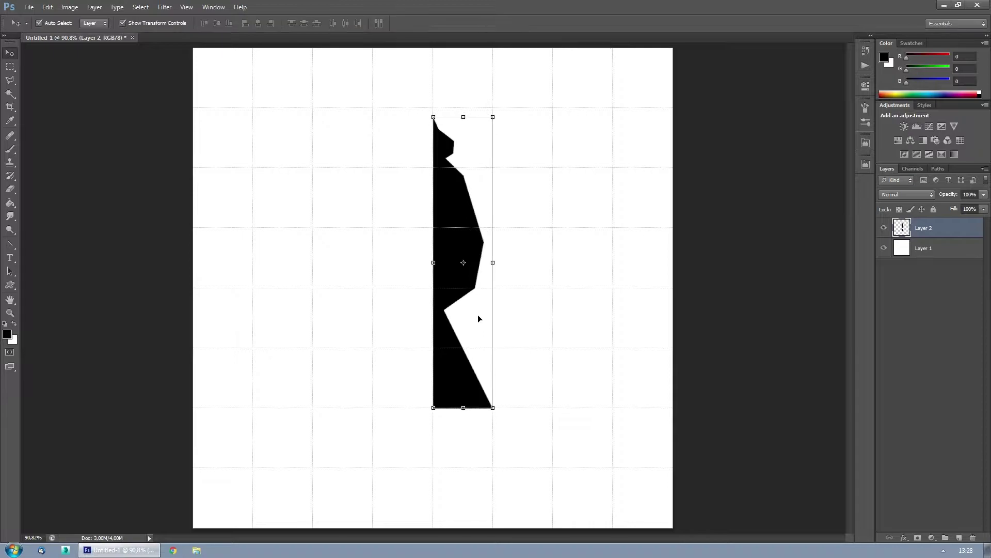
- Draw a four-point star as a crest on top of the silhouette
drag(574, 85, 574, 221)
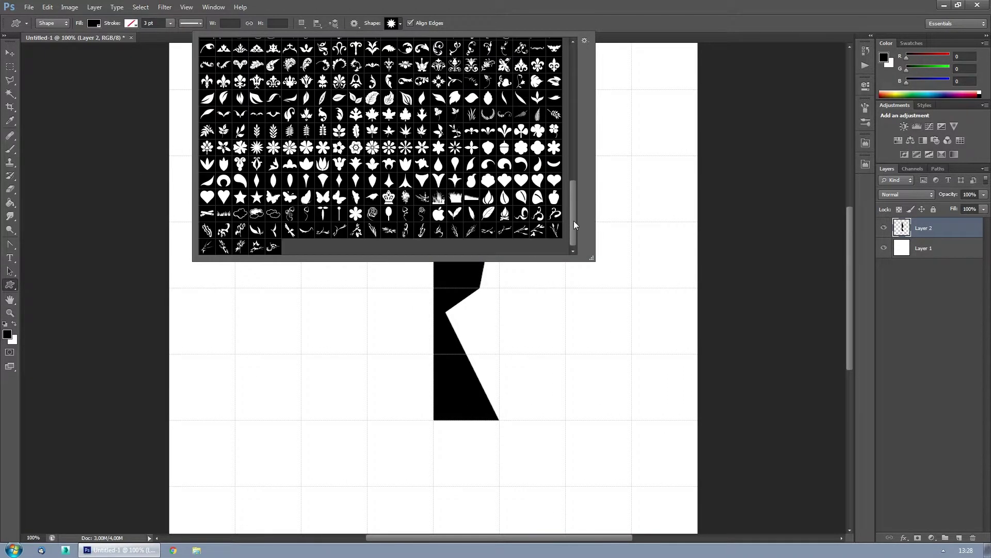
double_click(388, 211)
drag(336, 306, 389, 229)
click(12, 55)
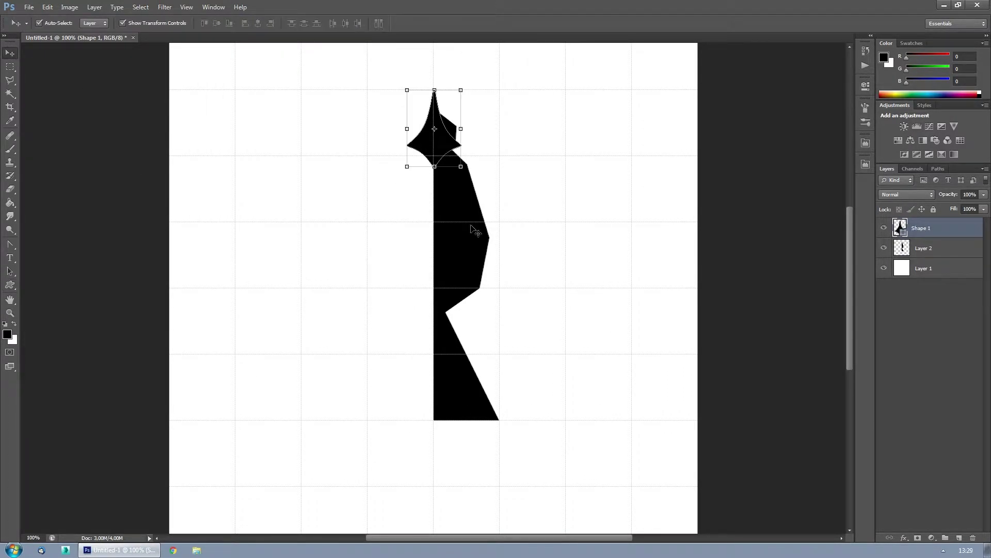
- Draw a teardrop over the middle of the body and widen it evenly around its centre
click(9, 284)
click(400, 24)
drag(573, 240, 577, 93)
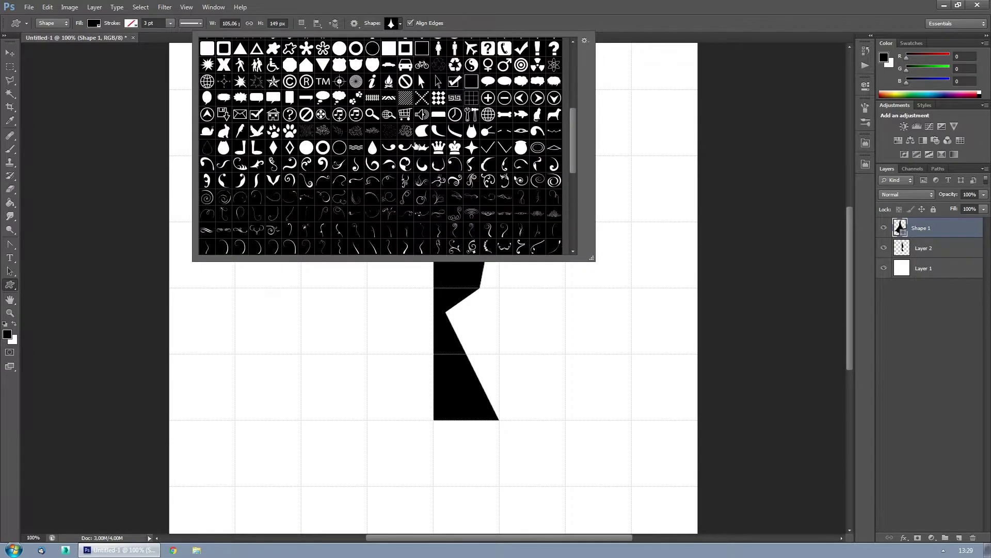
scroll(576, 88, down, 2)
double_click(554, 114)
drag(387, 155, 480, 305)
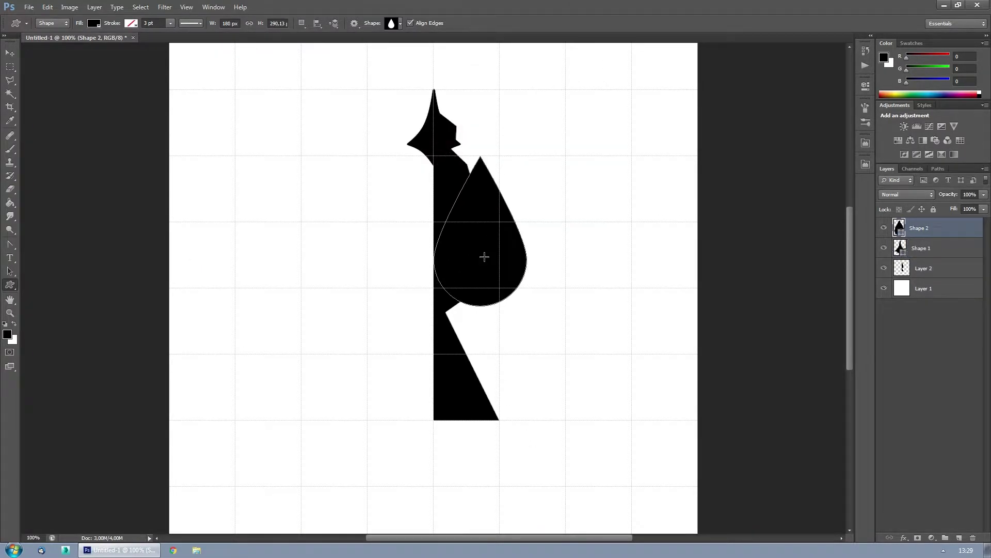
key(v)
alt+drag(480, 230, 500, 231)
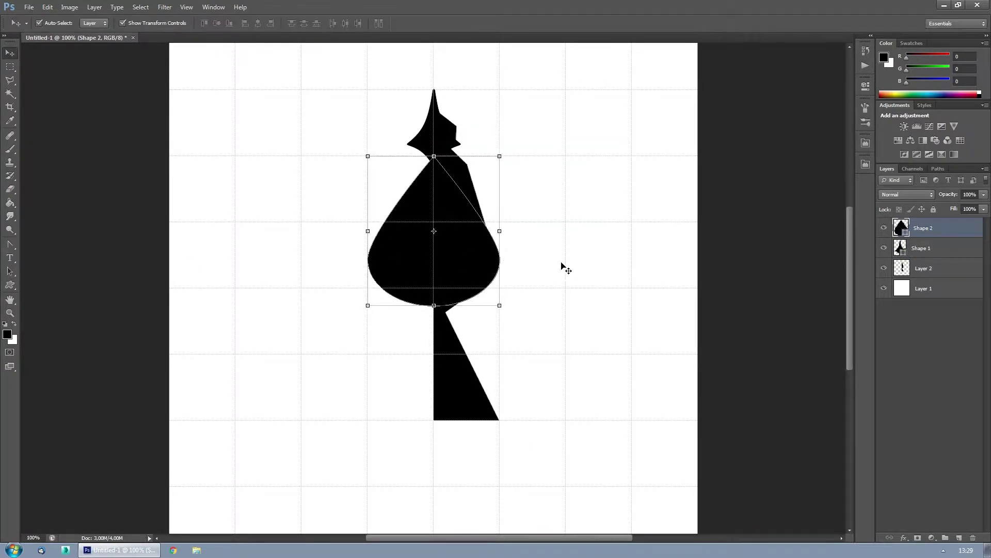
- Add a lobed leaf shape and turn it upside down below the teardrop
click(400, 23)
scroll(566, 201, down, 2)
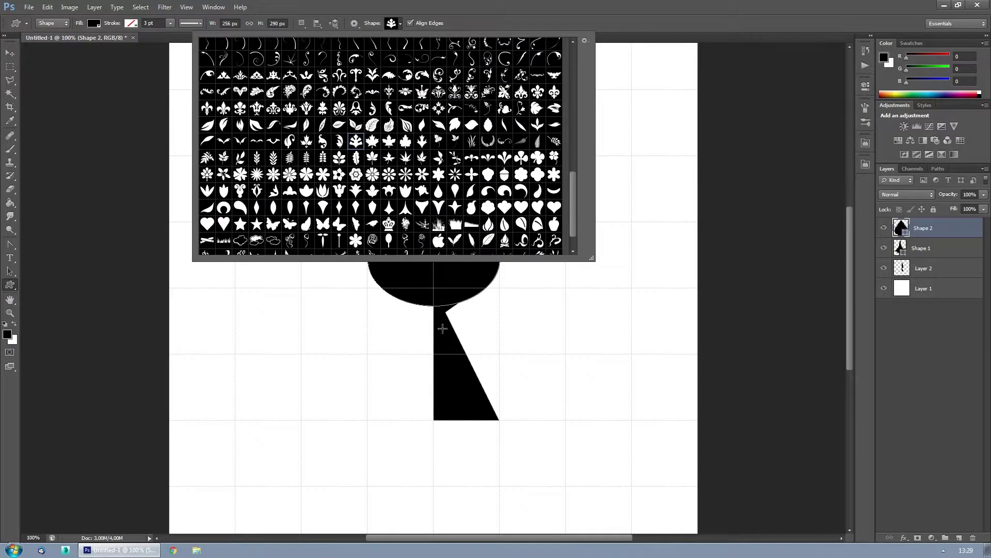
double_click(382, 154)
drag(434, 306, 572, 453)
scroll(509, 166, down, 5)
scroll(509, 166, up, 5)
key(ctrl+t)
drag(508, 166, 427, 328)
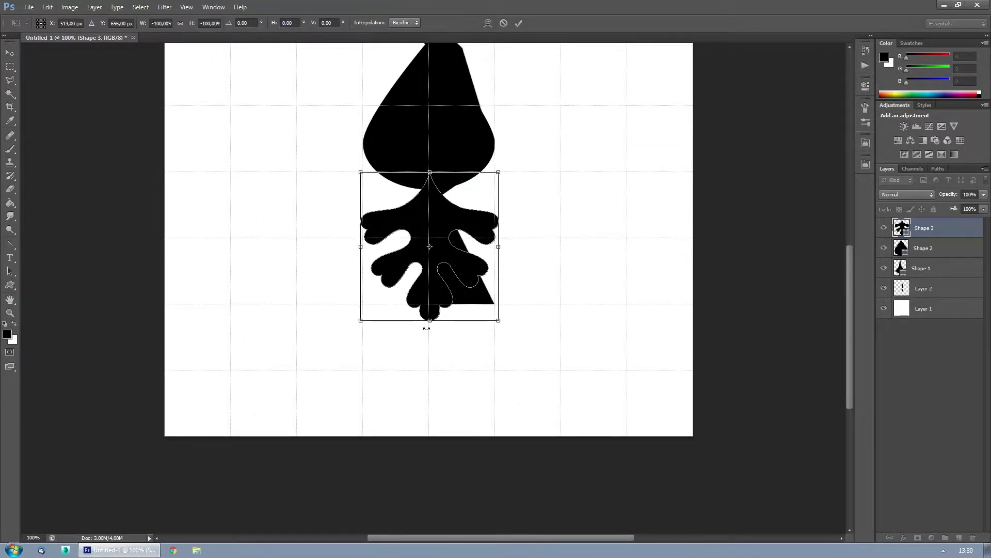
key(Return)
- Draw a rounded lobed shape below the teardrop, flipped upside down and moved up as Shape 4
key(u)
click(391, 23)
click(499, 186)
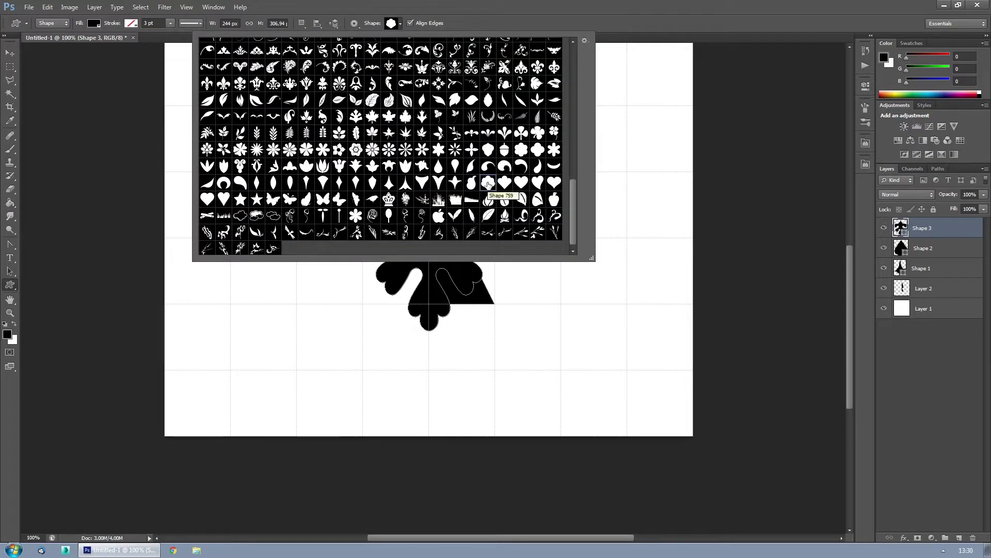
key(Return)
shift+drag(560, 128, 519, 186)
key(ctrl+t)
drag(470, 255, 431, 211)
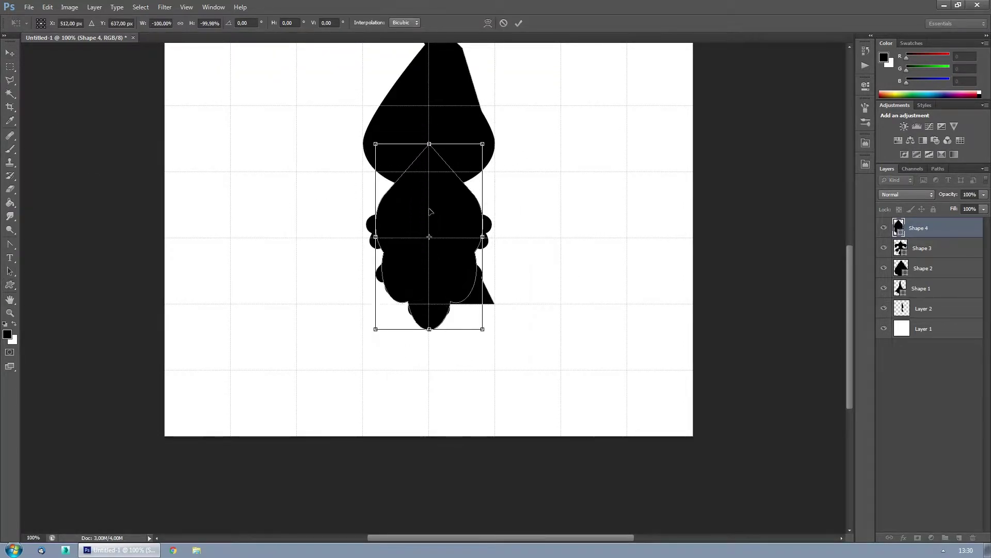
key(Return)
key(v)
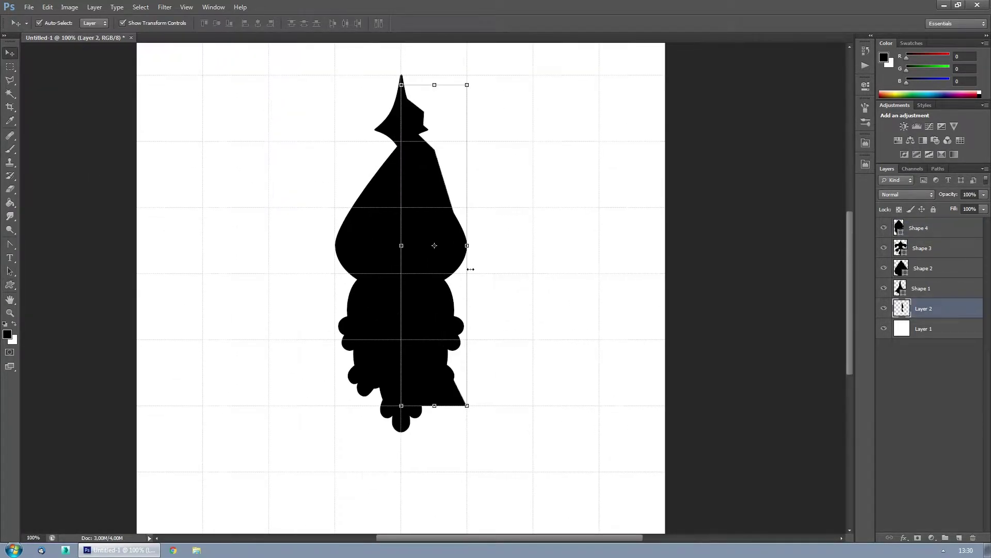
- Skew the leaf (Shape 3) and Shape 4 by pulling their top-right corners
scroll(497, 287, up, 3)
click(481, 269)
ctrl+drag(455, 241, 455, 339)
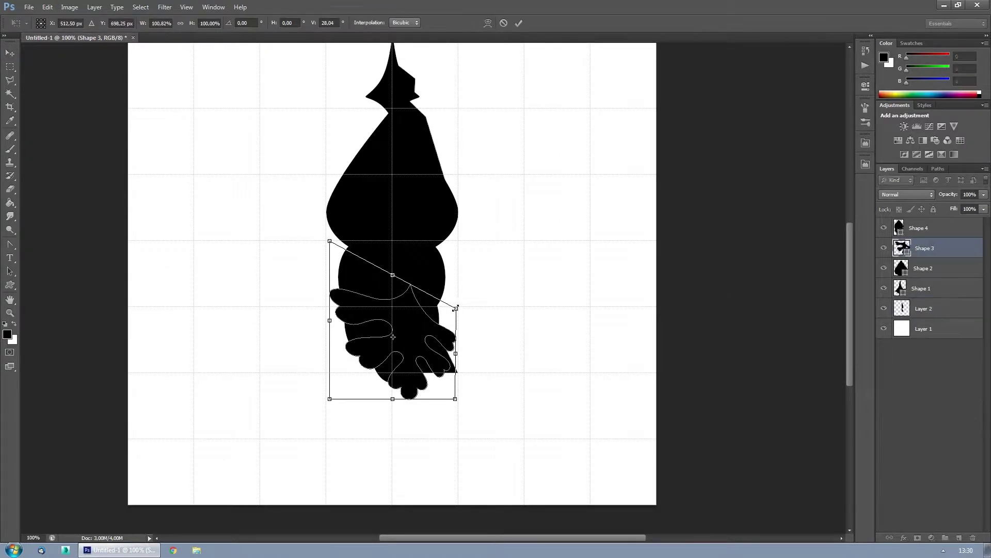
key(Return)
key(alt+bracketright)
key(ctrl+t)
ctrl+drag(456, 197, 425, 239)
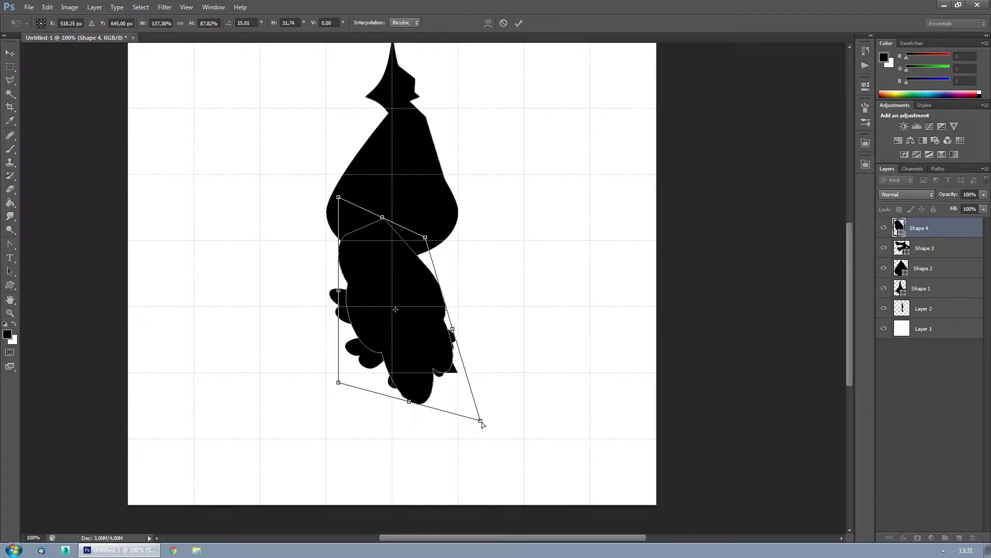
key(Return)
- Start outlining a polygonal selection with the Lasso tool
key(alt+bracketleft)
key(alt+bracketleft)
key(alt+bracketleft)
key(l)
scroll(290, 431, left, 3)
click(685, 306)
click(145, 109)
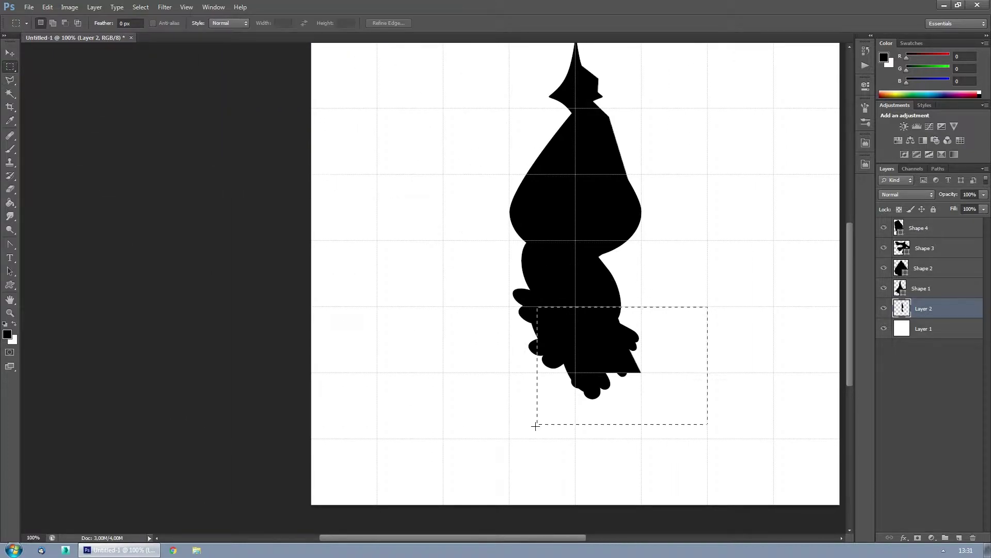
- Merge the body shape layers into one and delete the left half of the silhouette
key(ctrl+j)
key(Return)
scroll(509, 414, up, 3)
scroll(510, 414, right, 5)
key(ctrl+e)
drag(271, 70, 411, 517)
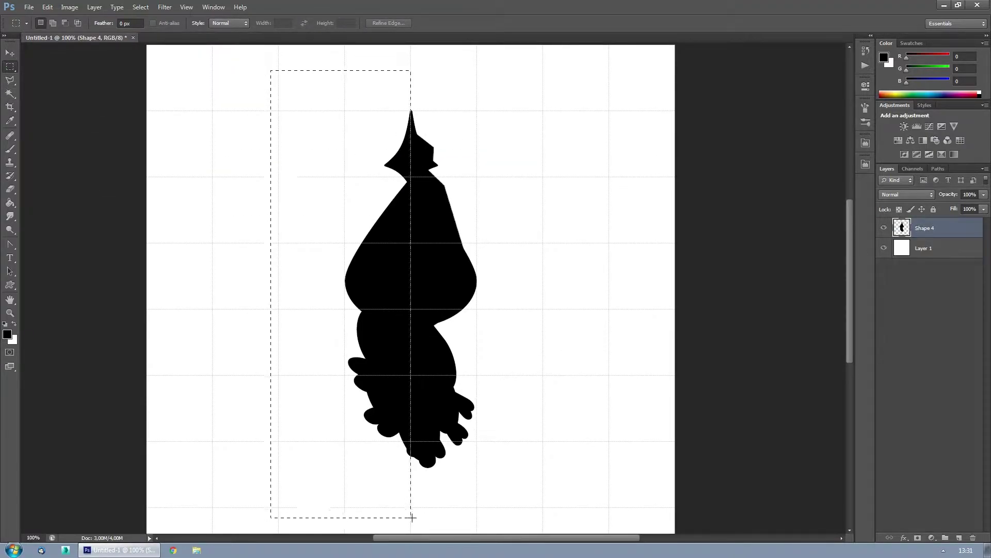
key(Delete)
- Duplicate the half-body, mirror it horizontally and slide the copy into the left half
key(v)
key(ctrl+j)
key(ctrl+t)
drag(476, 289, 345, 290)
key(Return)
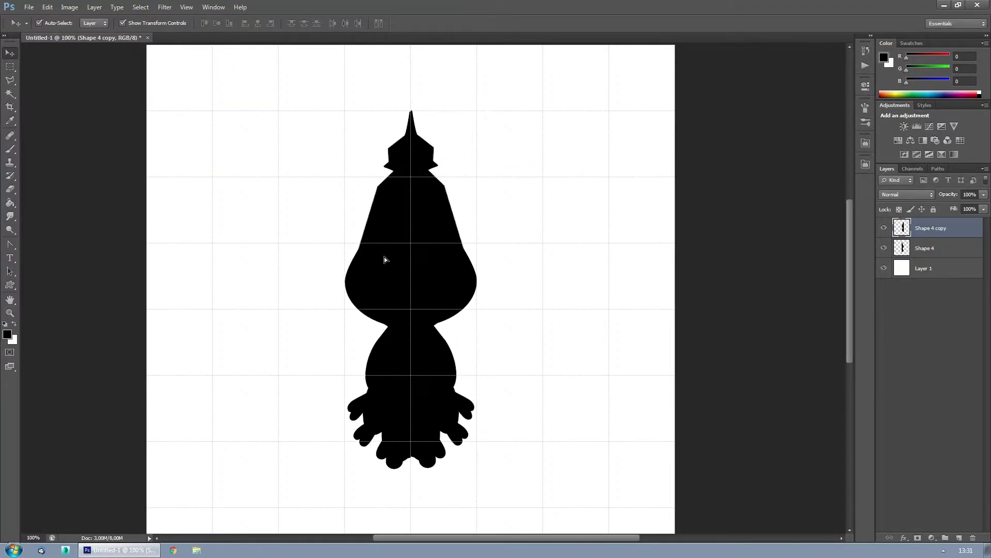
- Warp the body, pulling the lower corners inward and narrowing the middle into a waist
drag(477, 467, 433, 467)
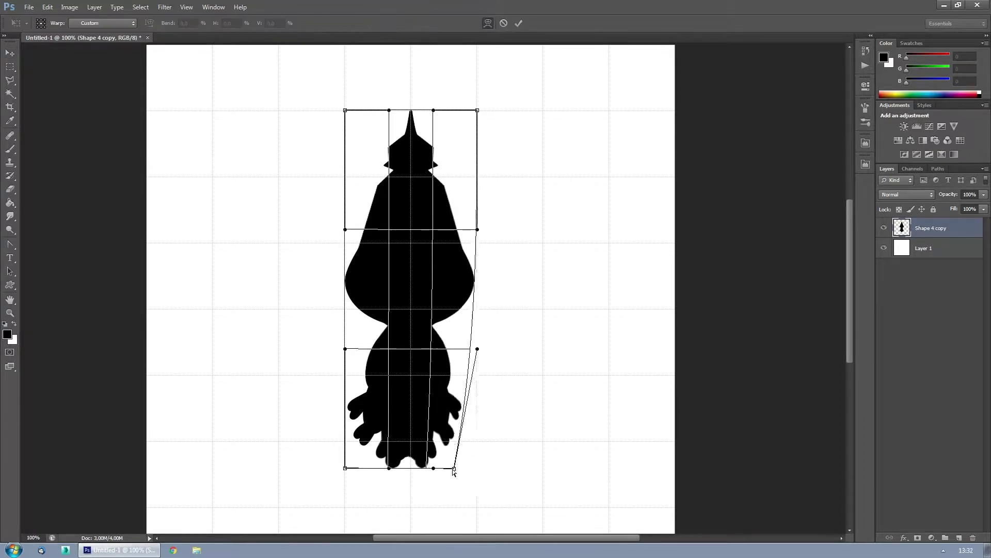
drag(345, 467, 379, 468)
drag(379, 343, 435, 338)
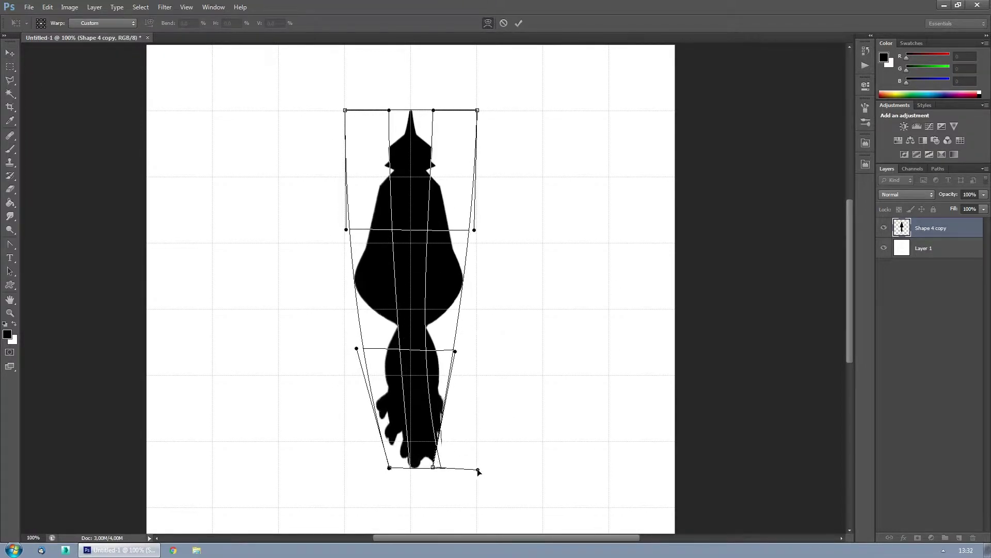
key(Return)
- Replace the warped body's left half with a mirrored copy of the right half, then hide the grid
drag(270, 67, 410, 500)
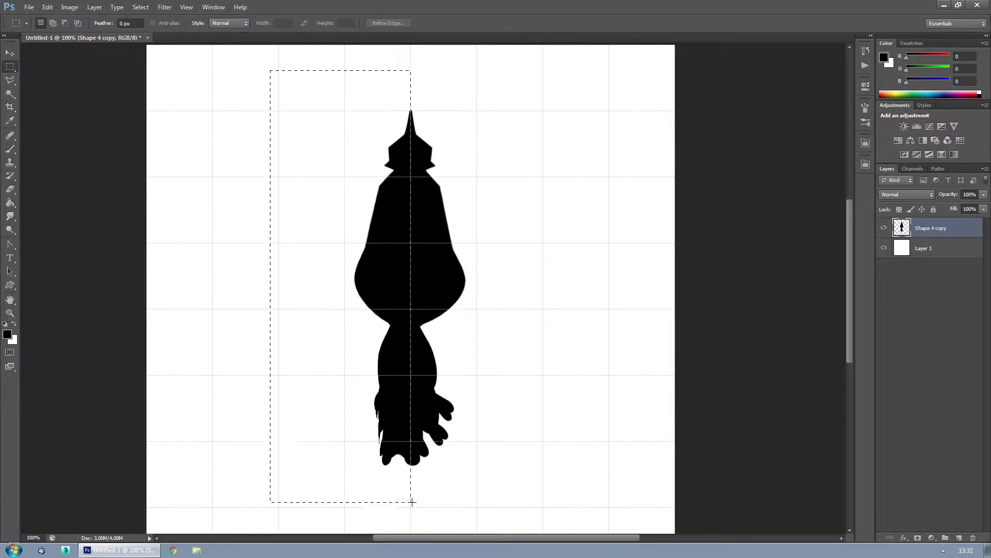
key(Delete)
key(ctrl+j)
key(ctrl+t)
drag(465, 289, 355, 289)
key(Return)
key(ctrl+apostrophe)
- Draw a rounded custom shape over the lower body and flip it upside down as the tail fan
key(m)
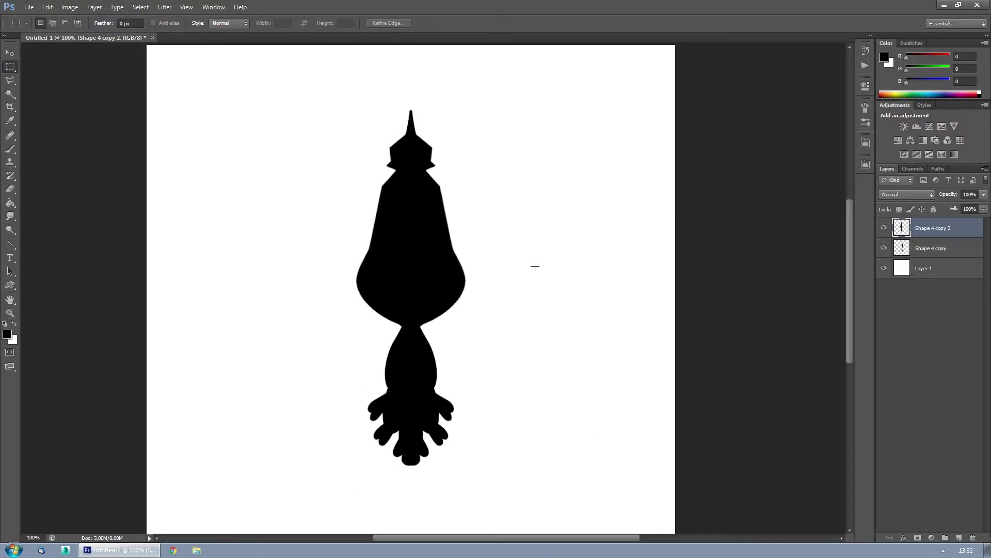
key(u)
click(396, 23)
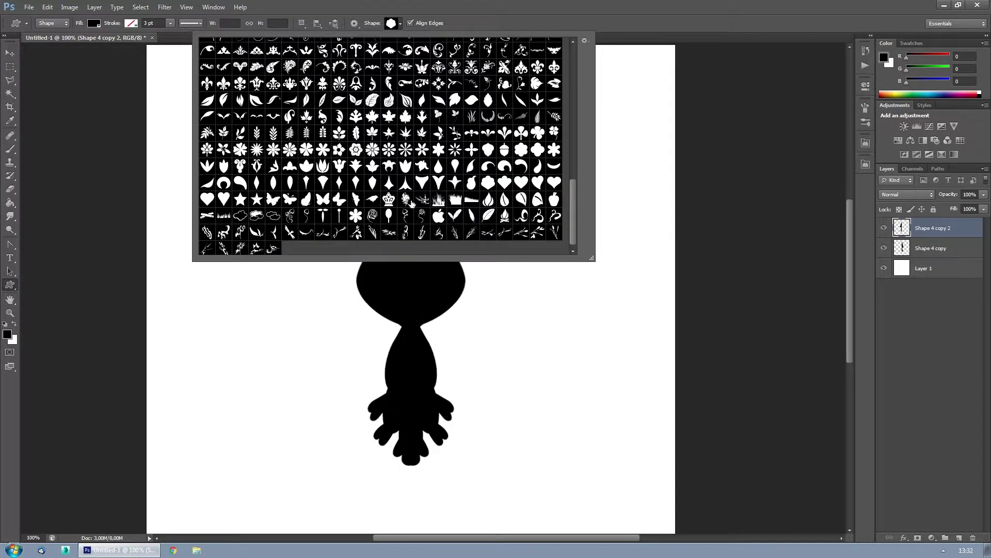
scroll(468, 151, up, 1)
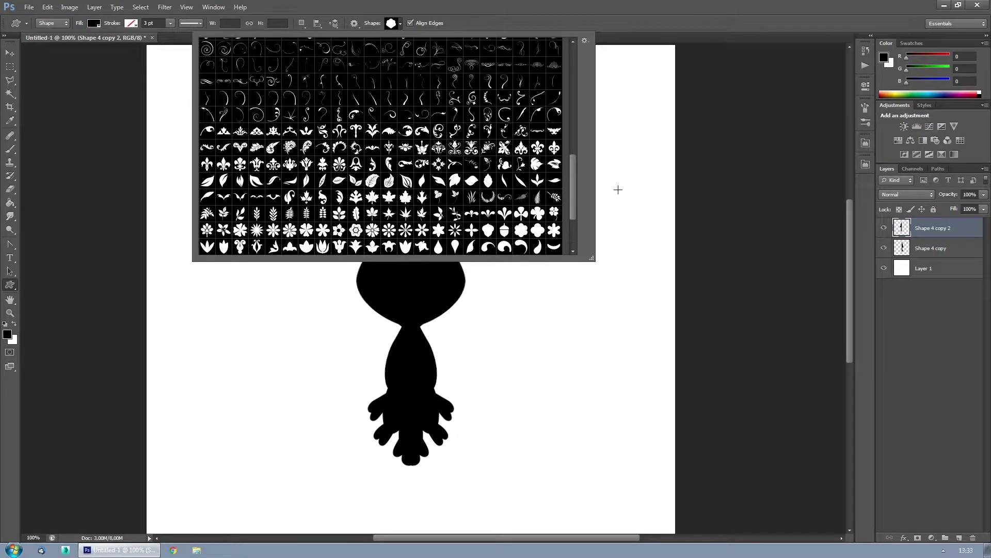
drag(360, 300, 458, 456)
key(ctrl+t)
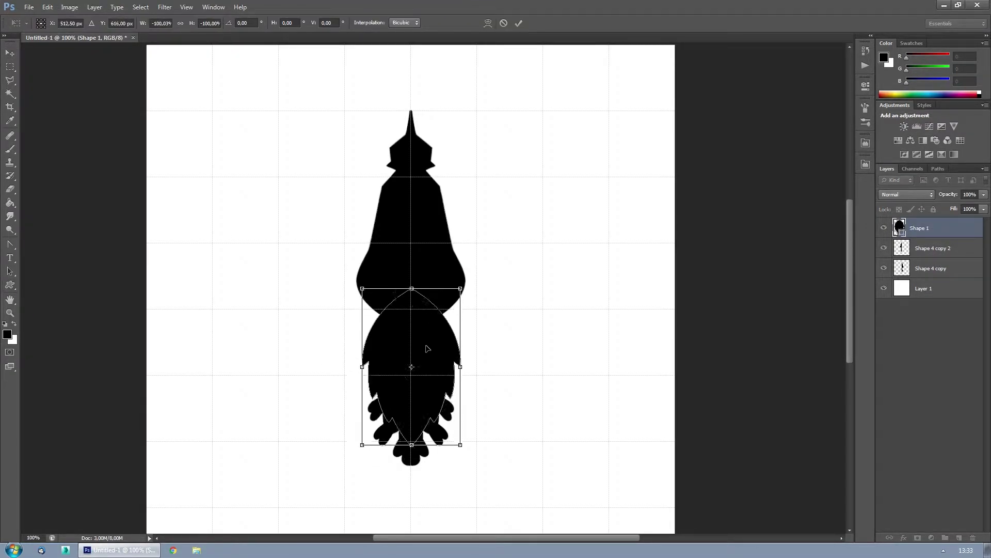
key(Return)
- Merge the body layers into Shape 1 and duplicate it as Shape 1 copy
key(v)
shift+click(925, 268)
key(ctrl+e)
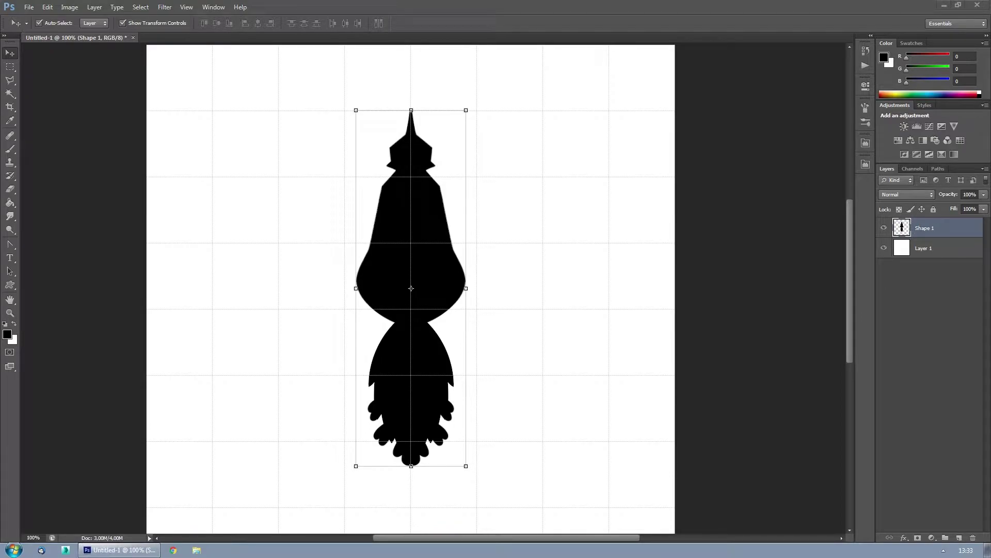
scroll(411, 288, up, 2)
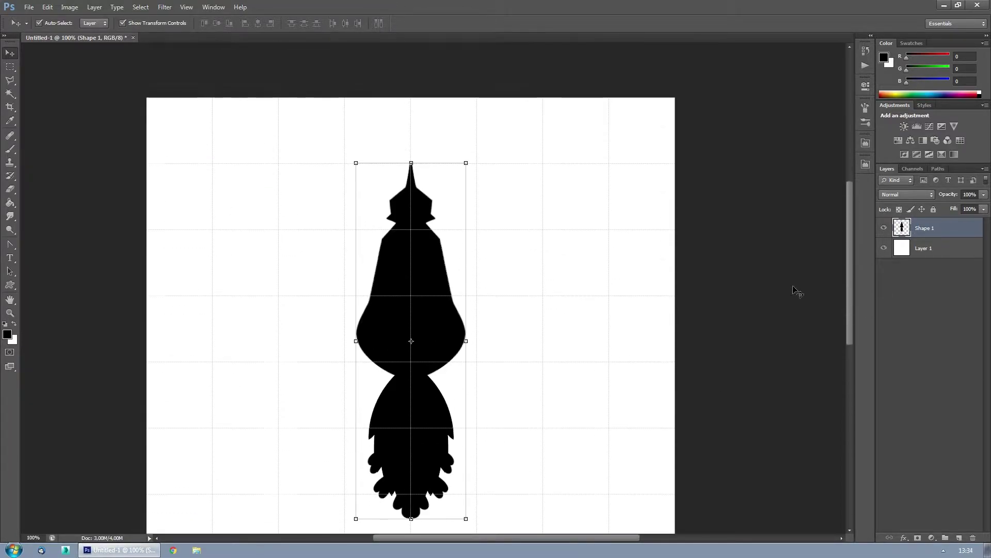
key(ctrl+j)
- Draw the wing-shaped ornament and move it onto the bird's left side
key(u)
click(400, 23)
mouse_move(569, 212)
mouse_down()
mouse_move(578, 137)
mouse_move(578, 180)
mouse_up()
click(438, 165)
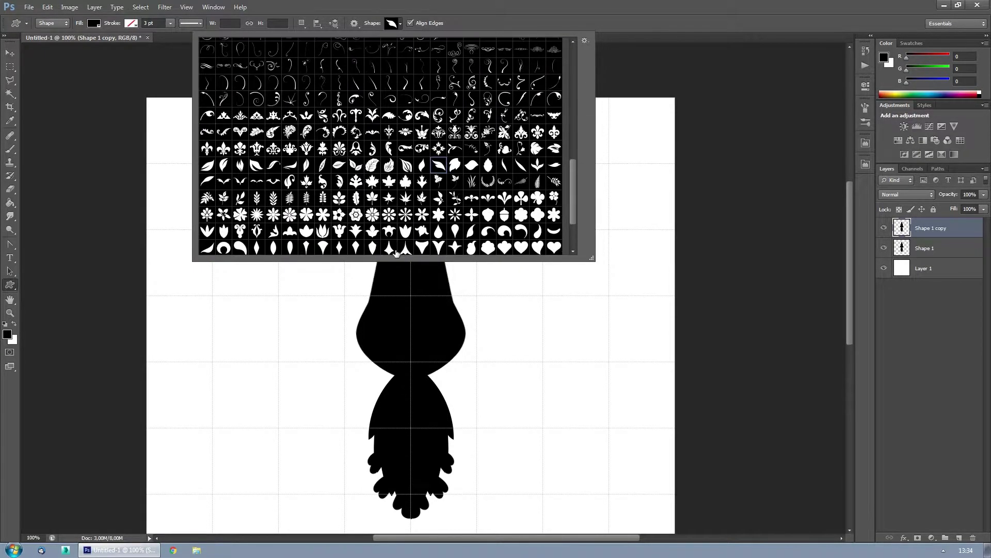
drag(411, 201, 664, 296)
click(9, 54)
drag(620, 269, 372, 269)
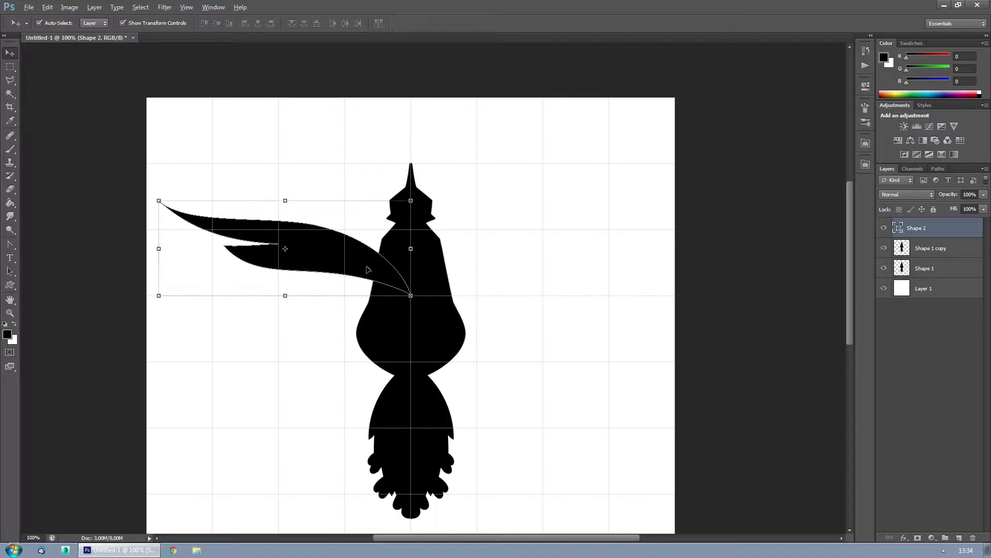
- Make several transformed wing copies, rotating one upward and flipping a lower one vertically
key(ctrl+alt+t)
drag(149, 243, 155, 206)
key(Return)
key(ctrl+alt+t)
drag(150, 242, 165, 310)
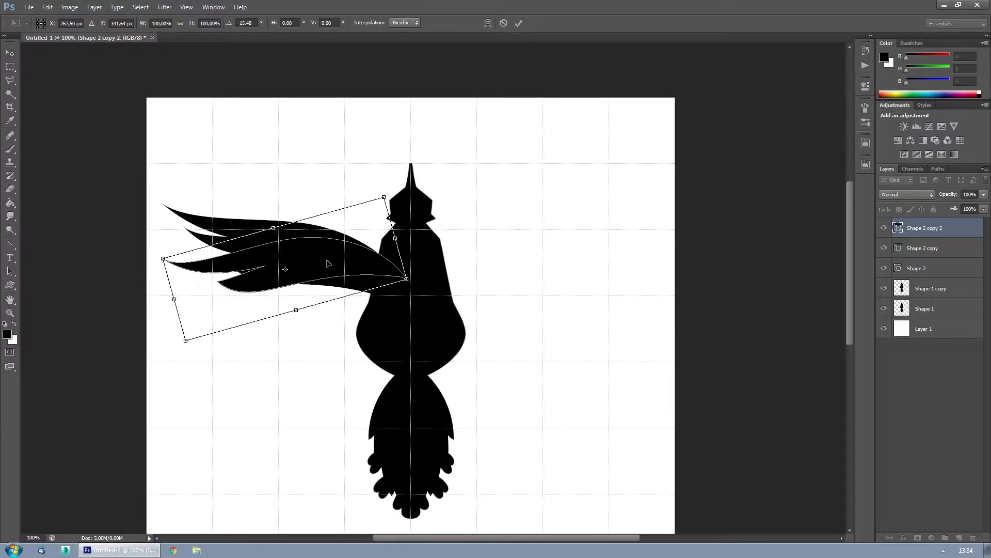
key(Return)
key(ctrl+alt+t)
key(Return)
key(ctrl+alt+t)
key(Return)
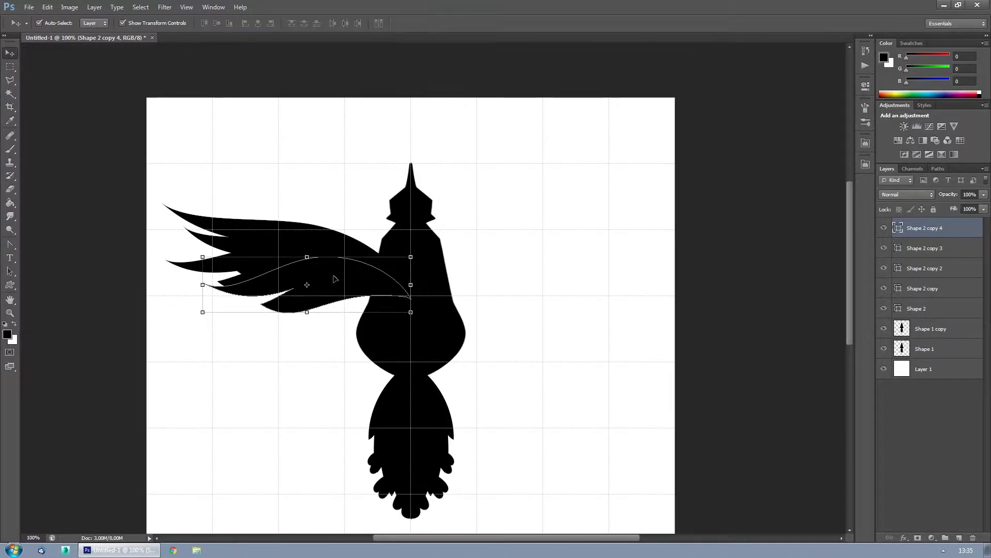
key(ctrl+alt+t)
drag(297, 312, 296, 245)
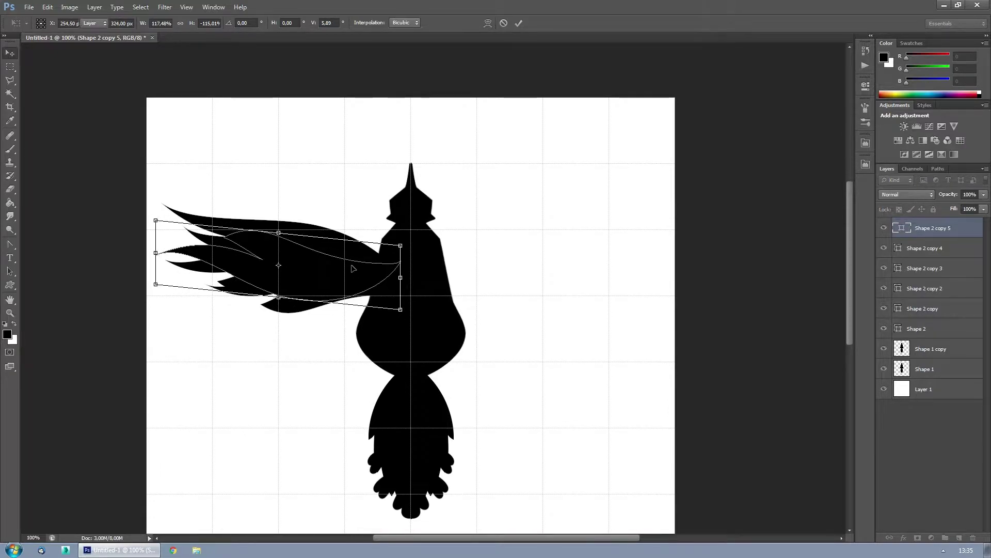
key(Return)
- Draw a leaf shape and rotate it to lie along the wing
key(m)
key(ctrl+apostrophe)
click(392, 23)
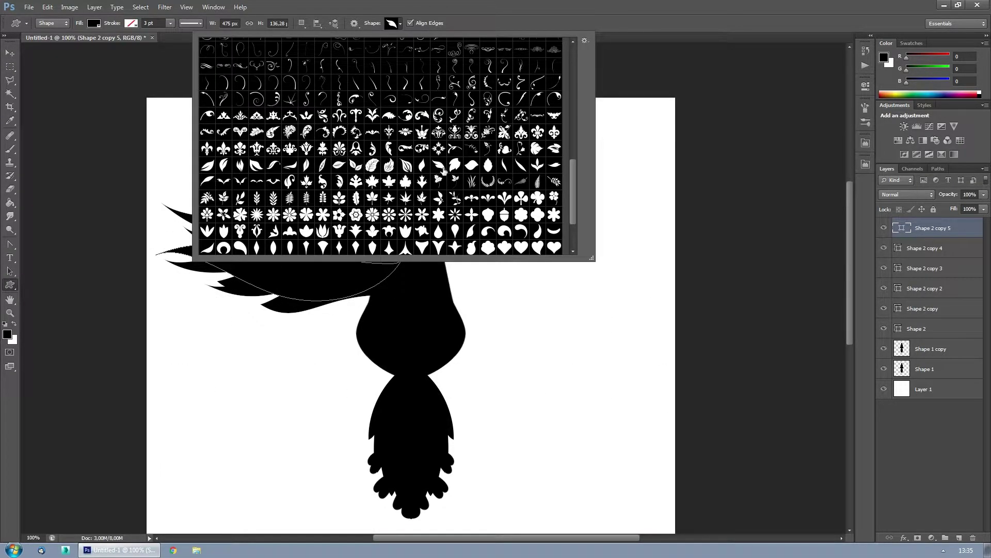
double_click(439, 165)
key(ctrl+t)
mouse_move(284, 283)
mouse_down()
mouse_move(297, 361)
mouse_move(326, 296)
mouse_up()
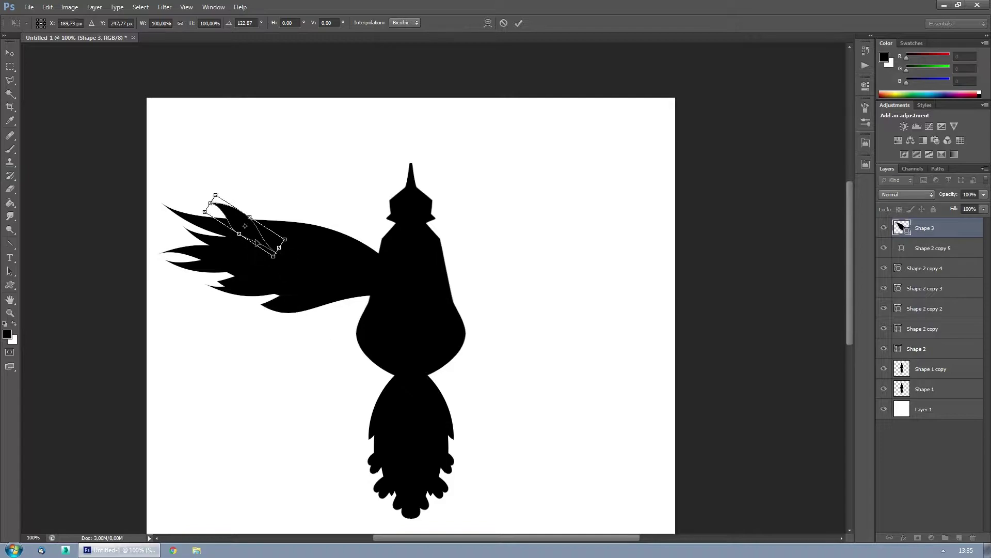
key(Return)
- Duplicate the leaf several times, placing the copies lower along the wing edge
key(ctrl+alt+t)
drag(249, 243, 318, 338)
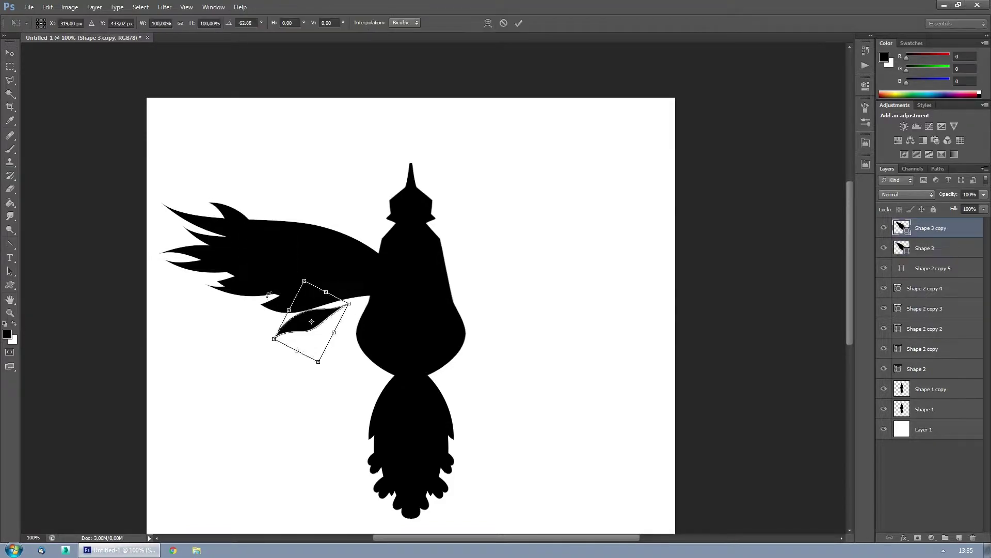
key(Return)
mouse_move(266, 279)
alt+mouse_down()
mouse_move(315, 293)
mouse_move(339, 276)
mouse_move(289, 356)
mouse_move(263, 305)
alt+mouse_up()
key(ctrl+alt+t)
key(Return)
key(ctrl+j)
- Fill a leaf copy white and move it further right on the wing
key(u)
click(49, 22)
click(52, 46)
key(v)
key(ctrl+t)
key(Return)
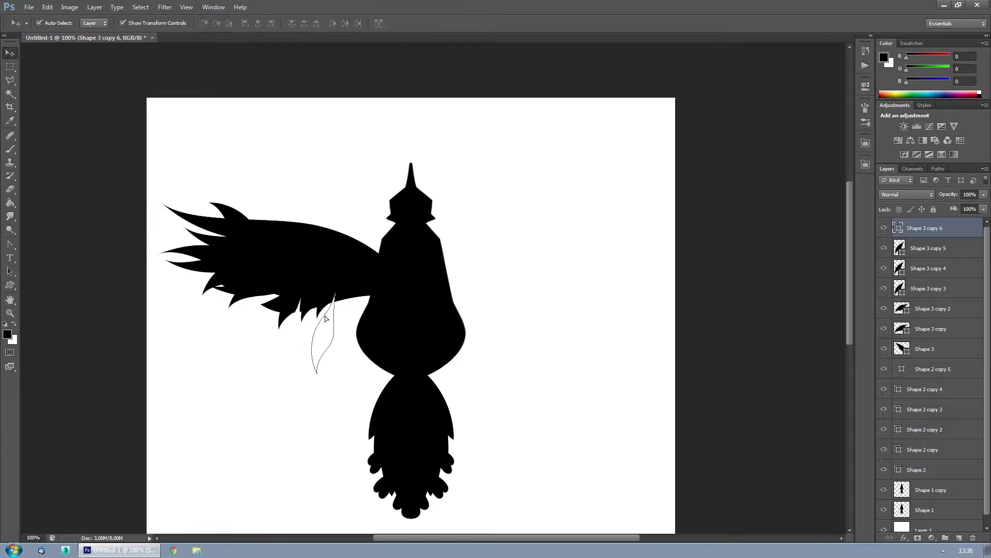
alt+drag(307, 328, 356, 359)
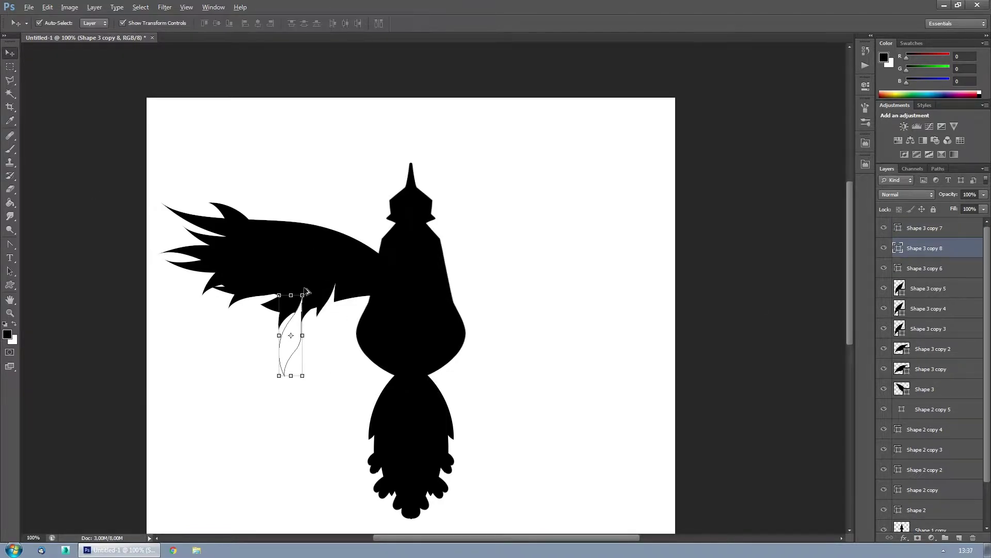
- Merge the wing pieces into one layer and warp the Shape 1 copy body narrower
shift+click(924, 509)
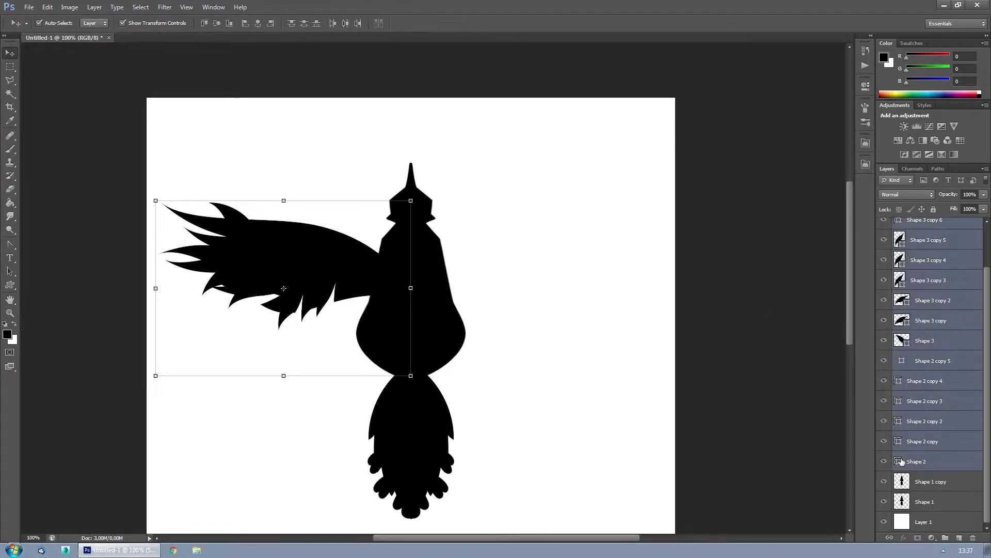
key(ctrl+e)
click(389, 251)
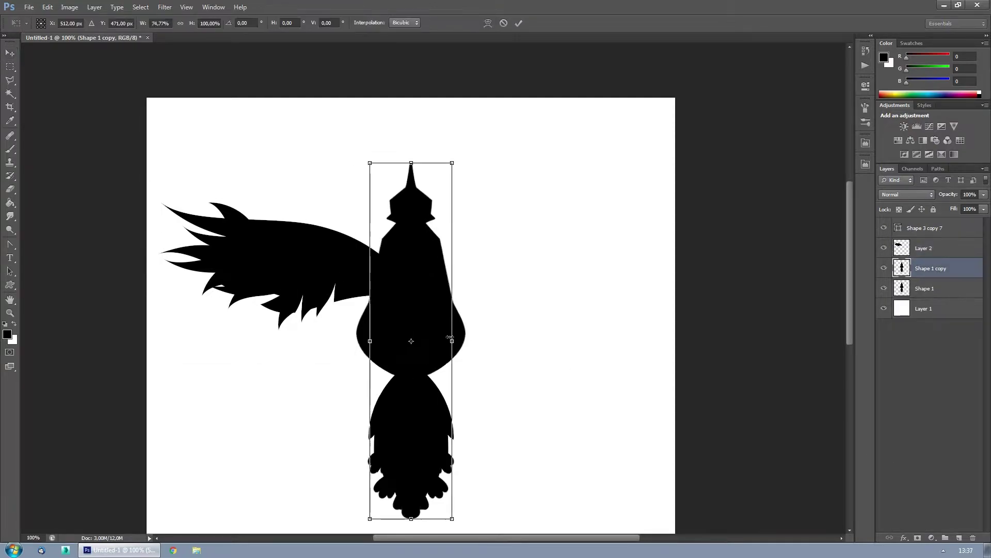
key(ctrl+t)
click(884, 288)
alt+drag(465, 341, 448, 341)
click(488, 22)
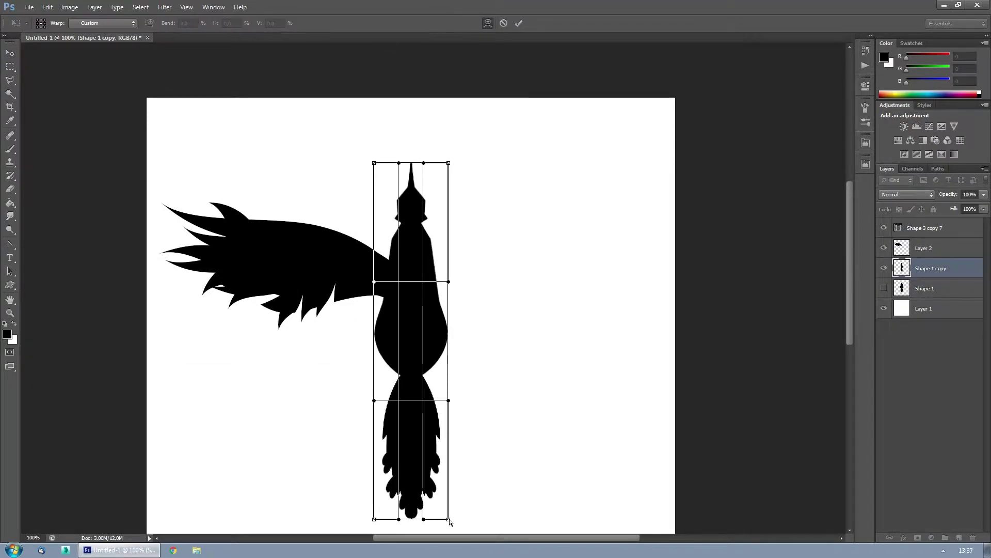
drag(448, 518, 469, 519)
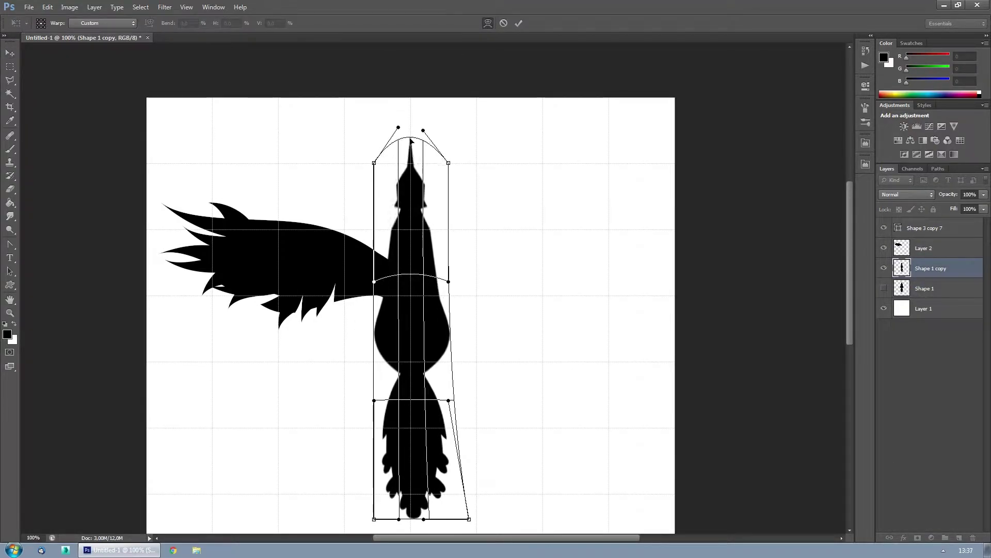
key(Return)
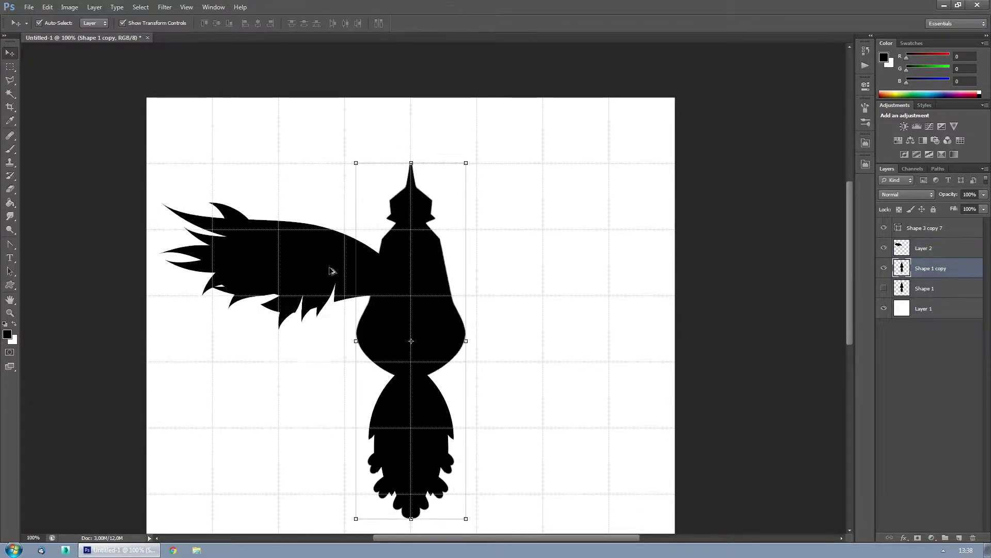
- Thicken the wing by merging in a duplicate of it scaled to about 60%
drag(295, 250, 297, 236)
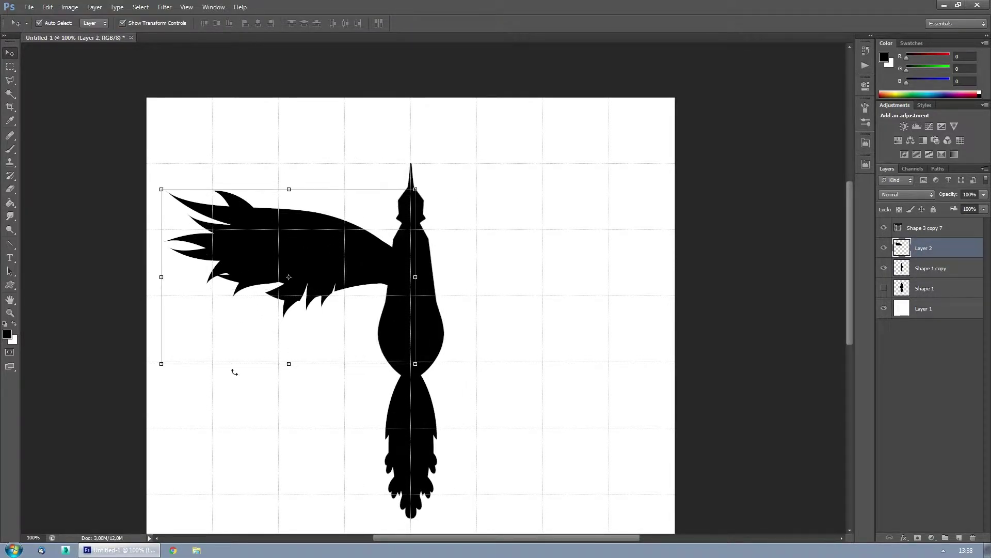
key(ctrl+j)
drag(161, 189, 264, 260)
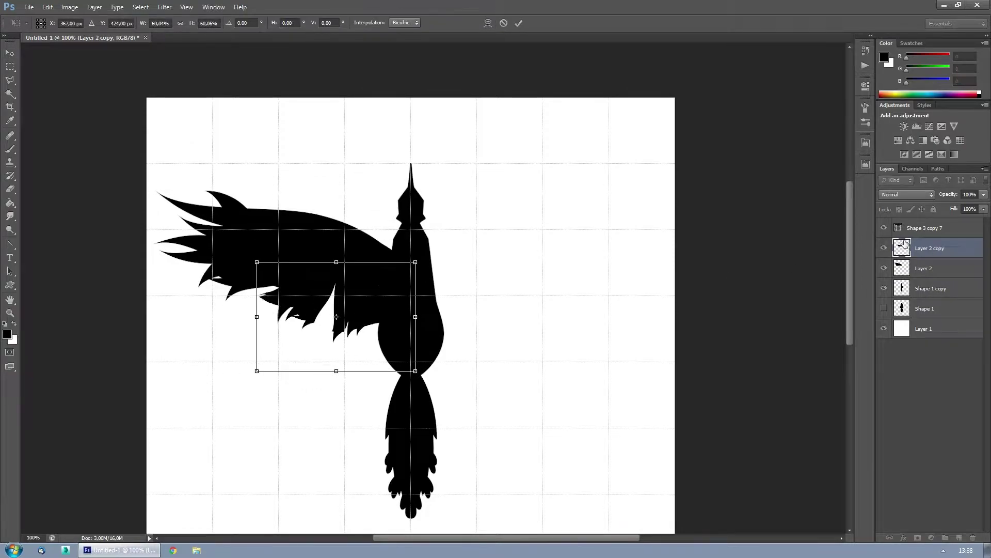
key(Escape)
key(ctrl+e)
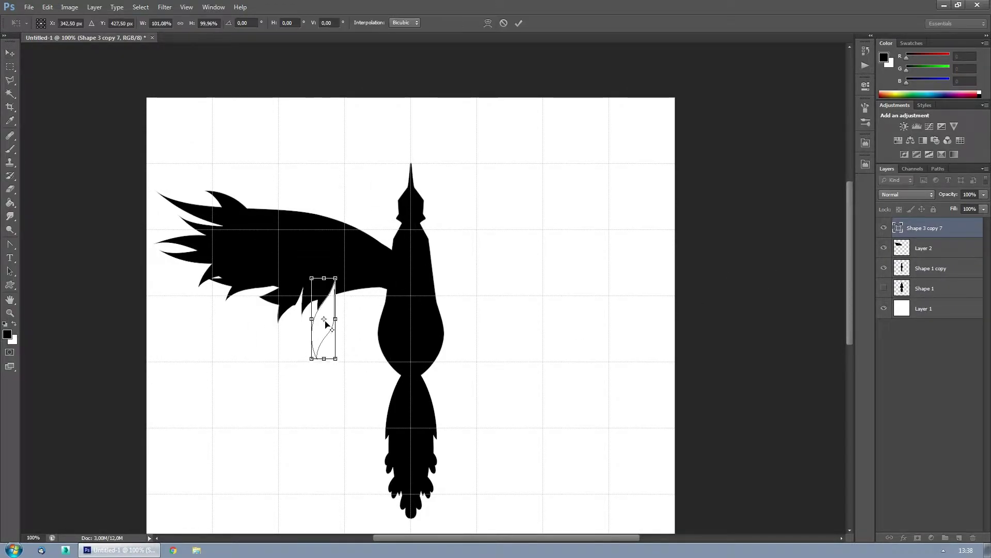
- Try rotating and bending a duplicate of the wing, then cancel the warp
key(ctrl+j)
key(ctrl+t)
drag(145, 377, 170, 413)
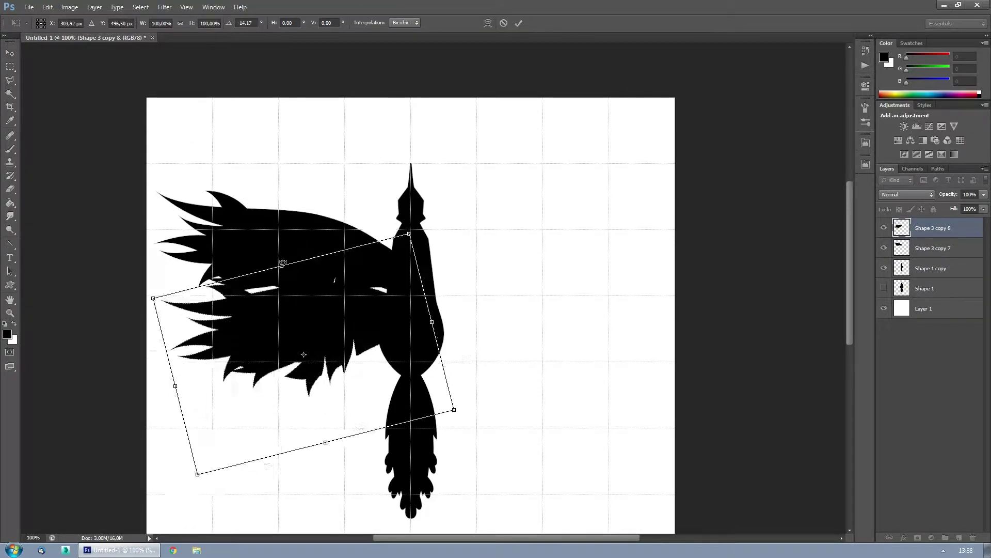
drag(320, 310, 354, 356)
key(Escape)
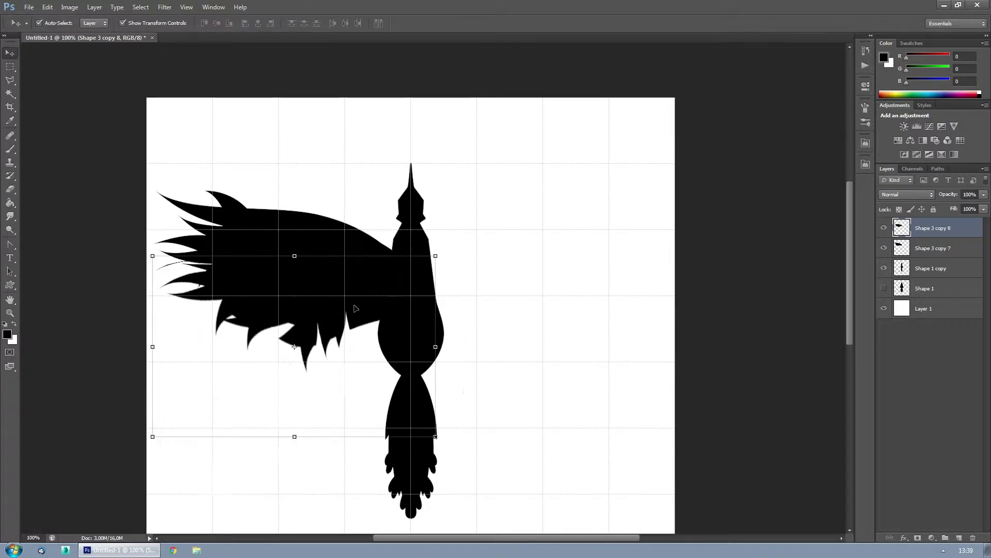
- Hide the Shape 1 copy body and Magic Wand-select the white area around the wing
click(11, 54)
click(884, 248)
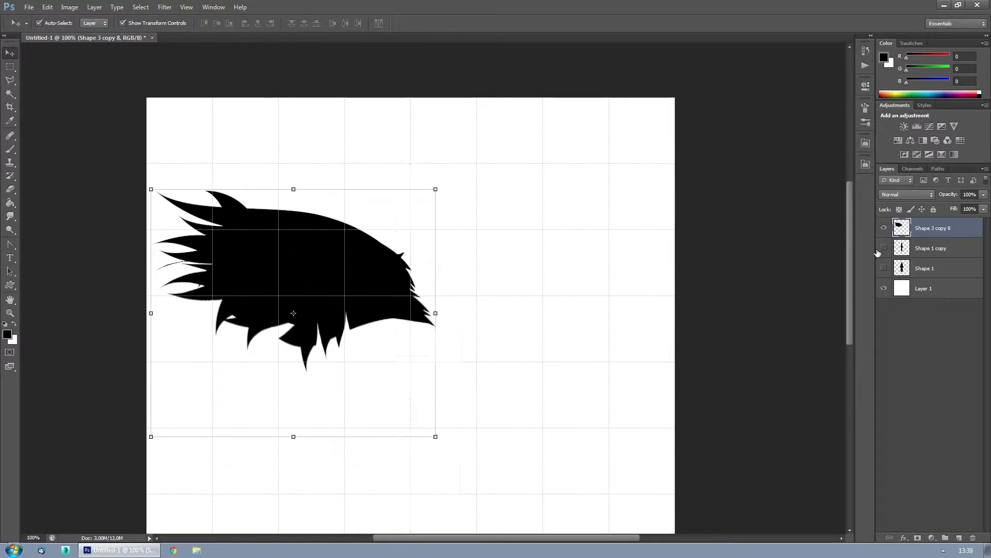
click(884, 248)
click(884, 248)
click(884, 248)
drag(292, 178, 227, 193)
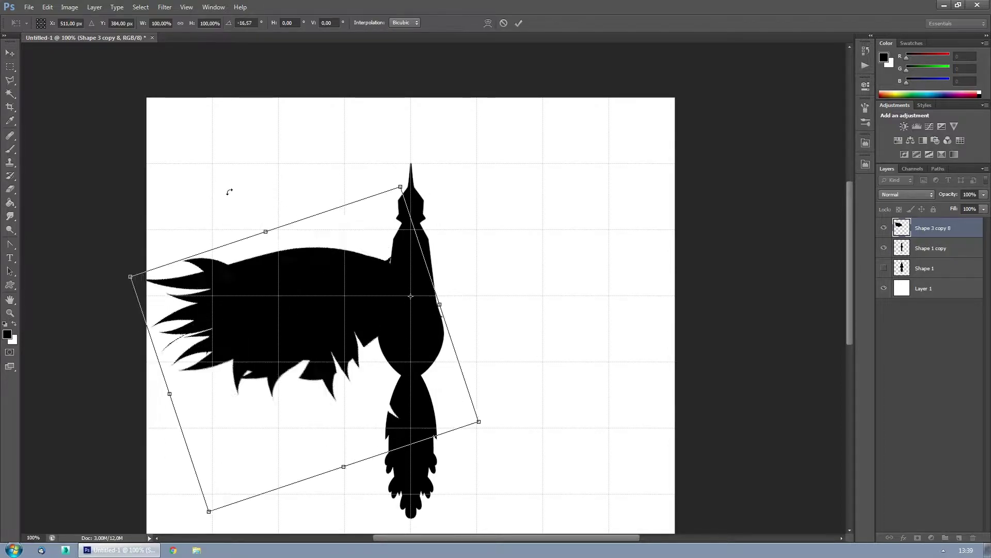
key(Escape)
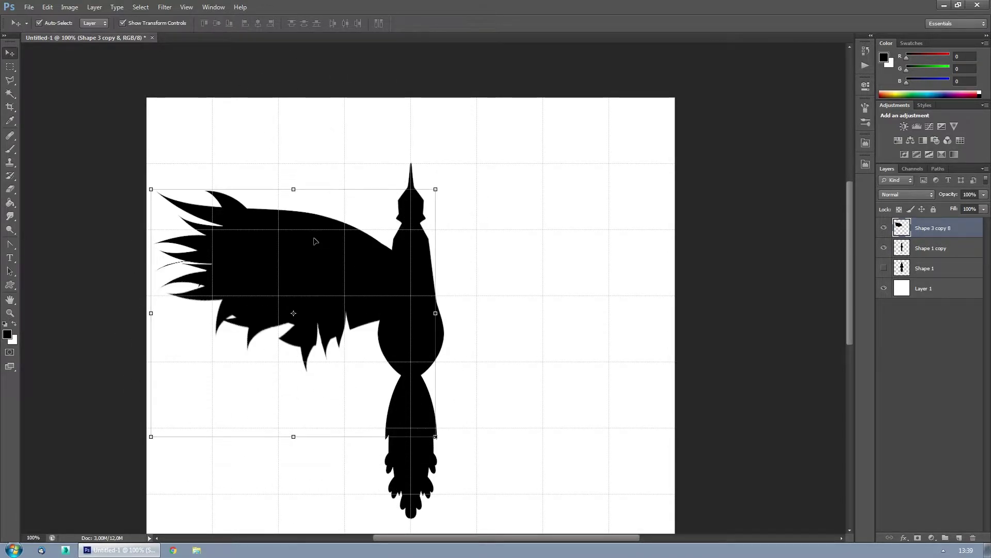
click(10, 93)
click(884, 248)
click(344, 178)
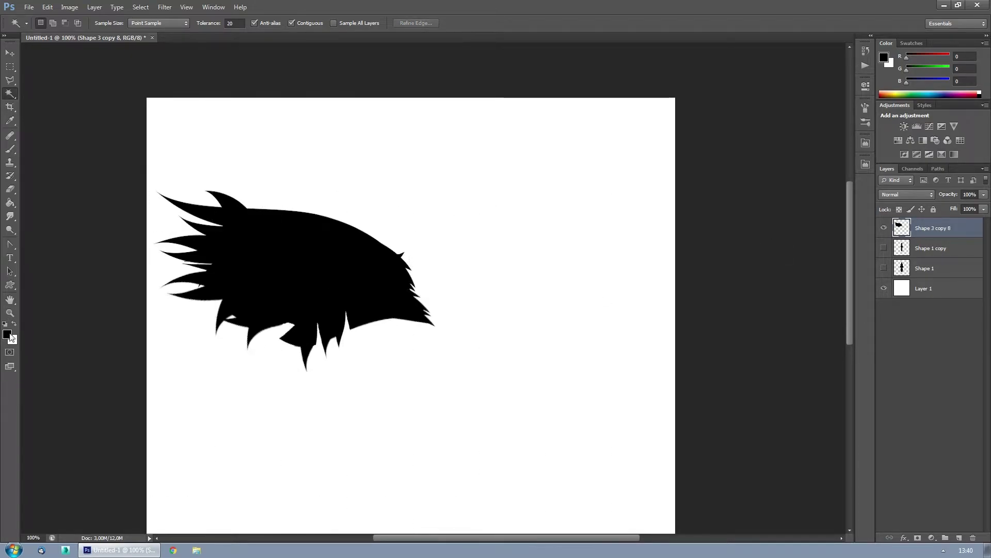
- Draw a black ellipse custom shape over the wing's shoulder, with the body visible again
click(10, 284)
click(399, 23)
drag(383, 281, 460, 358)
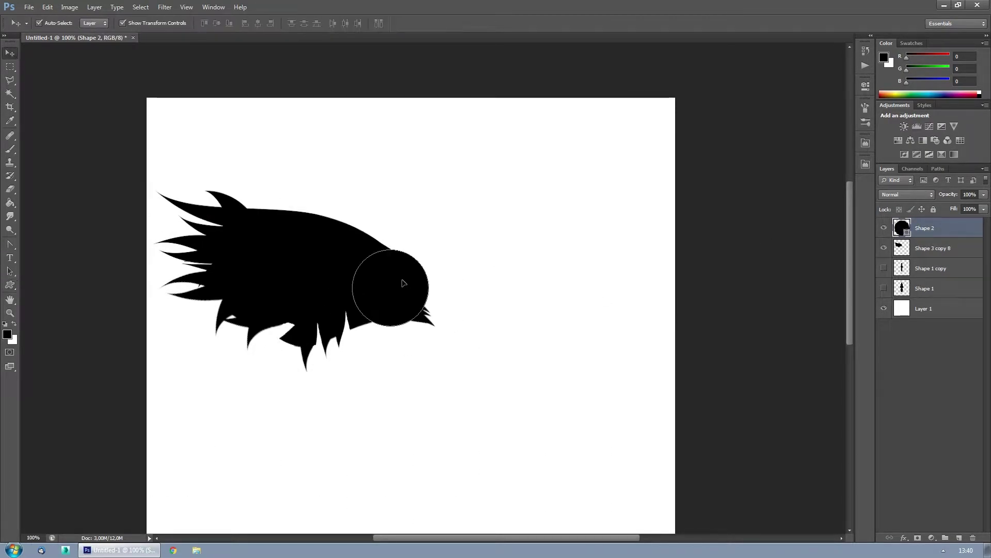
click(884, 268)
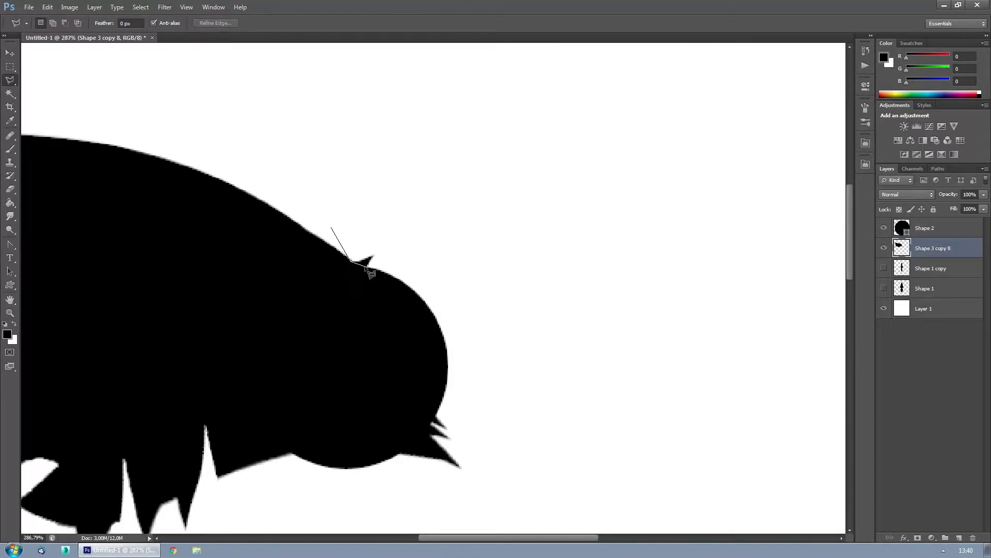
- Outline the stray spike near the shoulder with the Polygonal Lasso for trimming
click(391, 264)
click(415, 224)
click(337, 192)
click(332, 227)
scroll(371, 273, down, 2)
shift+click(414, 290)
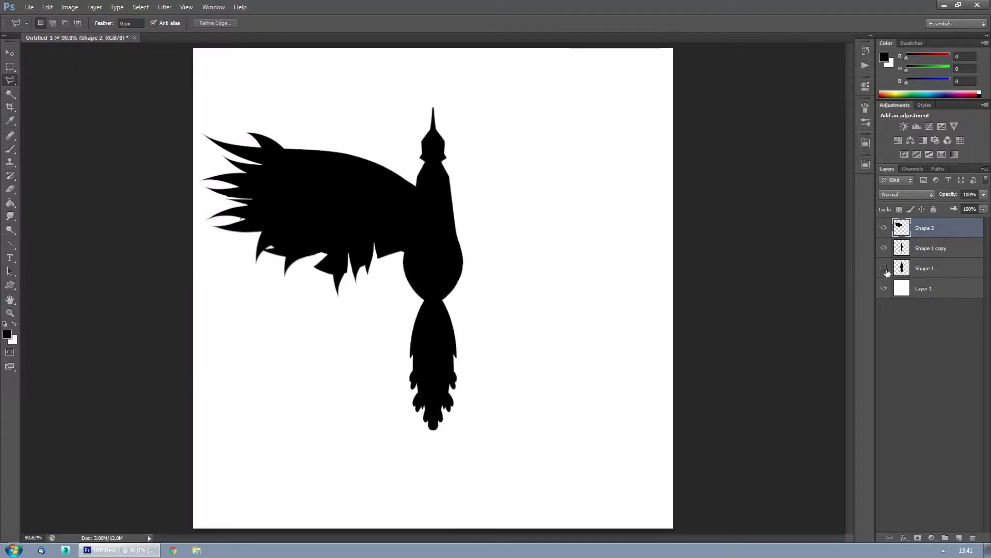
- Add Shape 2 copy, a horizontally flipped wing placed on the body's right side
key(ctrl+j)
key(ctrl+t)
drag(282, 218, 504, 218)
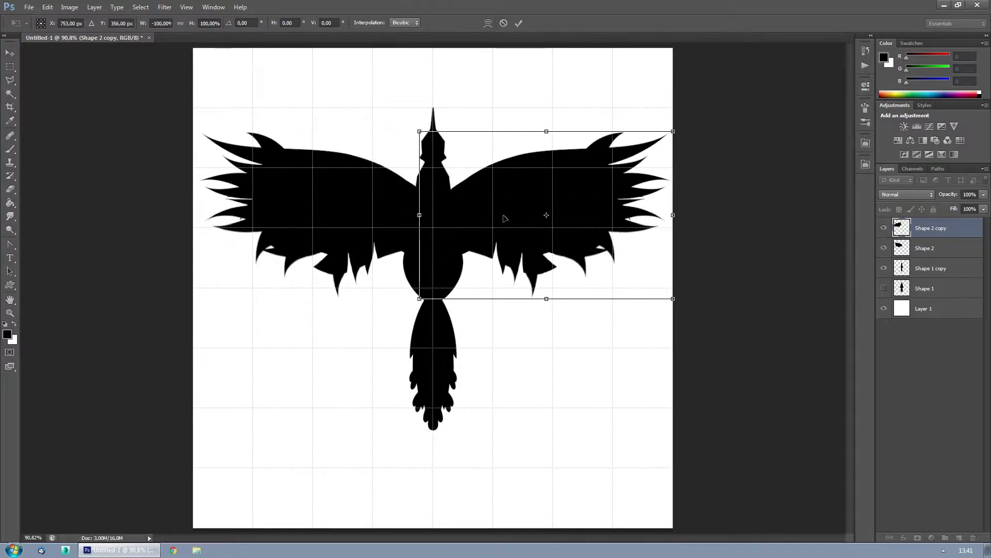
key(Return)
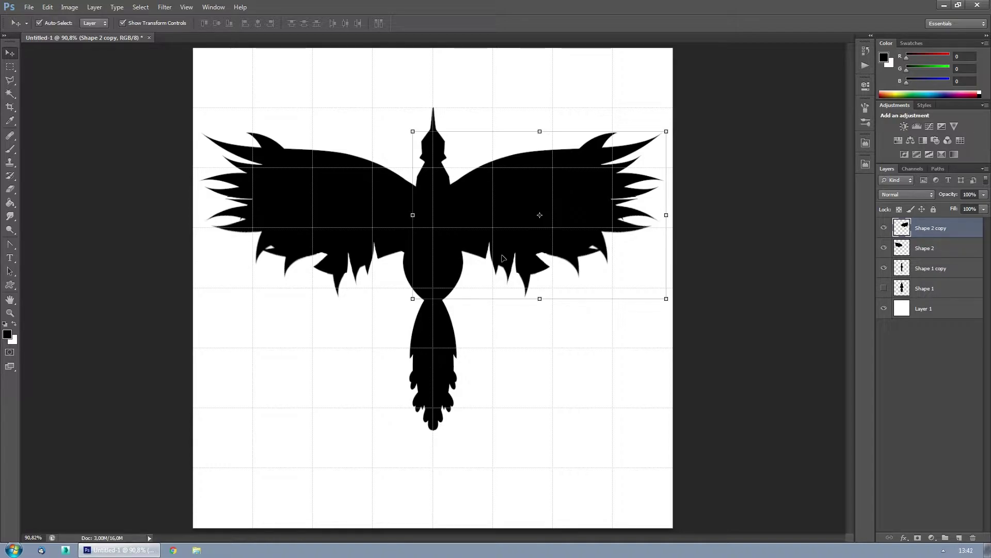
- Create a new 2048 x 2048 pixel document, Untitled-2, filled with black
click(29, 7)
click(39, 18)
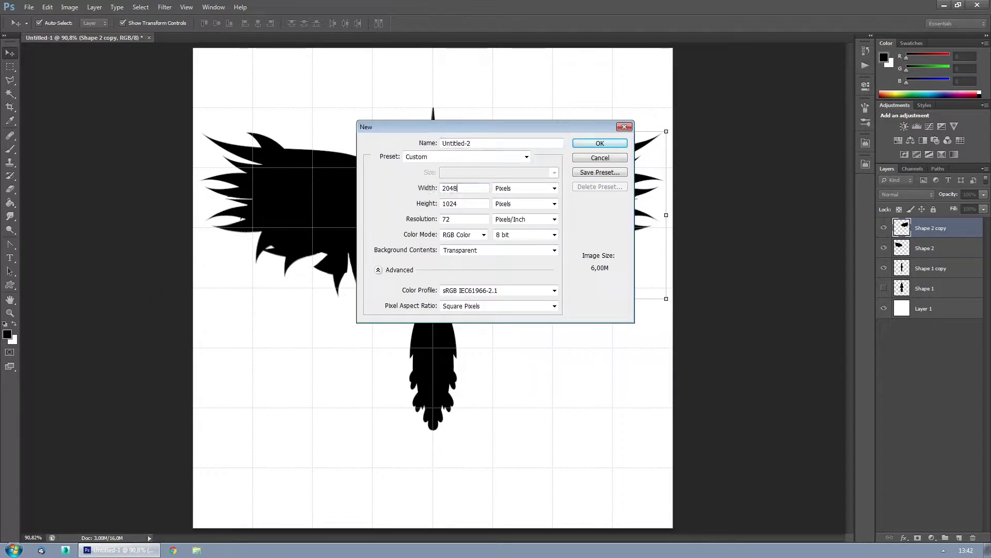
key(Tab)
text(2048)
key(Return)
key(alt+BackSpace)
click(82, 38)
- Copy the bird into Untitled-2 and gather its layers into a group named Open
click(218, 39)
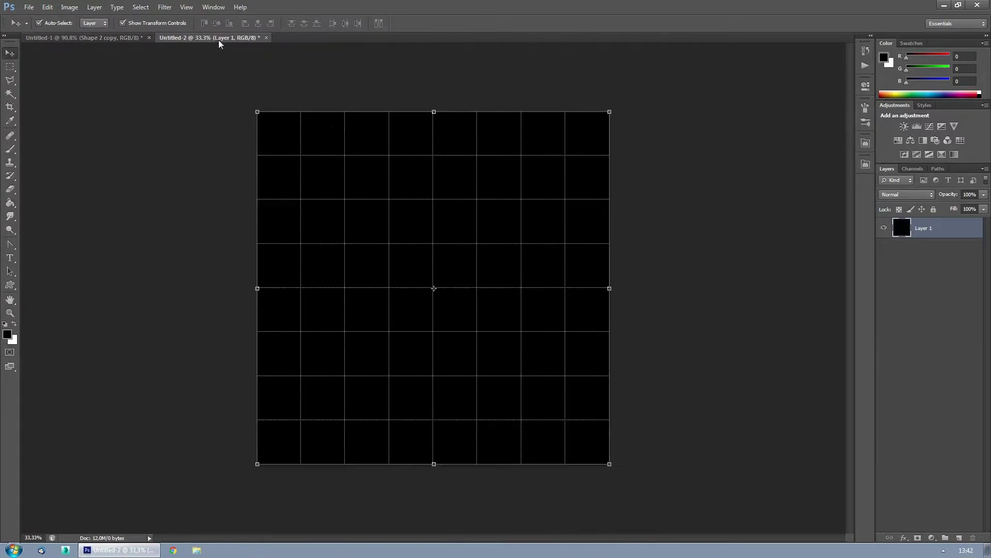
mouse_move(218, 39)
mouse_down()
mouse_move(414, 266)
mouse_move(325, 164)
mouse_up()
key(ctrl+Tab)
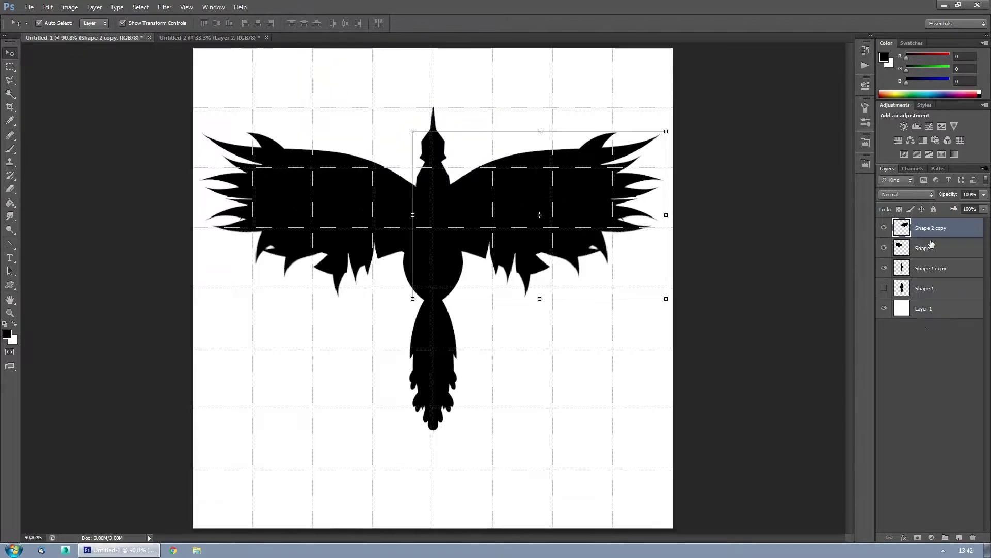
click(920, 225)
shift+click(901, 302)
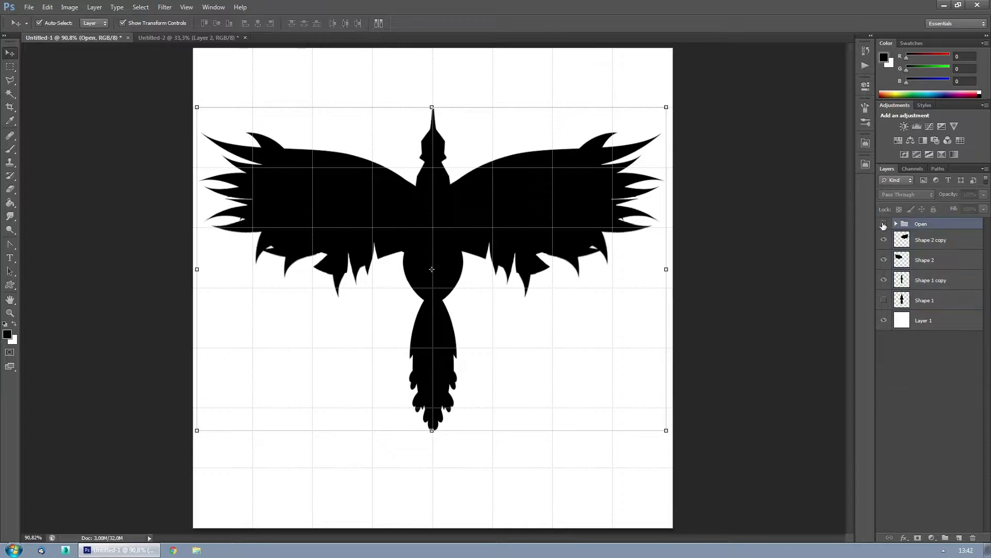
- Warp the right wing down into a half-folded flap and mirror it to the body's left
key(m)
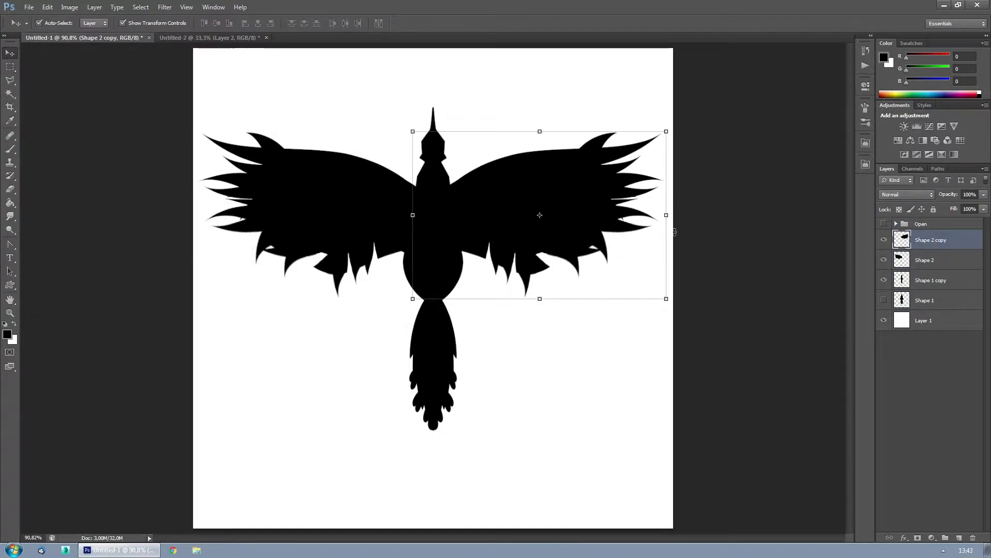
ctrl+drag(666, 215, 584, 320)
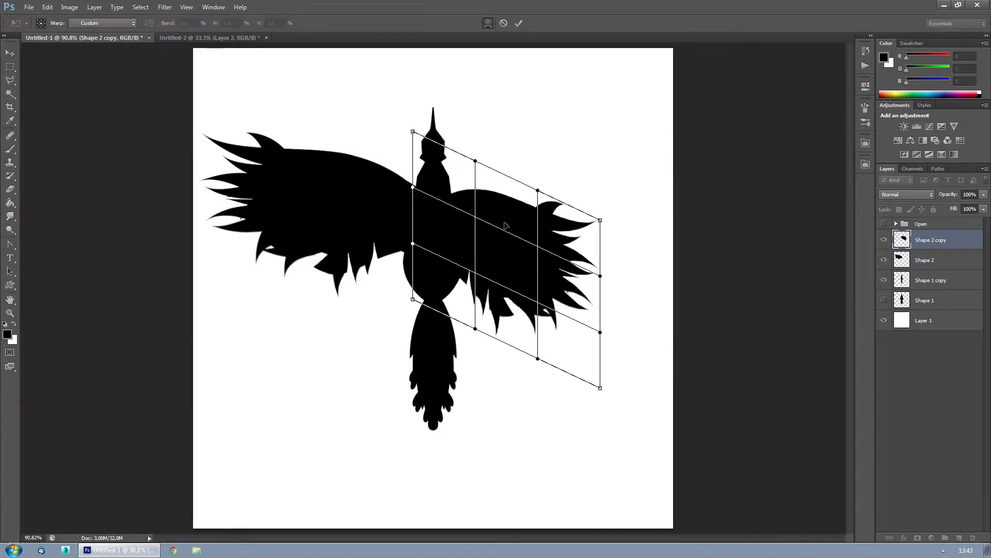
drag(505, 226, 579, 278)
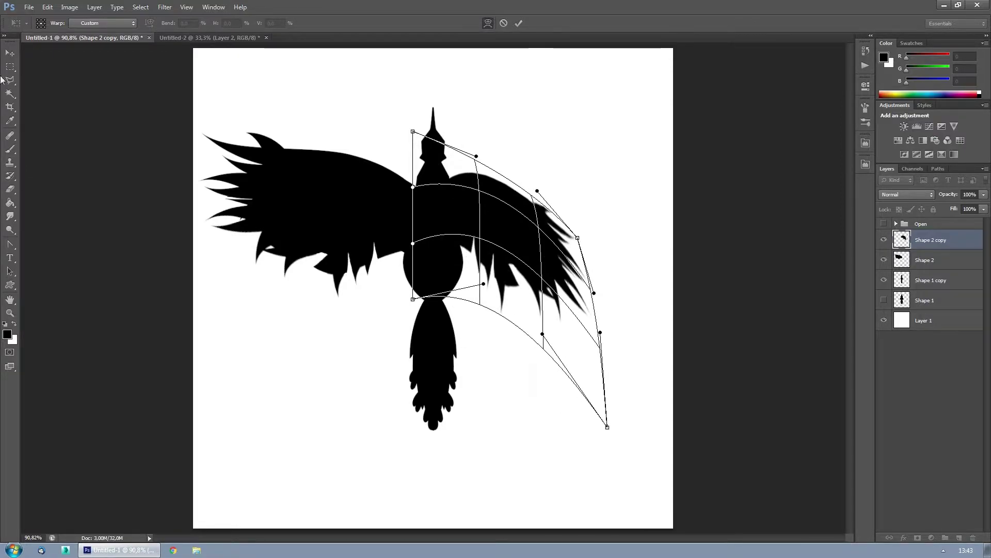
key(Return)
click(899, 264)
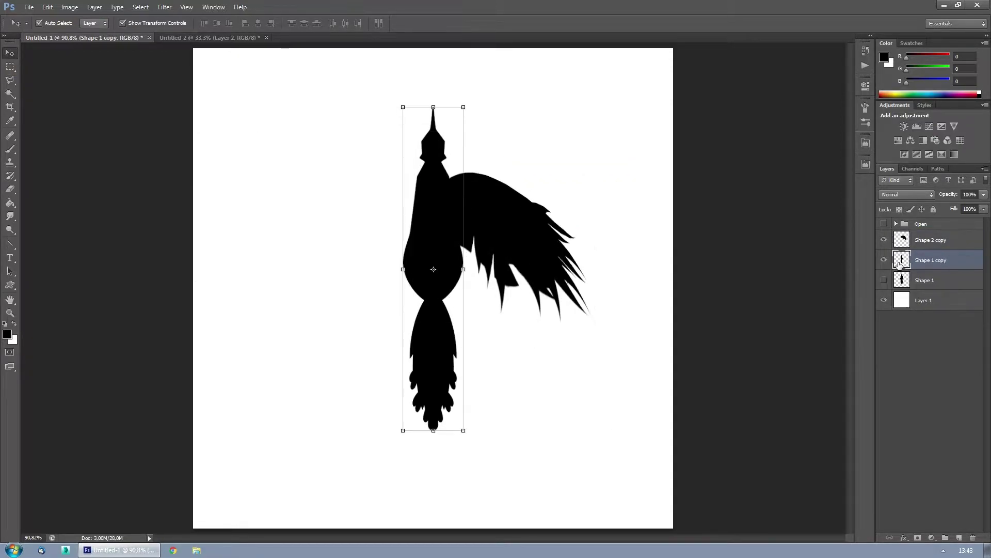
drag(592, 246, 429, 228)
key(Return)
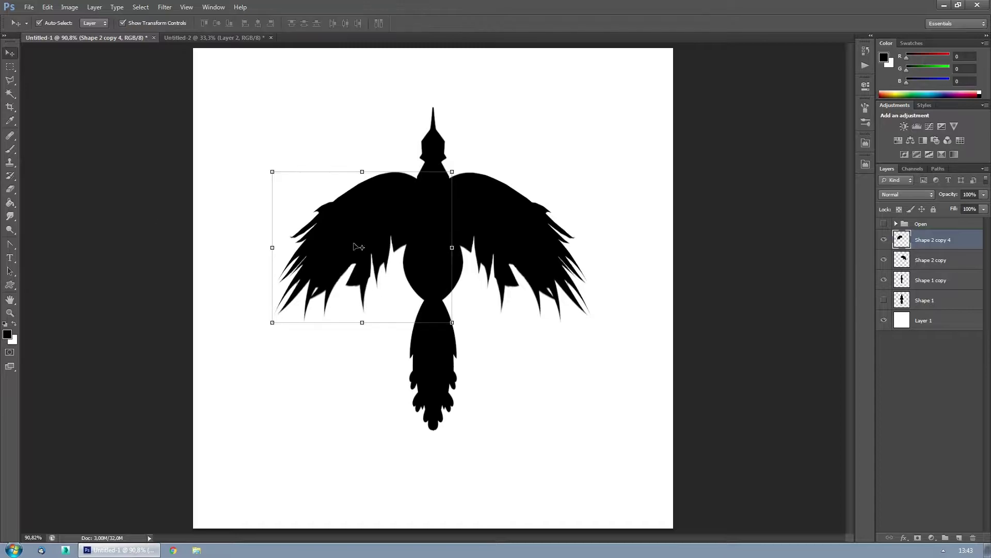
- Place an inverted white copy of this pose in Untitled-2 and group its layers as Closing1
shift+click(924, 320)
key(ctrl+e)
key(ctrl+i)
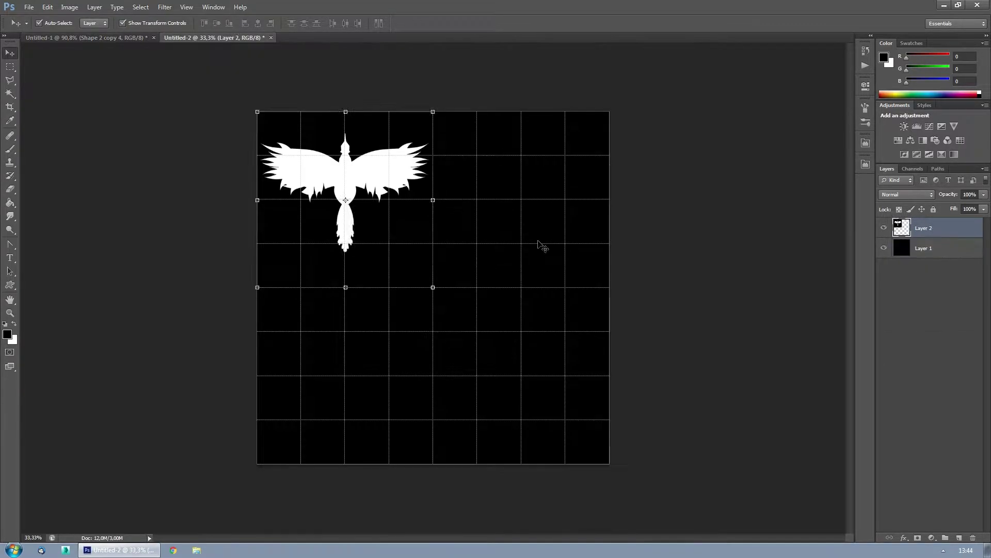
drag(925, 237, 524, 170)
key(ctrl+Tab)
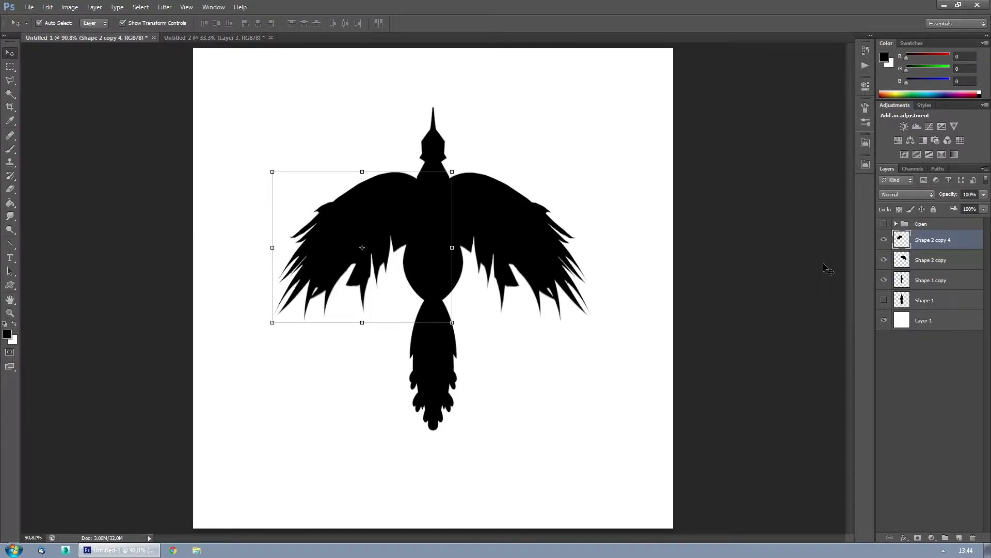
key(ctrl+g)
double_click(930, 224)
text(Closing1)
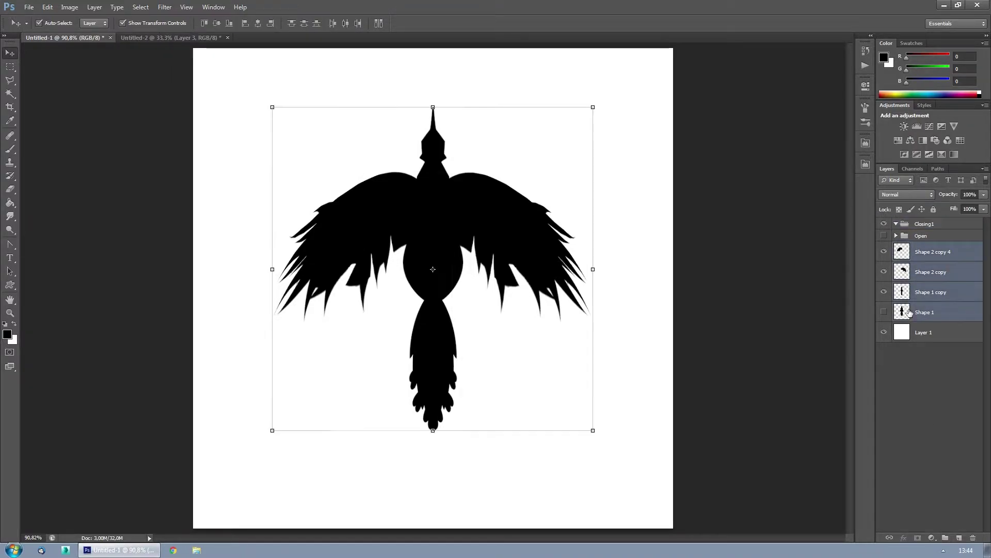
key(ctrl+j)
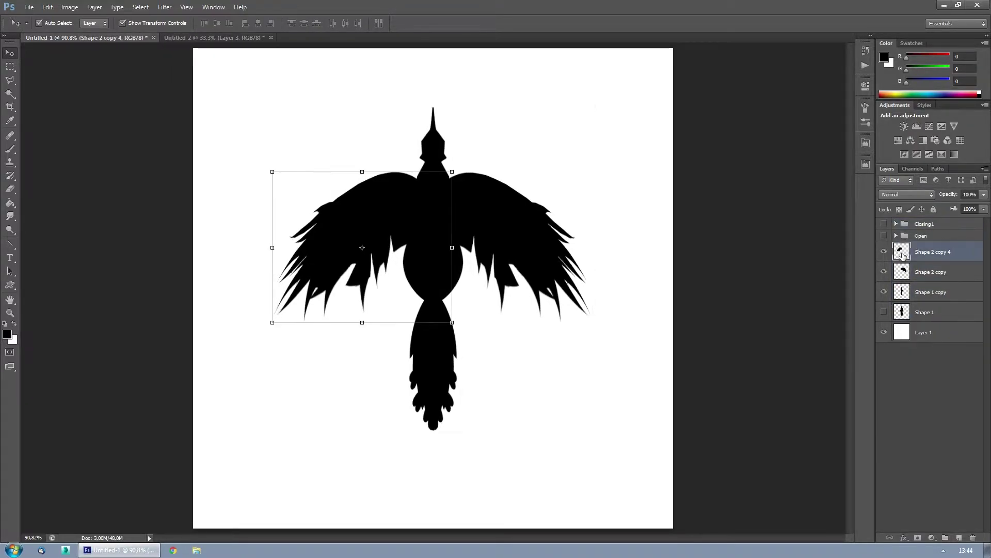
key(ctrl+t)
- Fold the right wing flat toward the body with a warp and mirror a copy to the left
ctrl+drag(592, 322, 584, 377)
ctrl+drag(413, 323, 429, 288)
drag(588, 274, 570, 276)
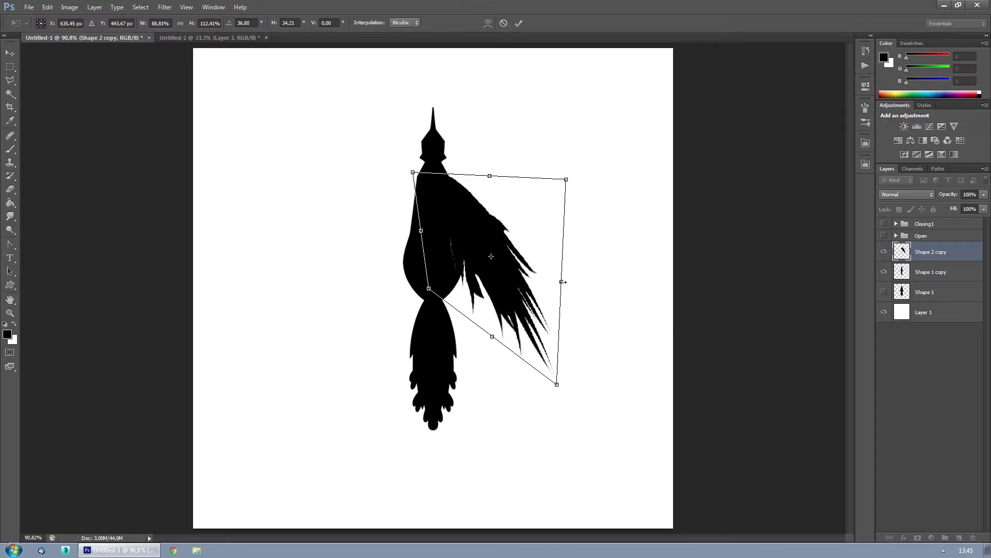
right_click(491, 256)
click(511, 338)
drag(471, 217, 469, 203)
key(Return)
key(ctrl+j)
key(ctrl+t)
alt+drag(549, 279, 443, 282)
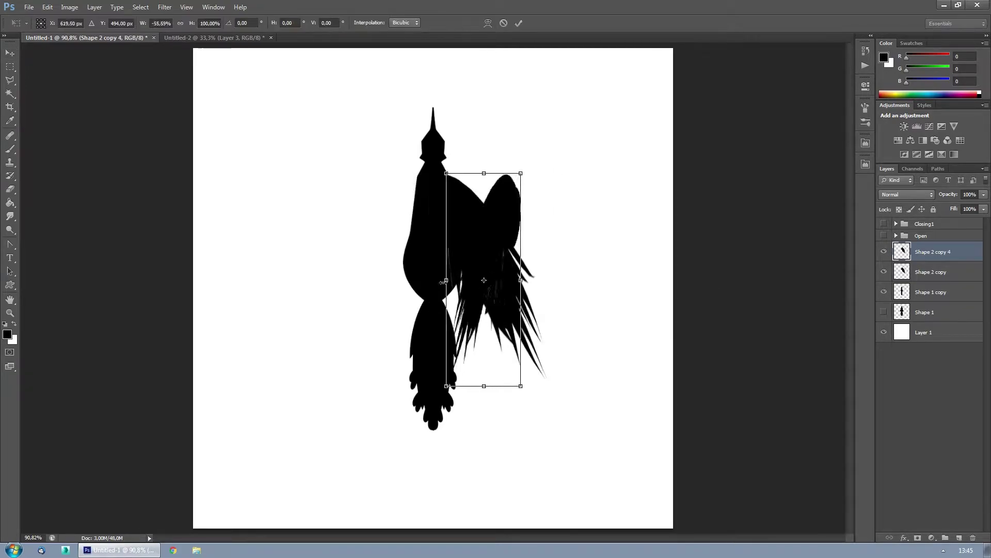
shift+drag(475, 242, 365, 242)
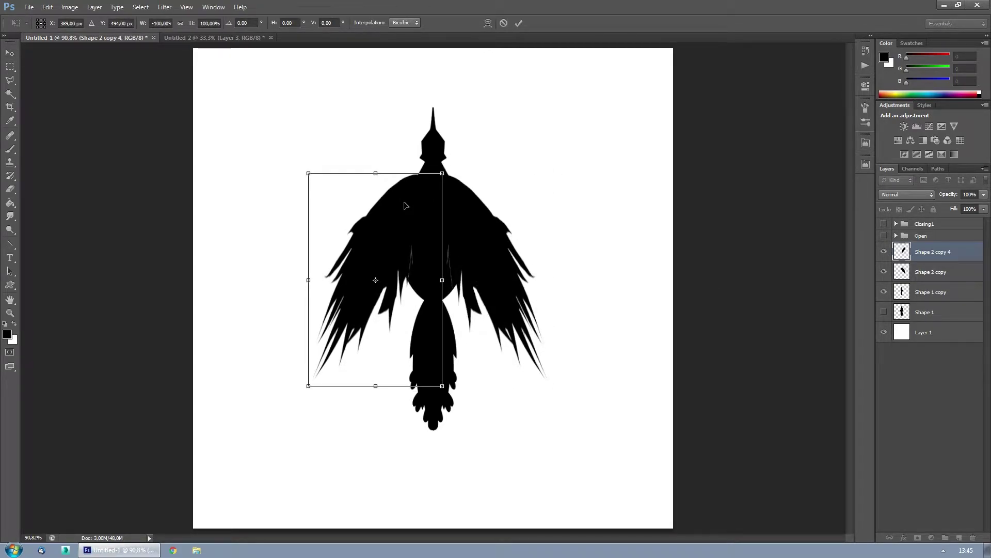
key(Return)
- Paste an inverted white copy of the folded pose into the sprite sheet's bottom-left cell
key(ctrl+shift+e)
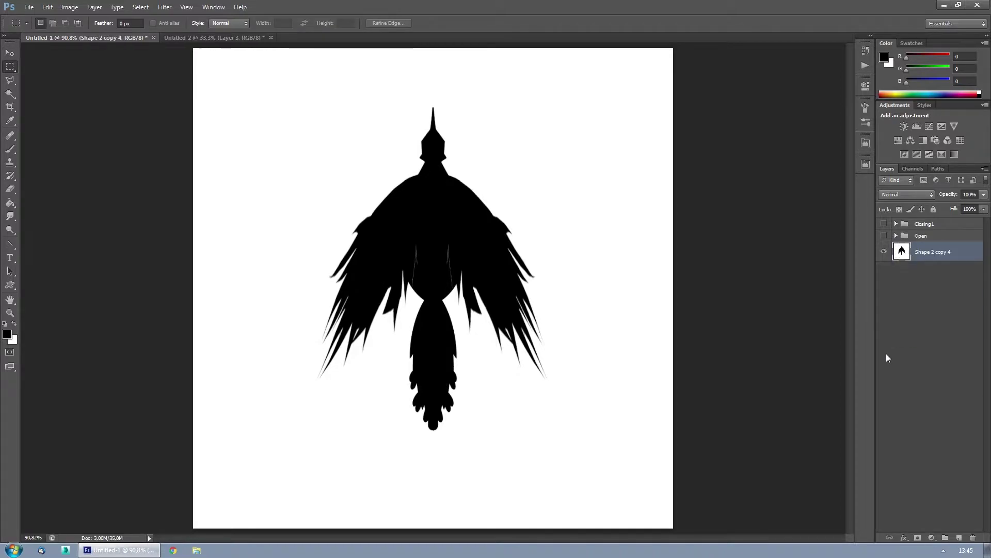
key(ctrl+i)
key(ctrl+c)
key(ctrl+alt+z)
key(ctrl+alt+z)
key(ctrl+Tab)
key(ctrl+v)
drag(449, 239, 361, 327)
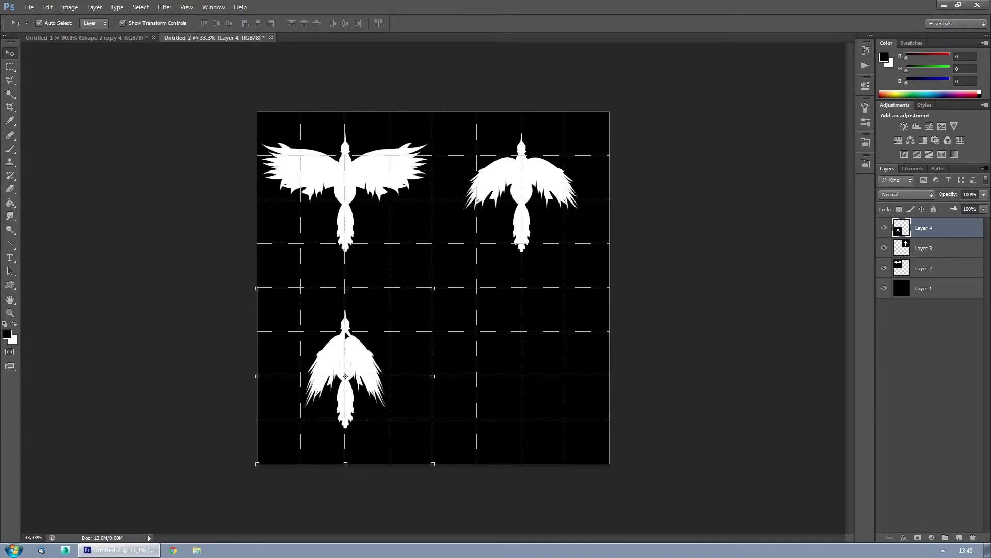
key(ctrl+Tab)
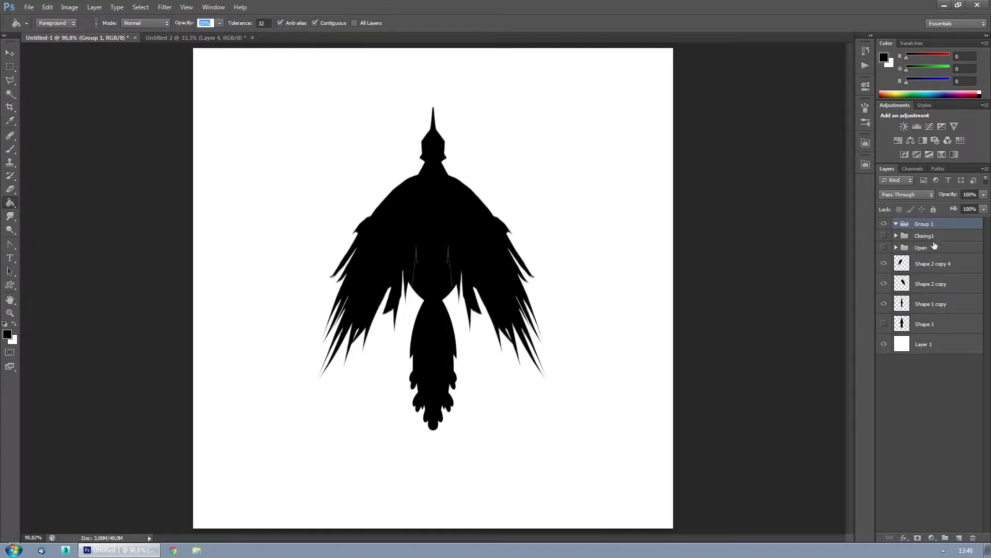
click(896, 224)
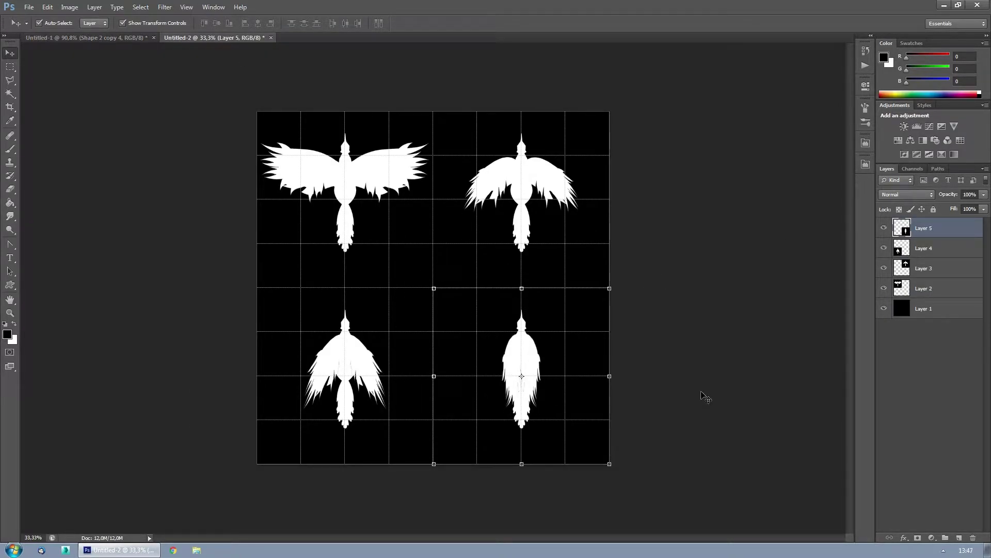
- Merge the sprite sheet layers and save it as the PNG T_Skybird in Day21
key(ctrl+shift+e)
key(ctrl+shift+s)
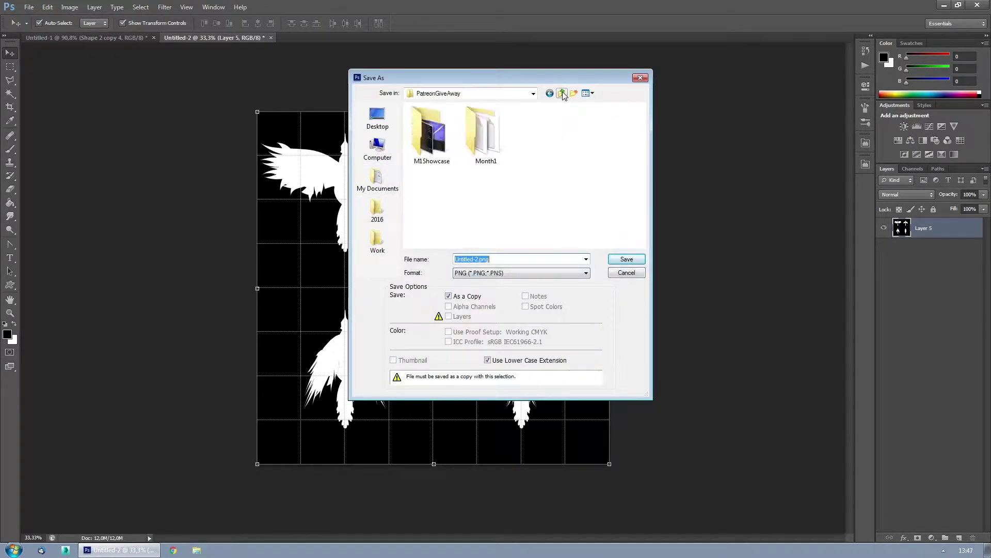
key(Return)
text(T_Skybirds_Masks)
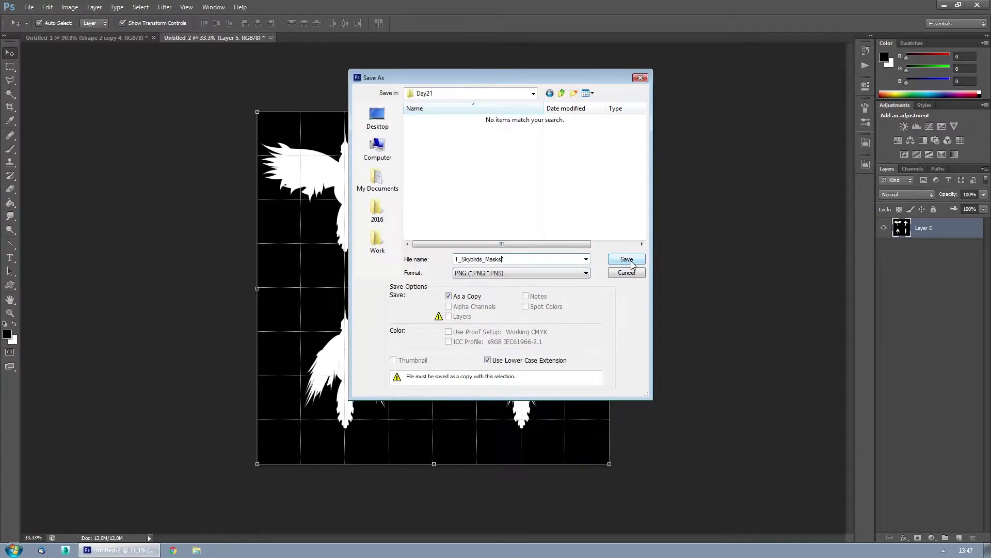
click(631, 262)
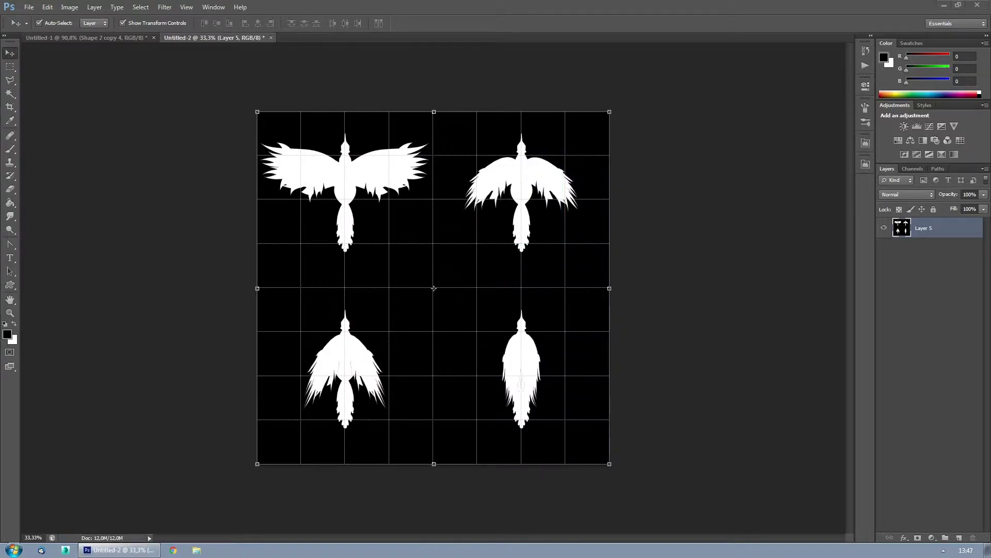
key(ctrl+Tab)
- Group the closed pose as Closed and hide the Open group's two wing layers
key(ctrl+g)
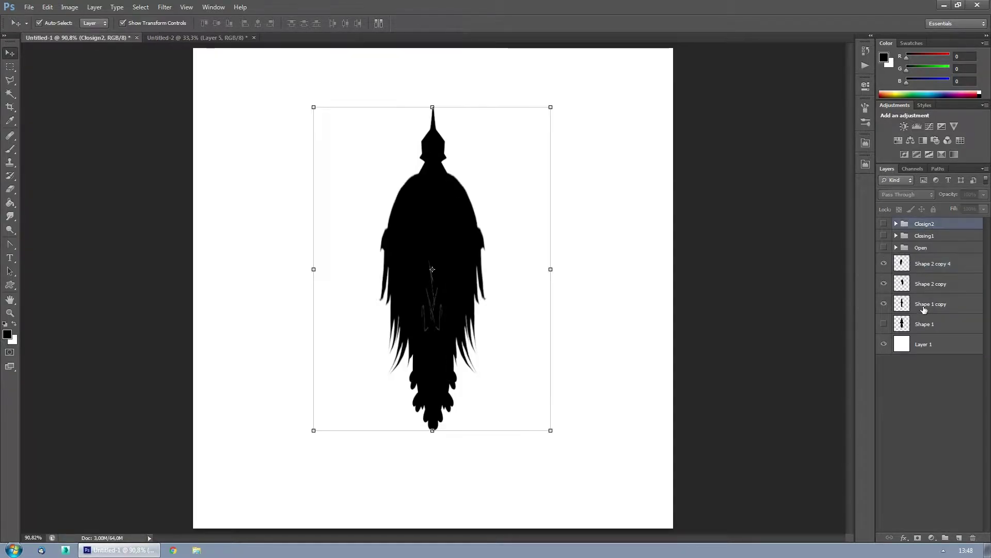
double_click(924, 224)
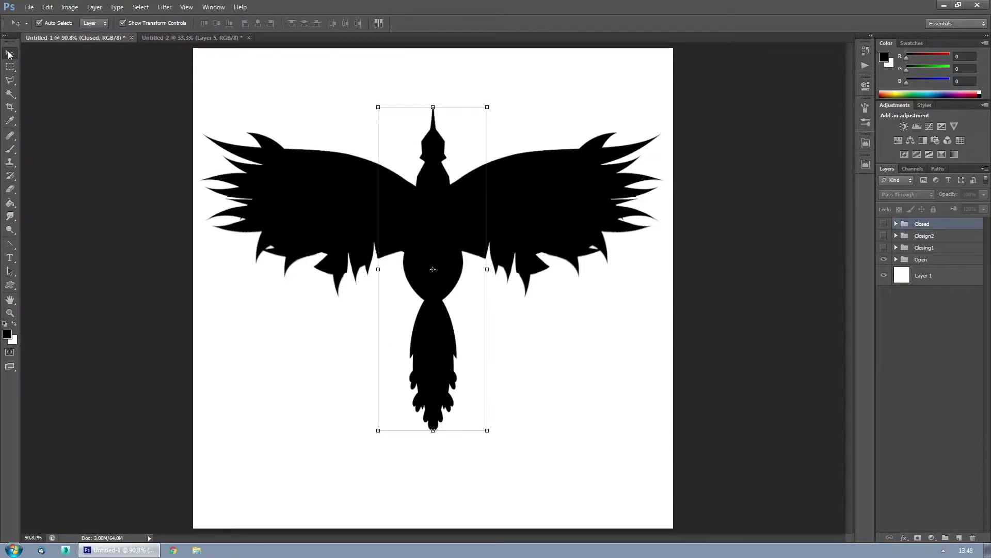
click(895, 259)
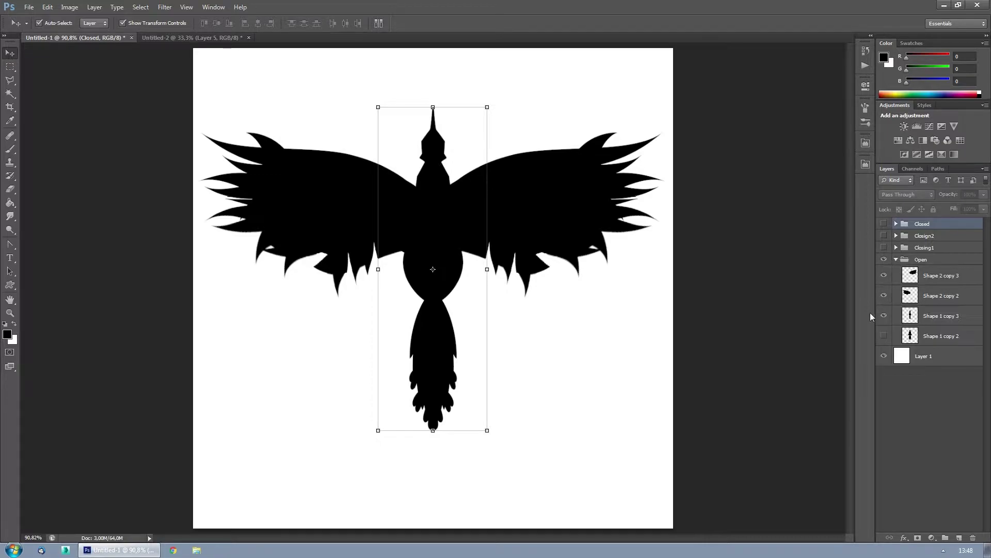
click(884, 295)
click(883, 275)
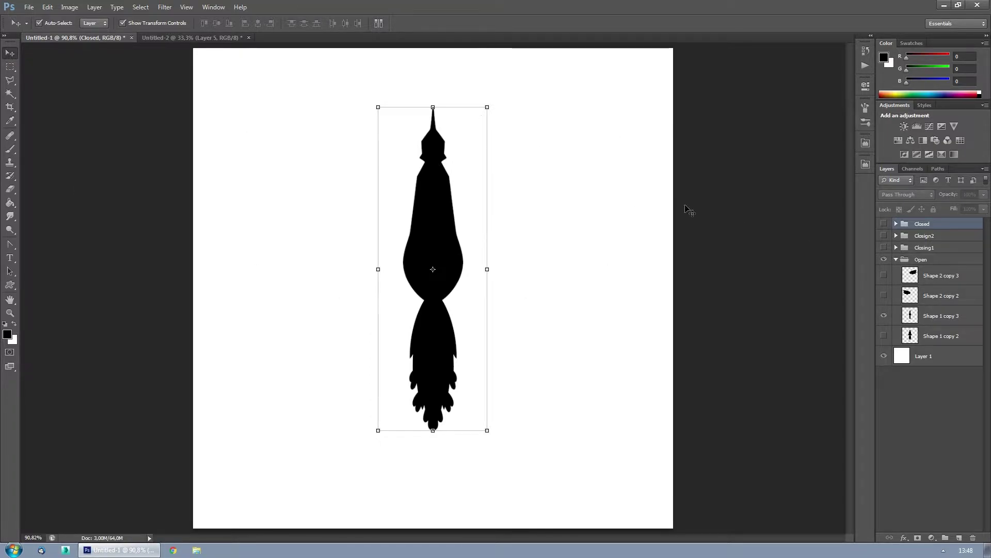
click(884, 259)
click(895, 259)
- Enlarge the body copy Shape 1 copy 8 to about 121% and move it upward
key(ctrl+t)
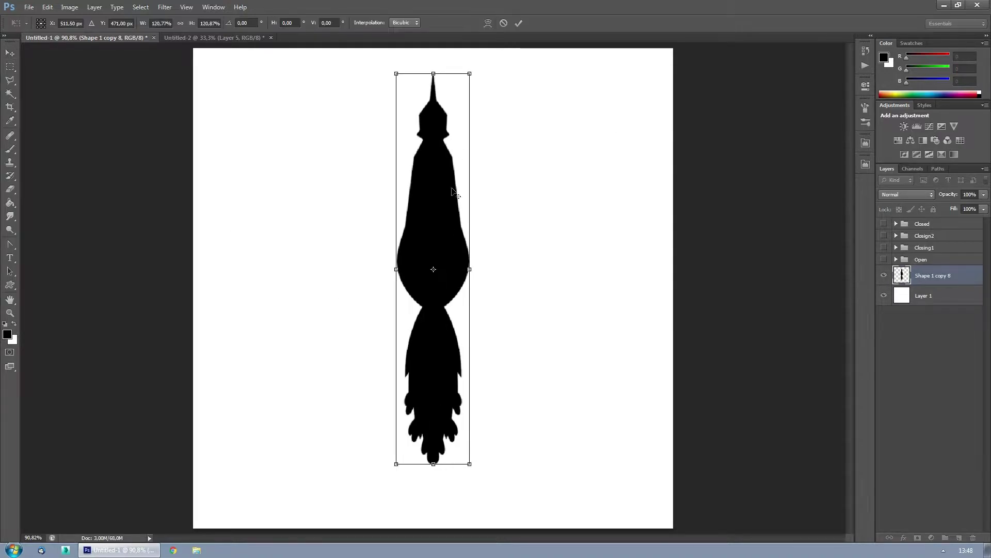
drag(403, 106, 390, 79)
drag(422, 161, 422, 141)
key(Return)
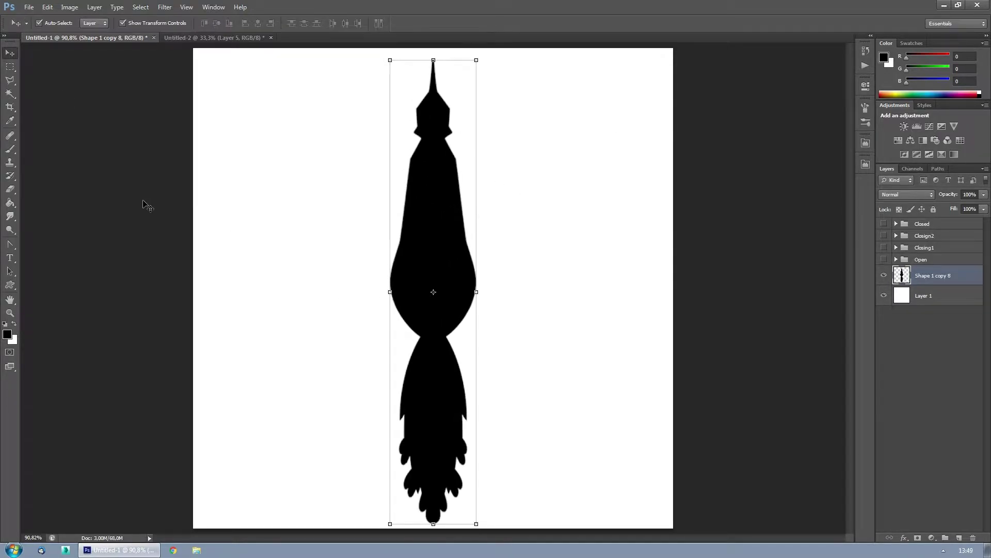
- Add the enlarged body to the sprite sheet as Layer 6 and group the original as BigBird
click(214, 37)
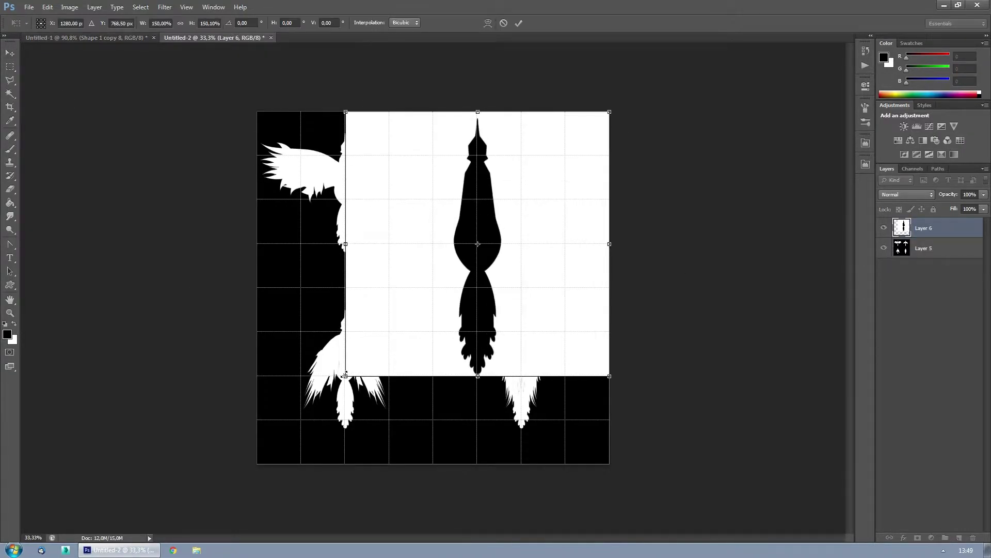
click(86, 38)
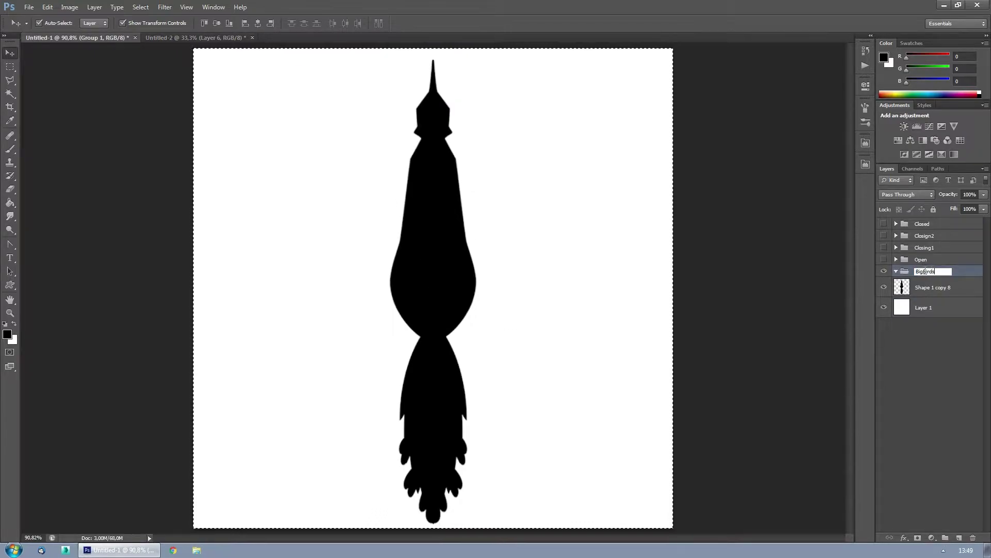
key(Return)
key(ctrl+v)
- Paste a wing, rotate it about 50 degrees, scale it to nearly double size, and copy it
key(ctrl+t)
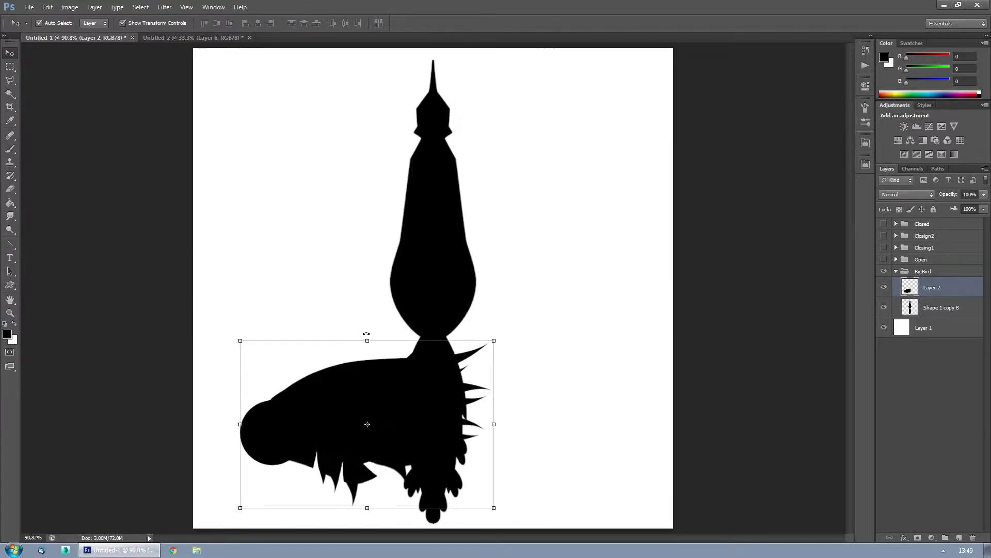
drag(366, 333, 253, 325)
shift+drag(385, 273, 411, 45)
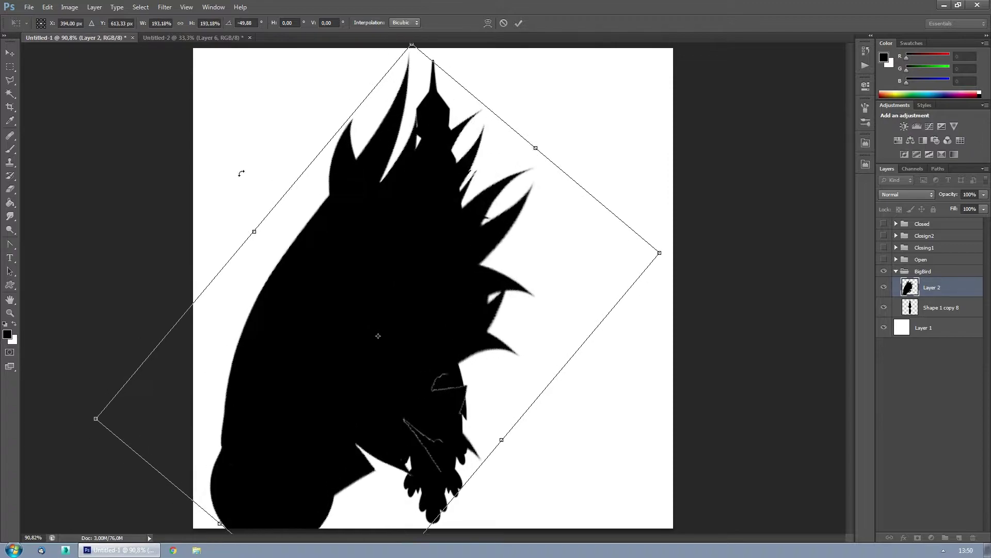
drag(241, 173, 305, 136)
key(Return)
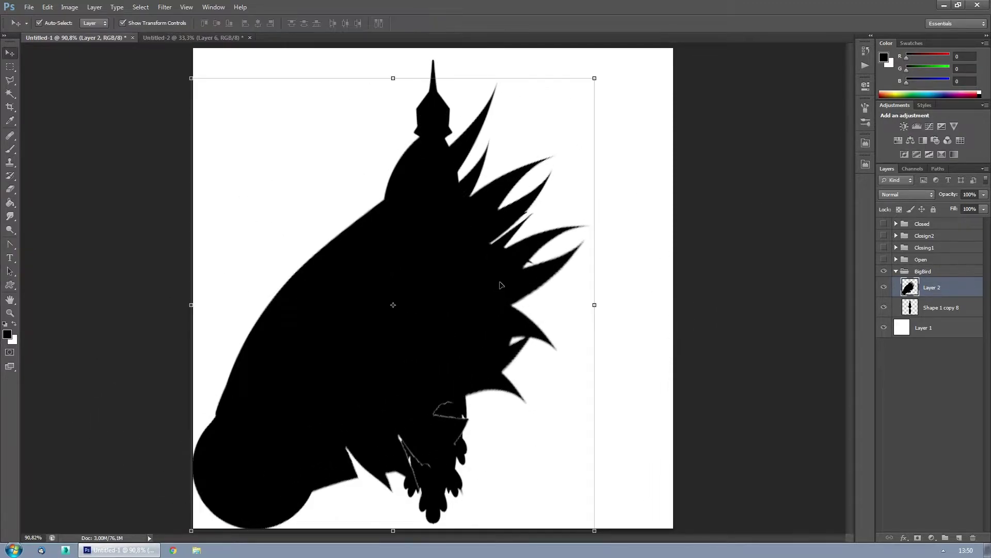
key(ctrl+t)
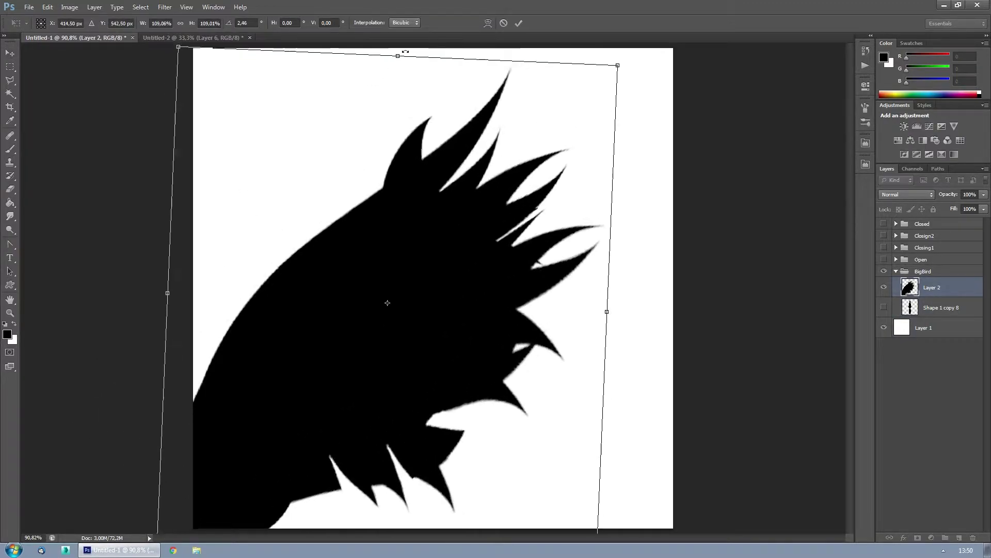
mouse_move(604, 70)
mouse_down()
mouse_move(654, 72)
mouse_move(609, 160)
mouse_up()
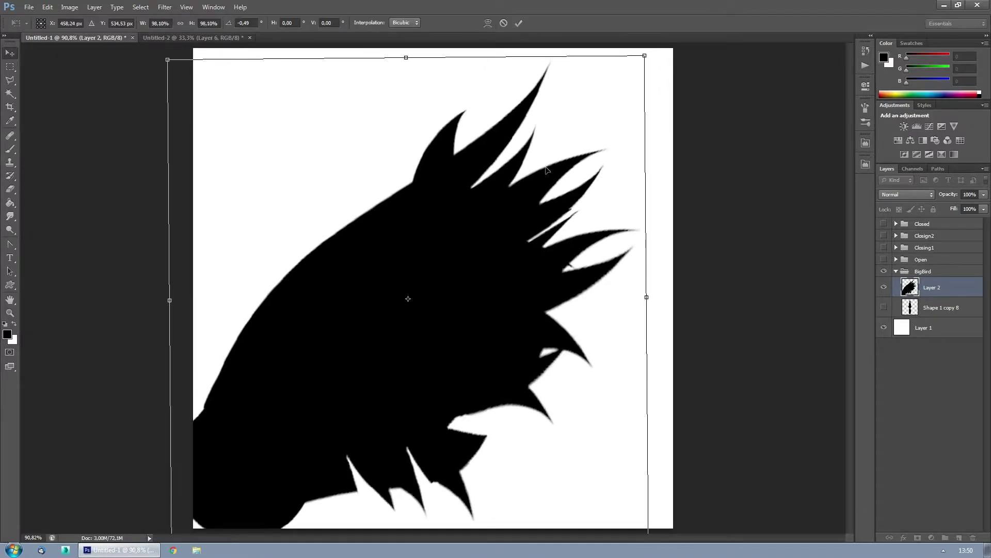
key(Return)
key(ctrl+a)
key(ctrl+c)
- Paste the wing into the sheet, scale it to fill, and invert it to white on black
key(ctrl+Tab)
key(ctrl+v)
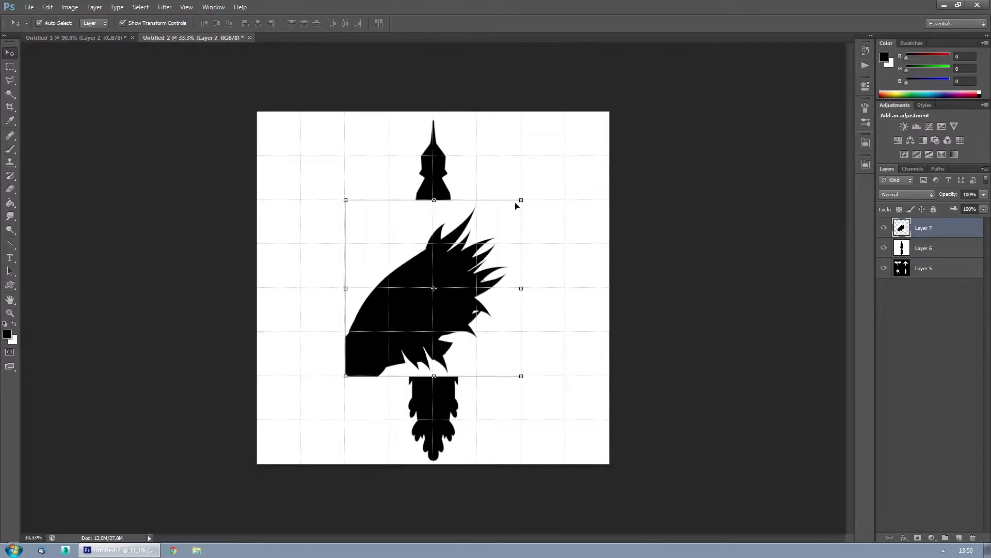
alt+drag(343, 376, 265, 454)
key(Return)
key(ctrl+i)
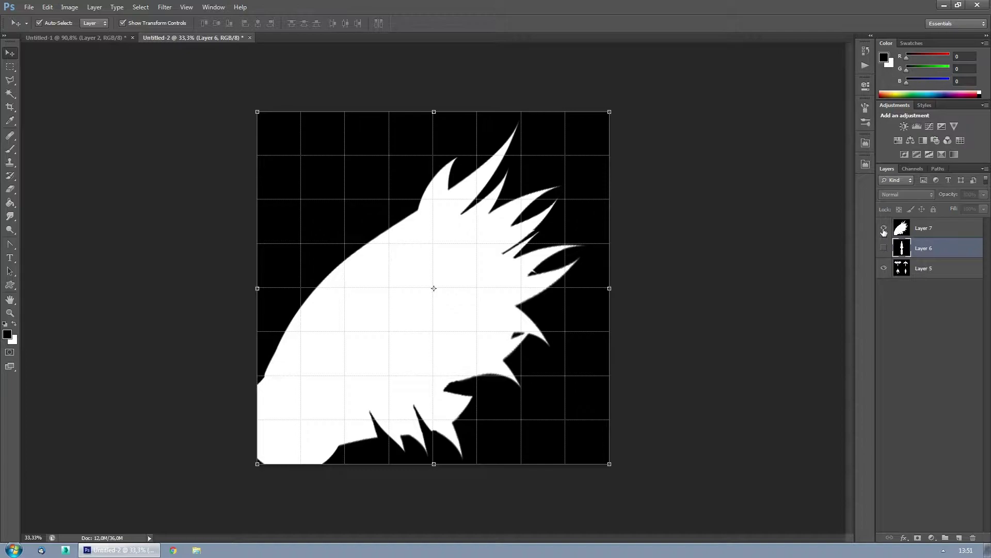
- Copy the slim bird body layer and paste it into the Green channel
click(884, 227)
click(884, 227)
click(884, 227)
click(884, 228)
click(884, 248)
ctrl+click(902, 249)
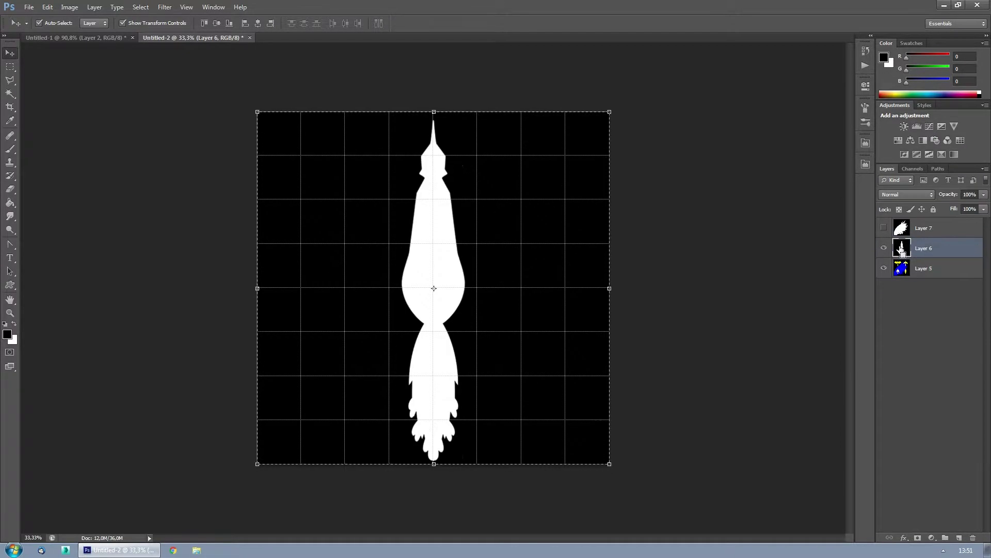
key(ctrl+c)
click(884, 248)
click(924, 268)
click(912, 168)
click(916, 221)
key(ctrl+v)
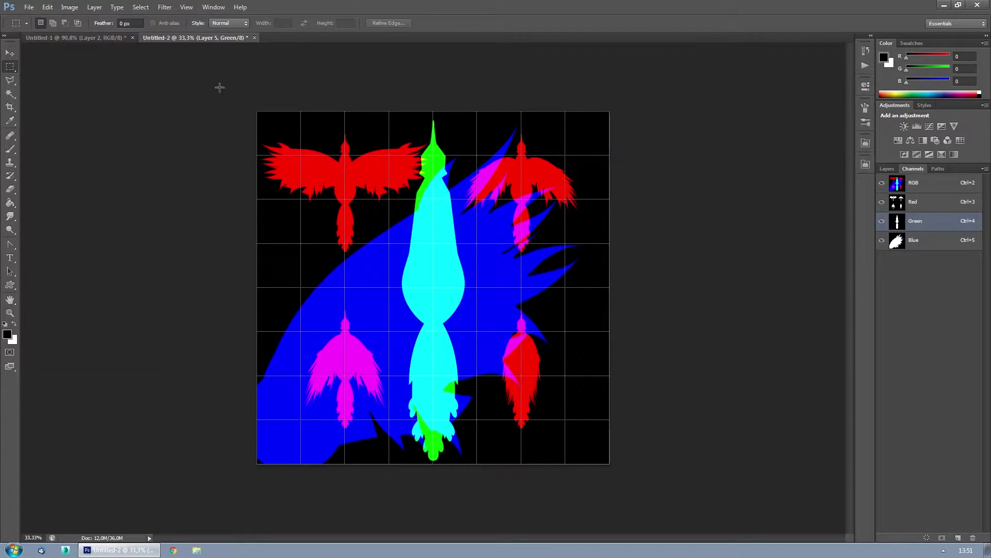
- Save the combined texture as a new image file, accepting the image options
key(ctrl+shift+s)
click(520, 279)
click(520, 409)
click(626, 259)
key(Return)
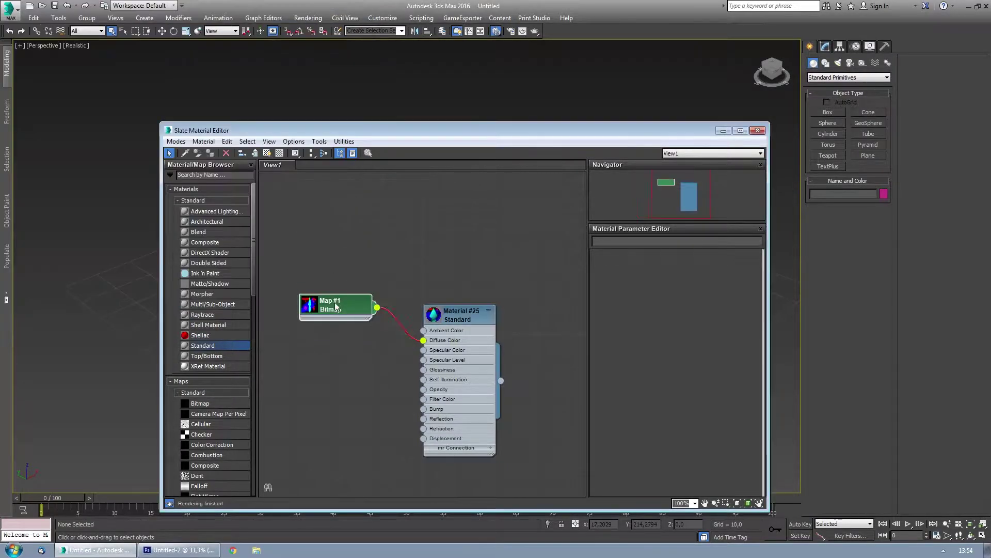
- Close the Slate Material Editor and turn on Edged Faces for the shaded planes
click(758, 131)
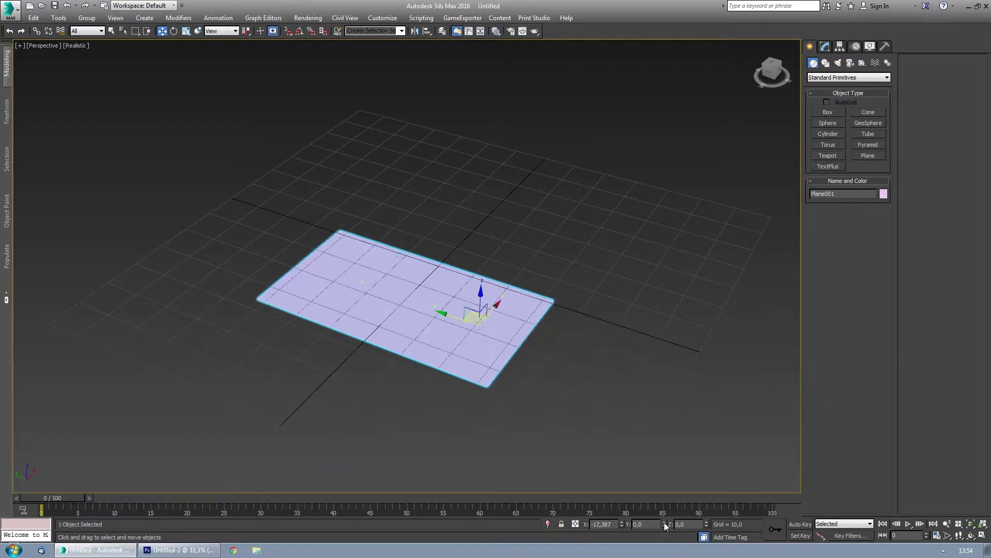
key(F4)
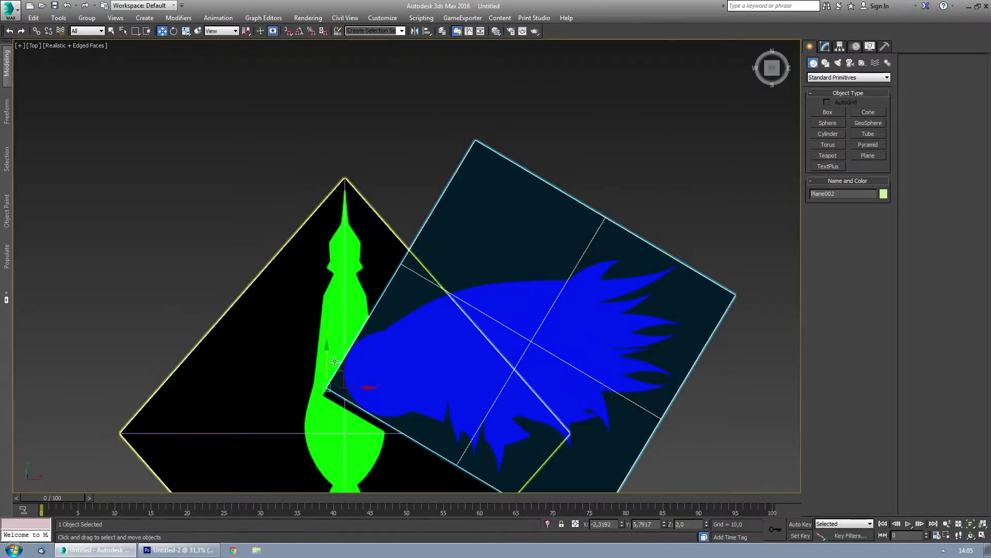
- Move the wing plane beside the body, put its pivot at the root, and narrow it slightly
mouse_move(335, 361)
mouse_down()
mouse_move(335, 312)
mouse_move(394, 311)
mouse_up()
key(e)
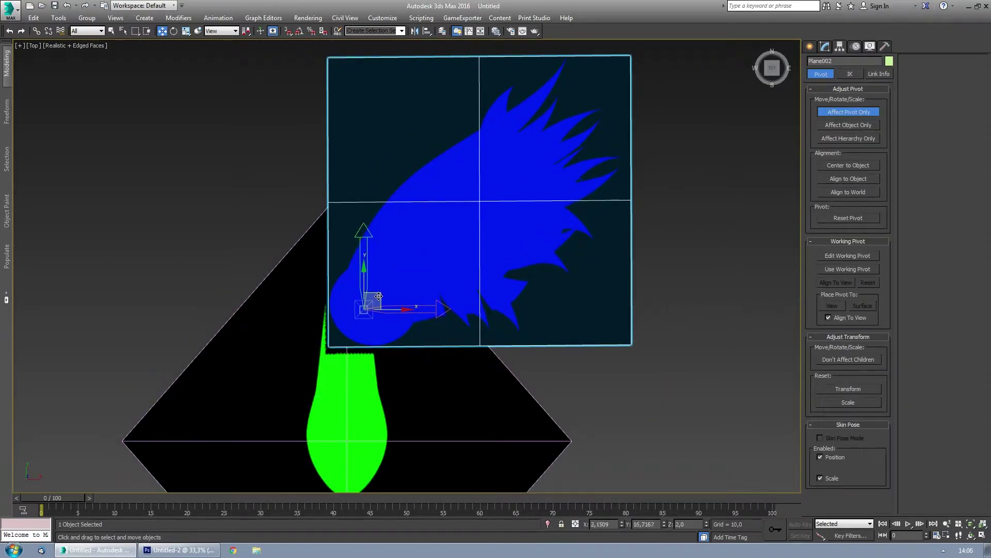
middle_drag(379, 296, 380, 315)
key(r)
drag(423, 323, 407, 324)
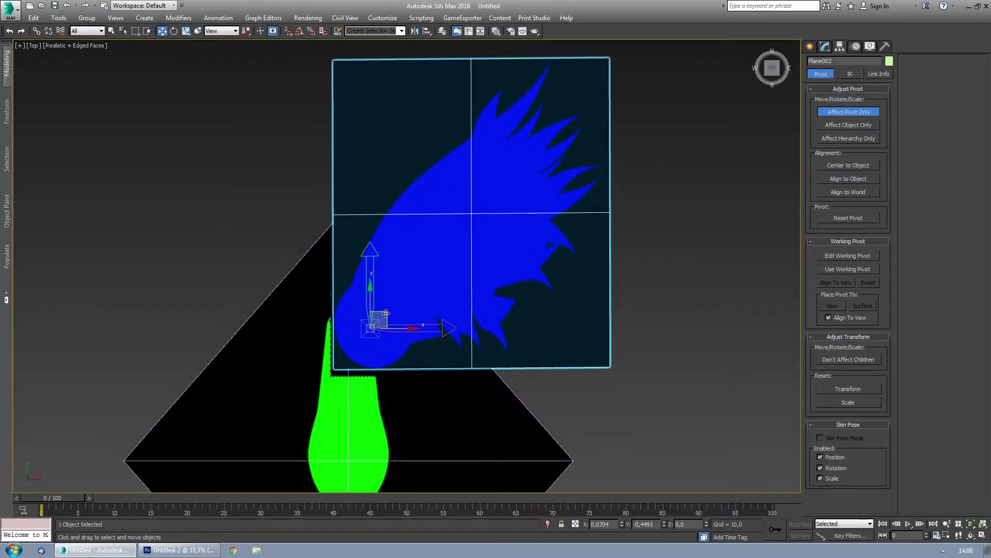
- Cut new edges into the green body plane to trim it to a narrow outline
mouse_move(386, 313)
alt+middle_down()
mouse_move(468, 381)
mouse_move(369, 347)
mouse_move(403, 392)
alt+middle_up()
click(370, 348)
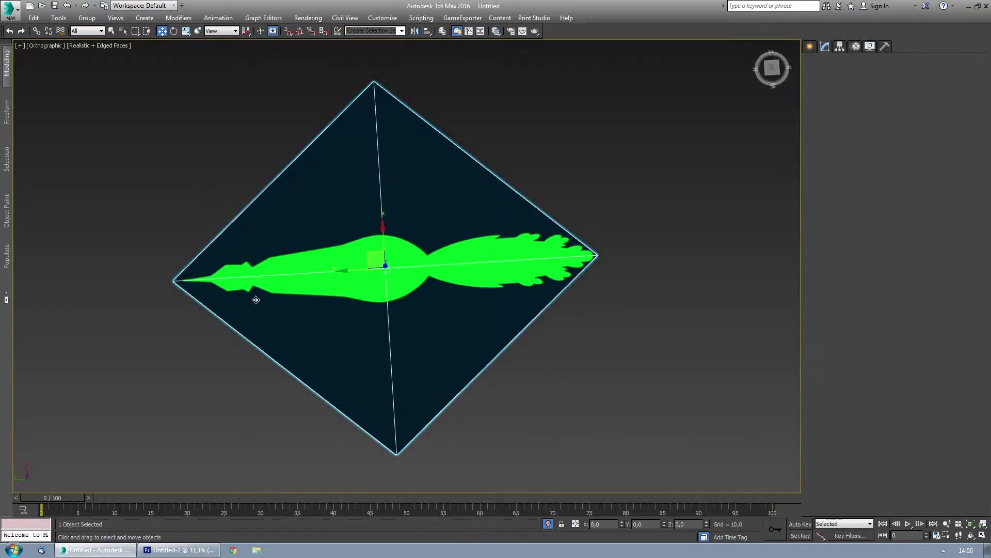
key(alt+c)
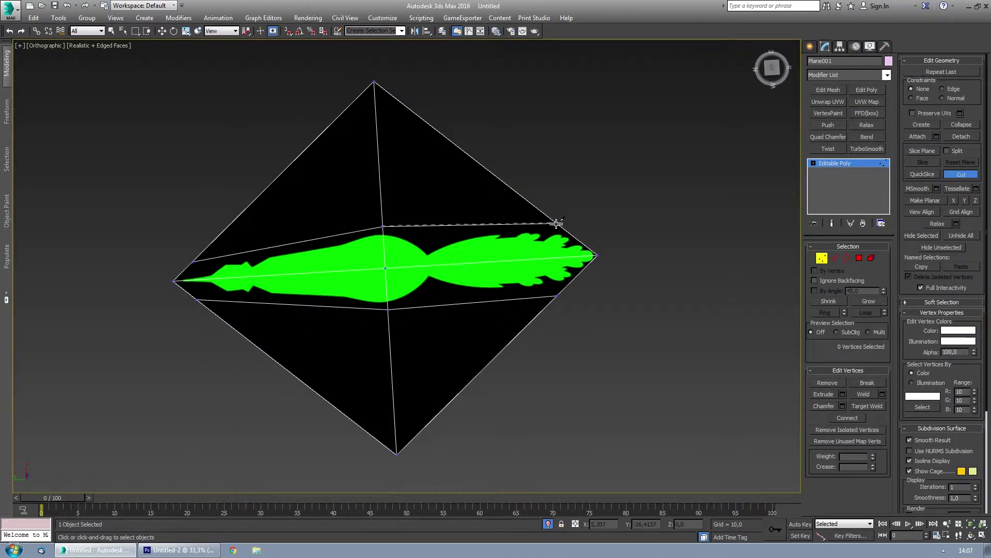
right_click(556, 223)
alt+middle_drag(387, 217, 459, 339)
key(w)
alt+middle_drag(382, 262, 533, 356)
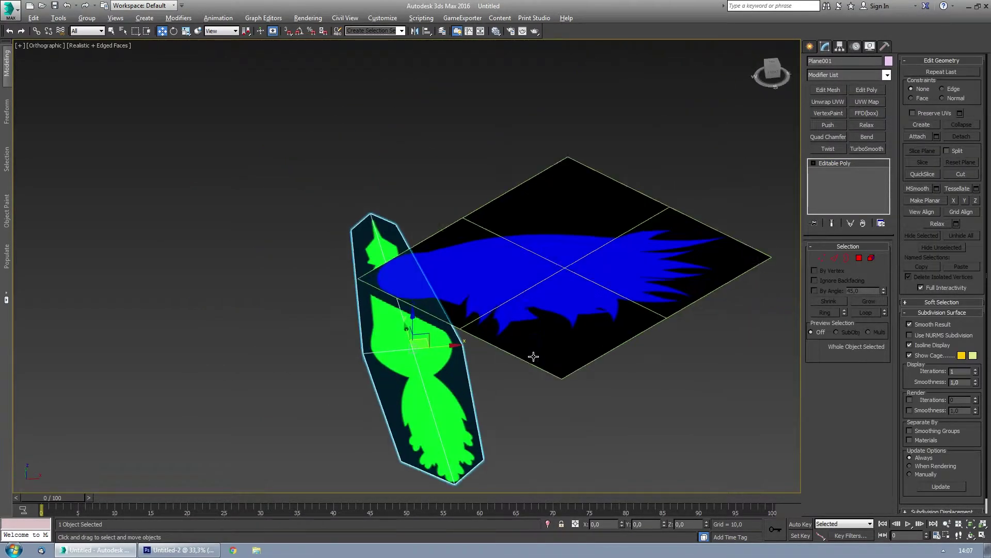
- Select two vertices on the wing plane and add a Bend modifier to it
key(p)
key(q)
click(401, 301)
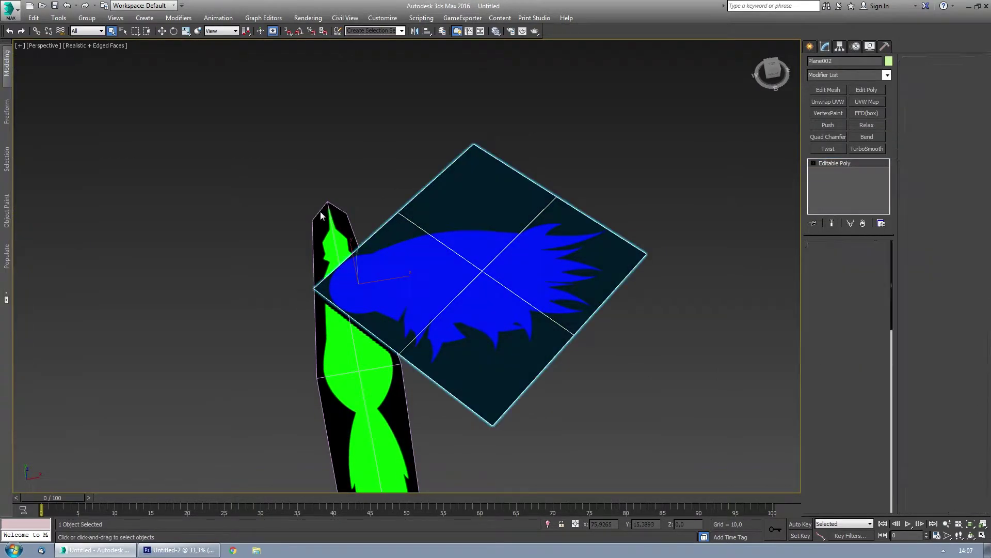
key(1)
middle_drag(321, 216, 275, 191)
click(867, 137)
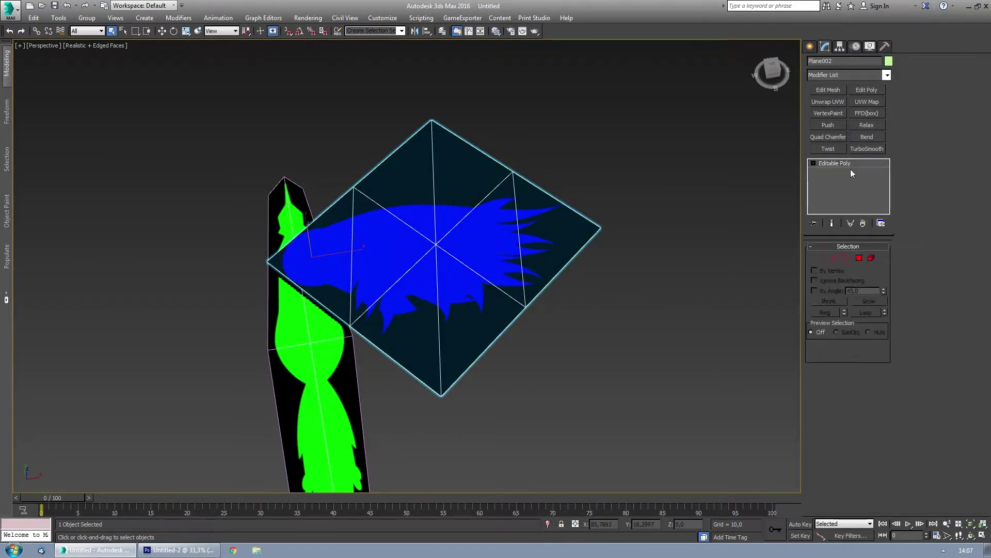
- Test-bend the wing to 109.5 degrees, then reset the Bend angle to 0
click(871, 135)
drag(876, 264, 852, 212)
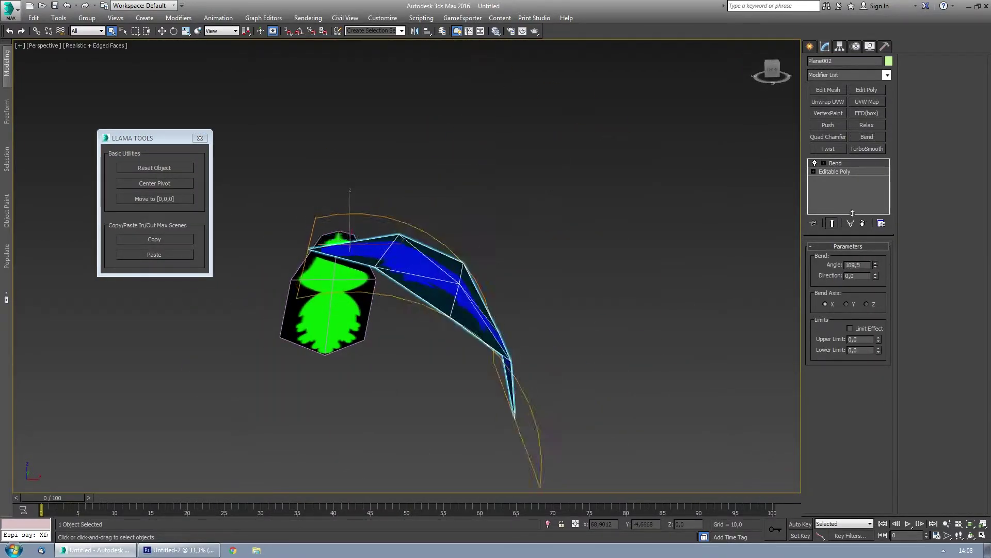
right_click(874, 269)
- Mirror a copy of the wing to the body's other side as the left wing
alt+middle_drag(458, 404, 464, 393)
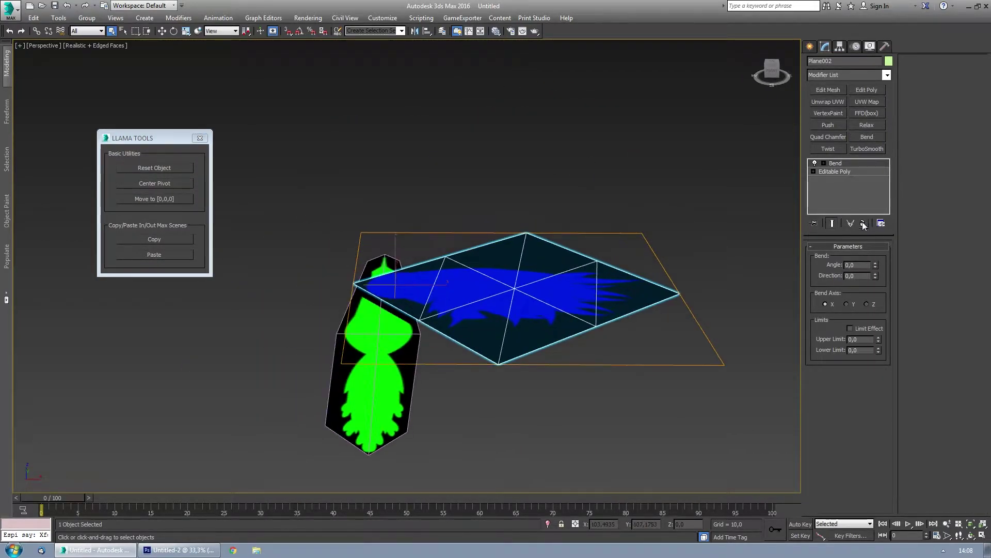
key(w)
click(415, 31)
click(470, 354)
key(t)
scroll(416, 247, down, 5)
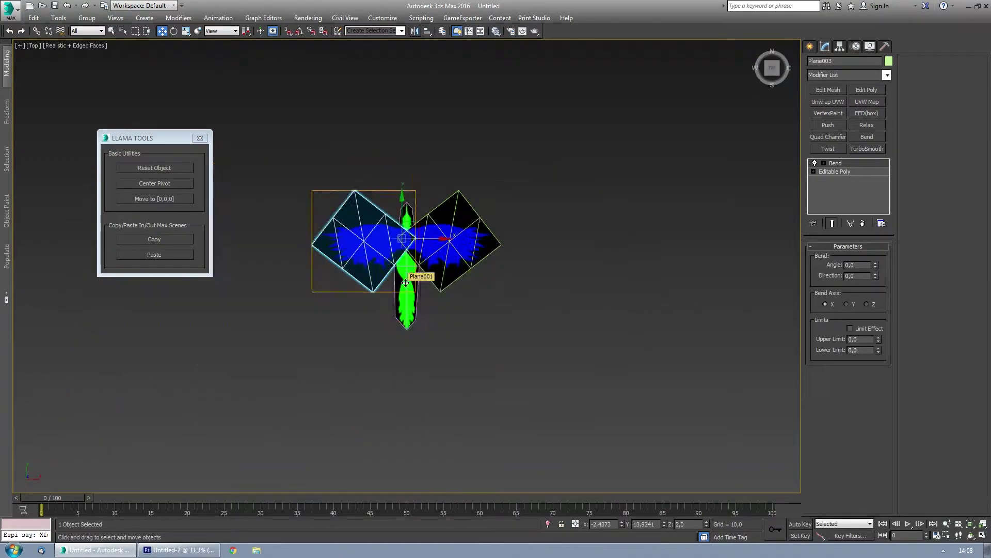
scroll(416, 247, up, 10)
scroll(416, 247, down, 5)
alt+middle_drag(482, 210, 502, 165)
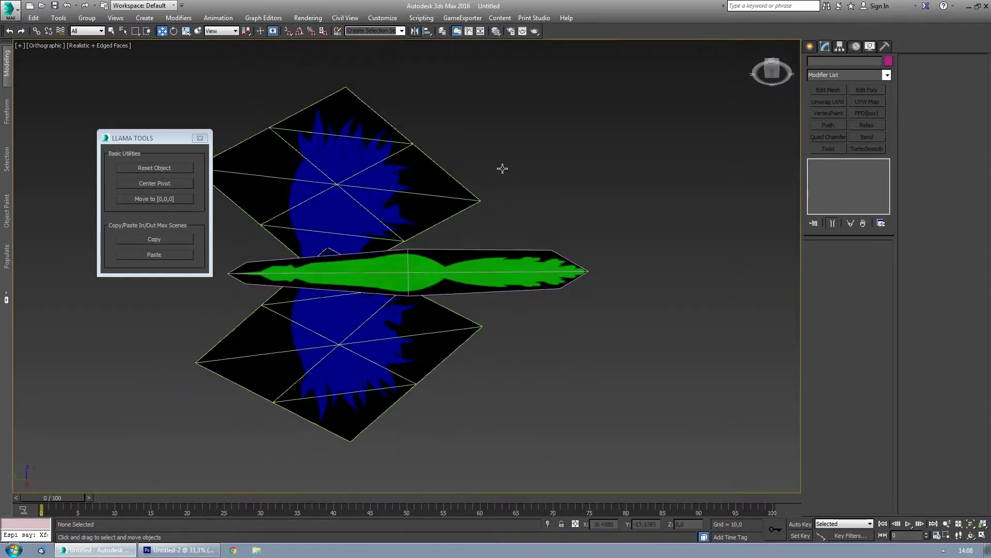
scroll(503, 166, up, 3)
- Select the green body plane and switch to editing its edges
click(363, 259)
key(2)
mouse_move(560, 262)
alt+middle_down()
mouse_move(439, 340)
mouse_move(374, 429)
alt+middle_up()
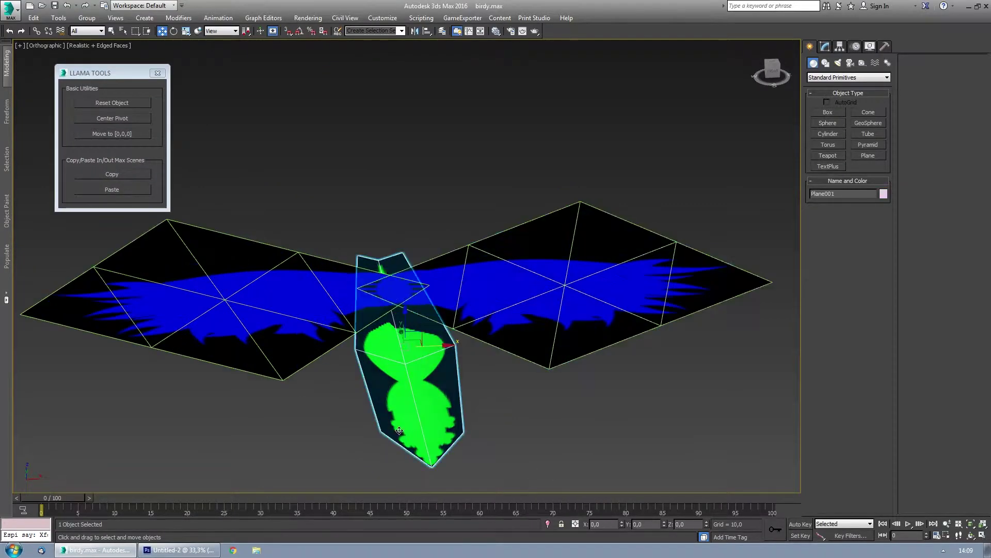
- Key the right wing's Bend angle at -71 on frame 0 and 56 on frame 30
drag(875, 266, 880, 336)
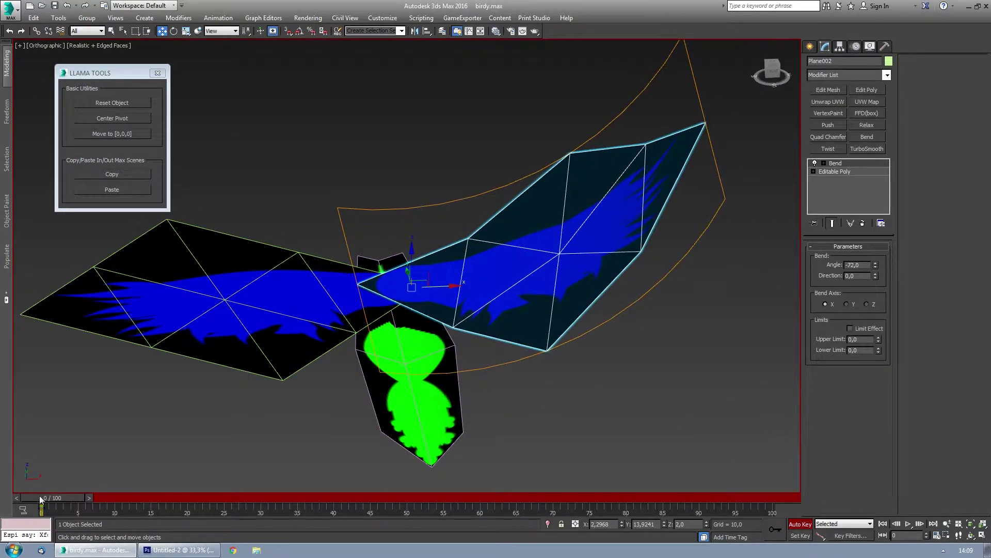
drag(41, 497, 260, 498)
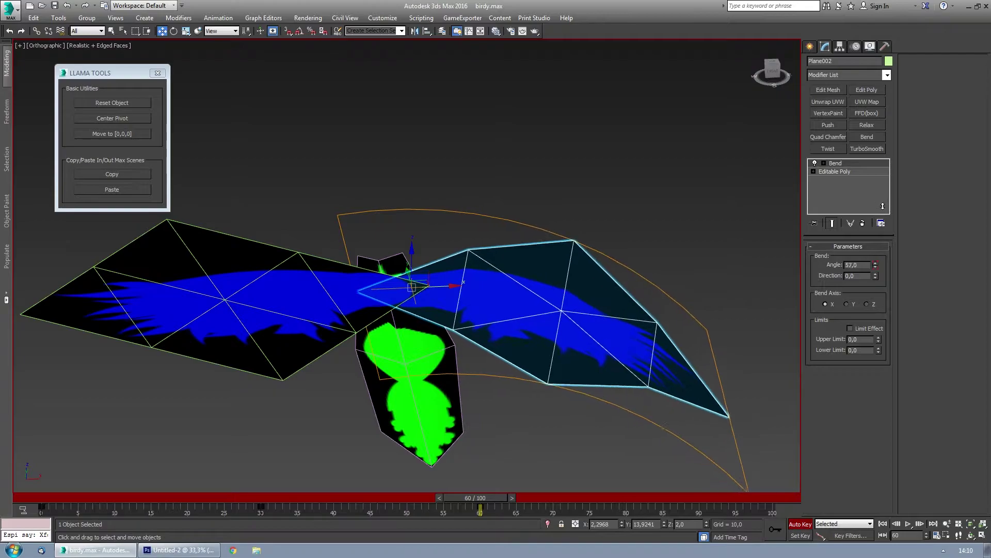
drag(871, 191, 871, 206)
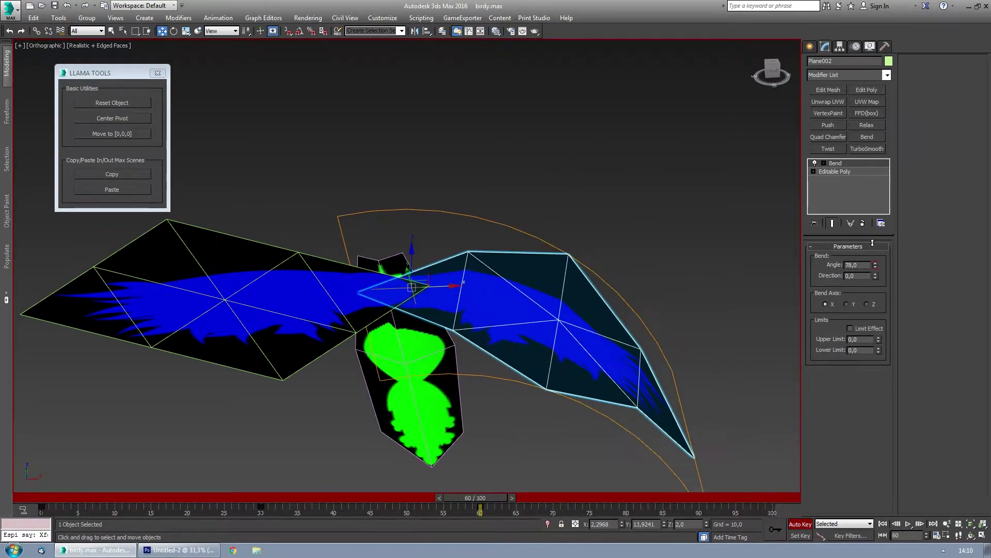
key(Home)
- Key the left wing's Bend angle at -72.5 on frame 0 and again at frame 60
key(w)
click(232, 243)
drag(881, 293, 878, 339)
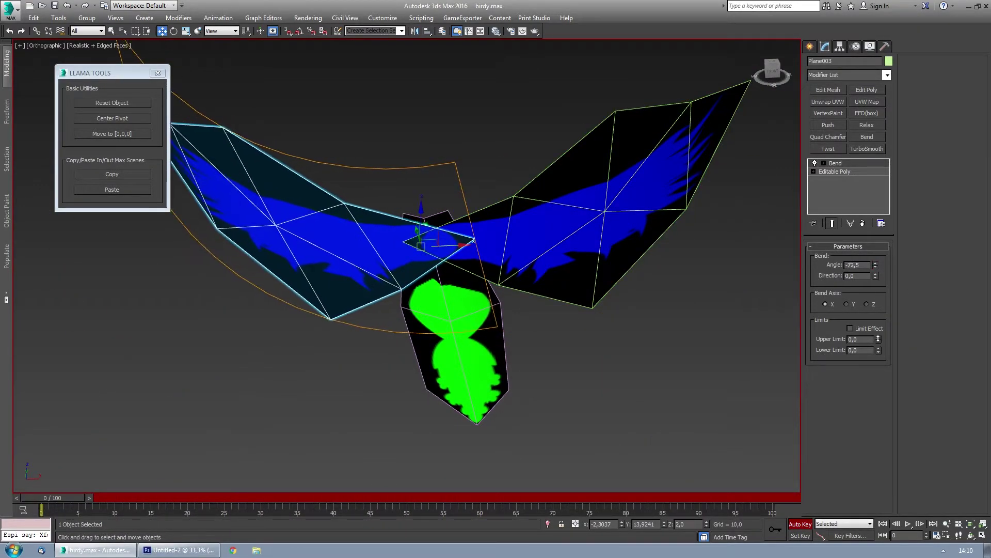
drag(57, 497, 513, 498)
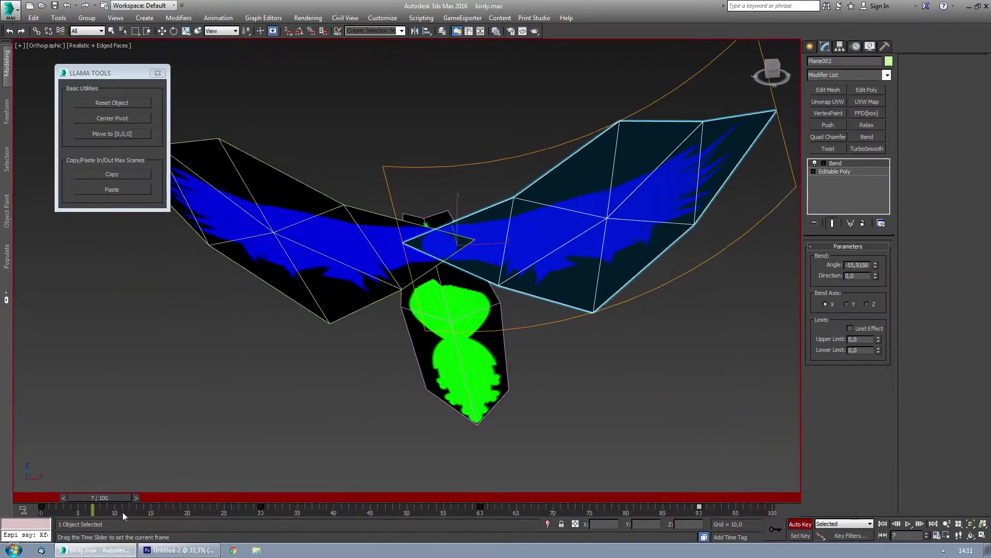
- Shift the frame-30 key to frame 25, then play back the flap with both wings selected
drag(260, 506, 224, 506)
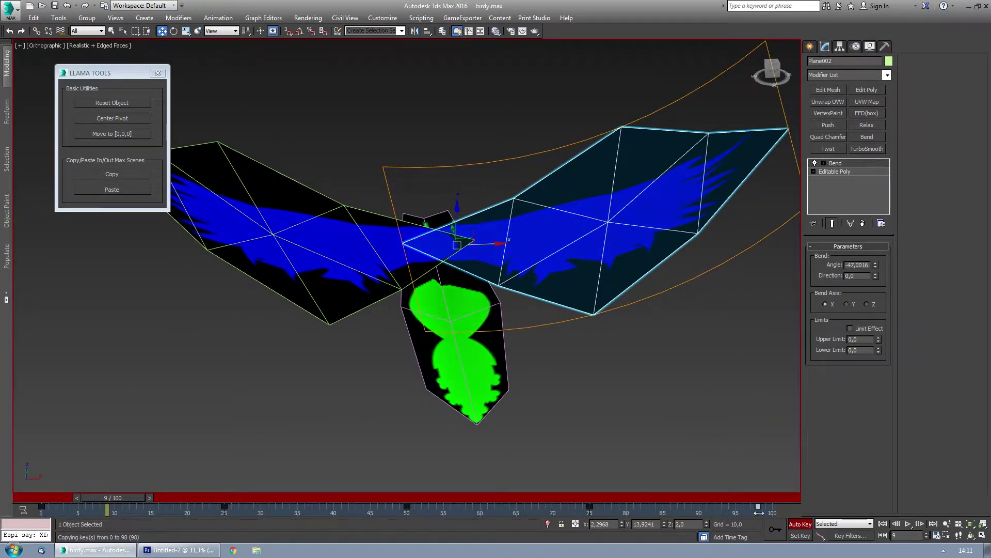
drag(541, 498, 407, 497)
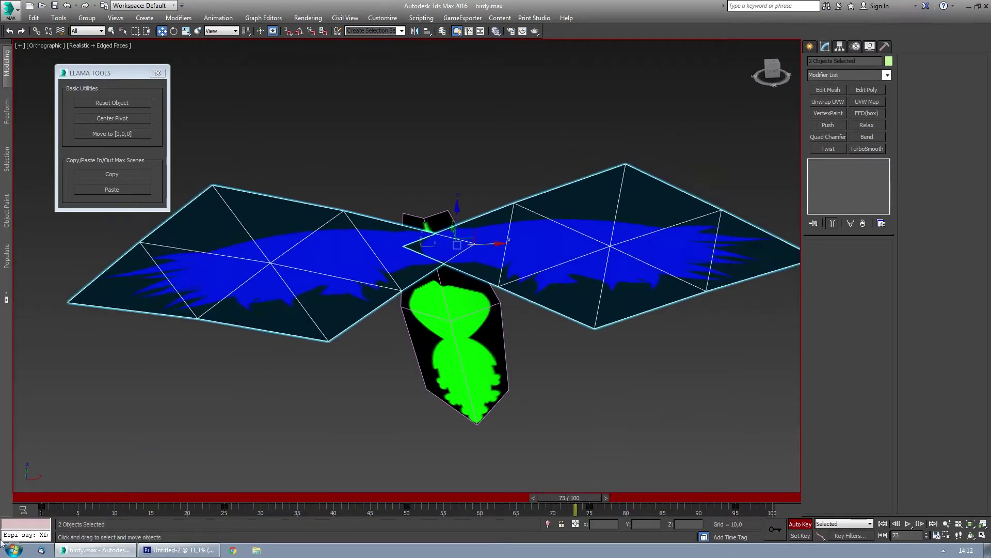
click(594, 207)
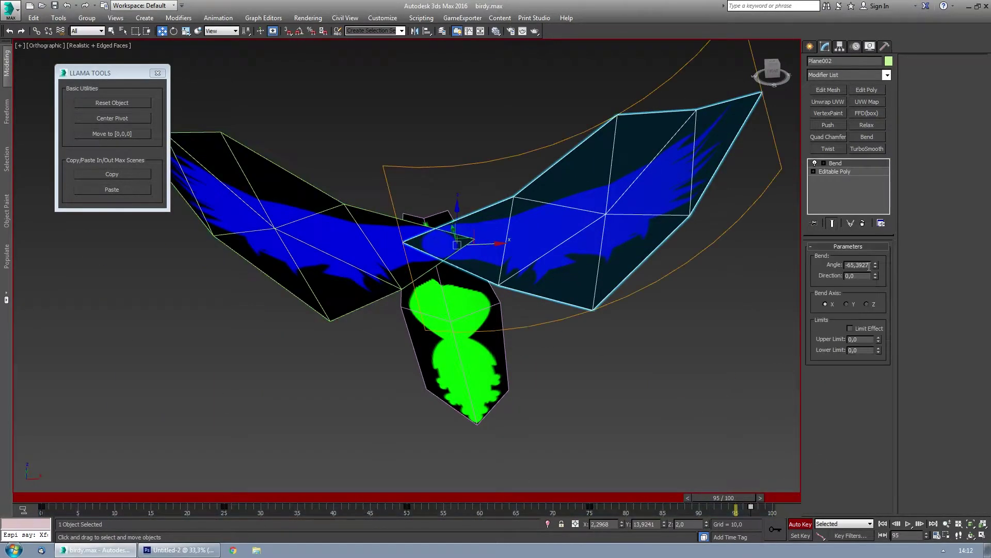
click(289, 237)
click(908, 524)
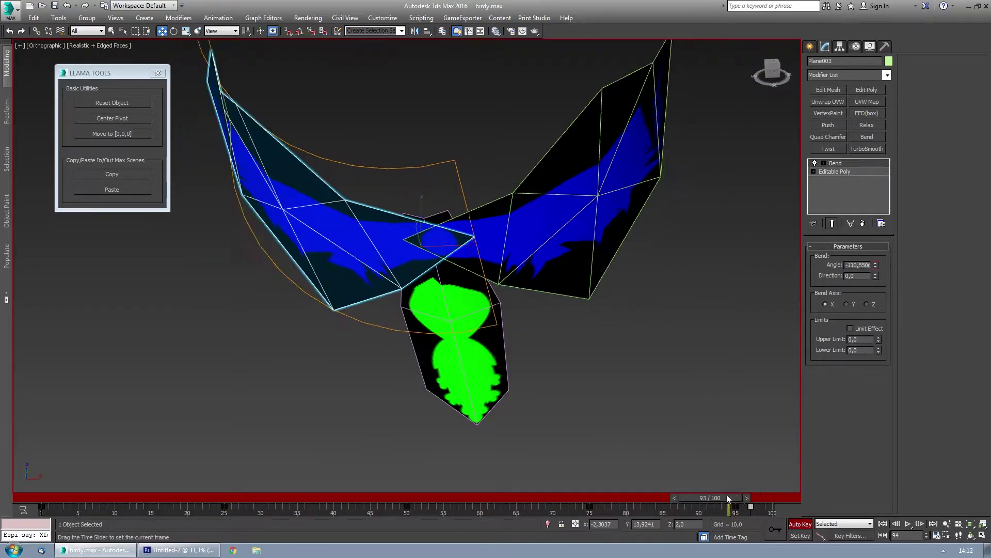
click(908, 524)
key(w)
ctrl+click(593, 247)
click(909, 523)
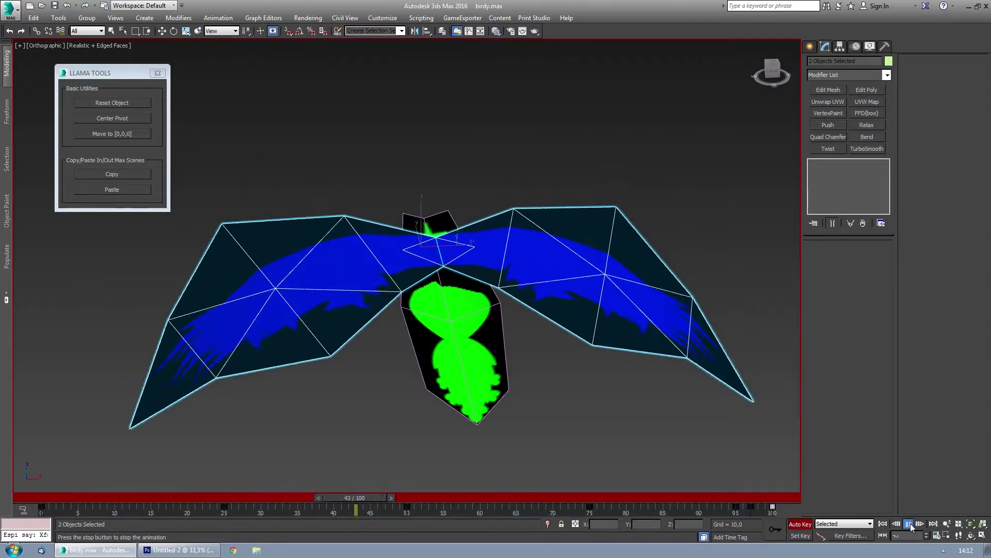
click(908, 524)
click(23, 509)
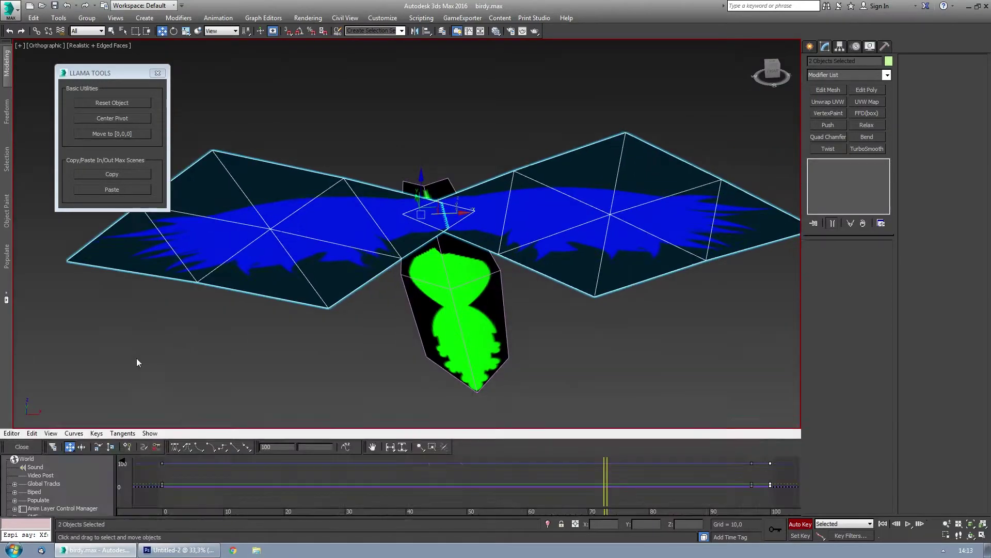
- Show both wings' Bend Angle curves, set their key tangents to smooth, then play the animation
double_click(283, 433)
click(109, 376)
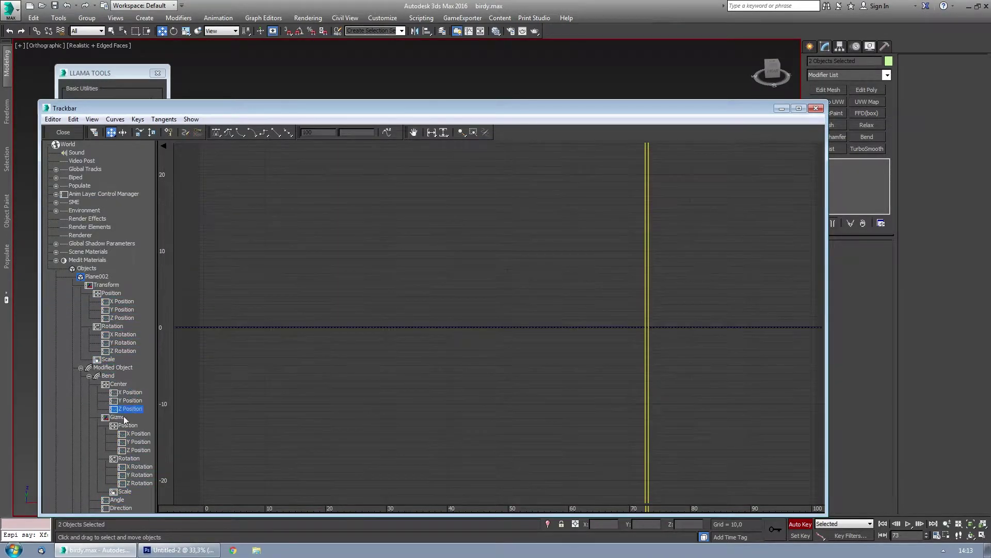
click(123, 498)
scroll(106, 362, down, 7)
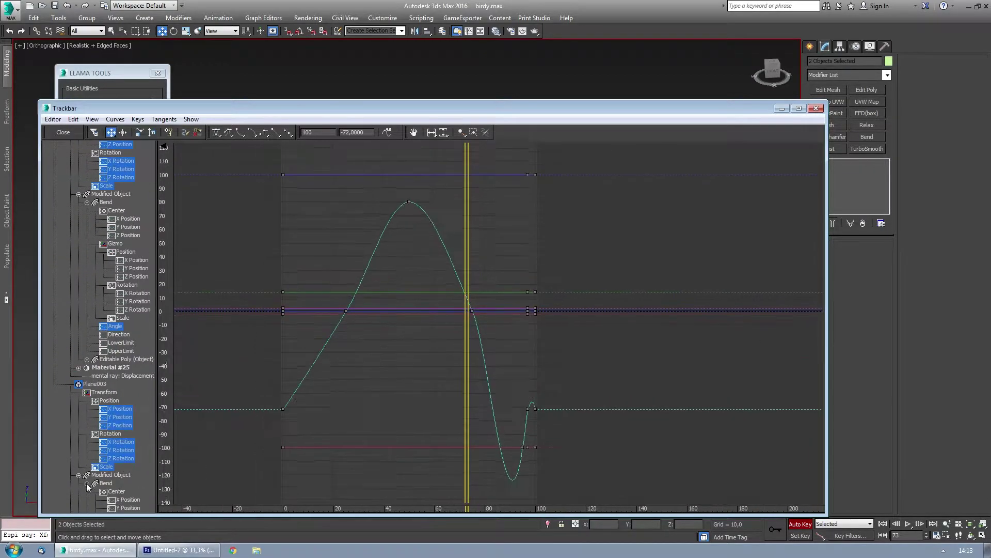
scroll(88, 487, down, 9)
click(100, 394)
click(110, 394)
scroll(114, 258, up, 2)
ctrl+click(115, 153)
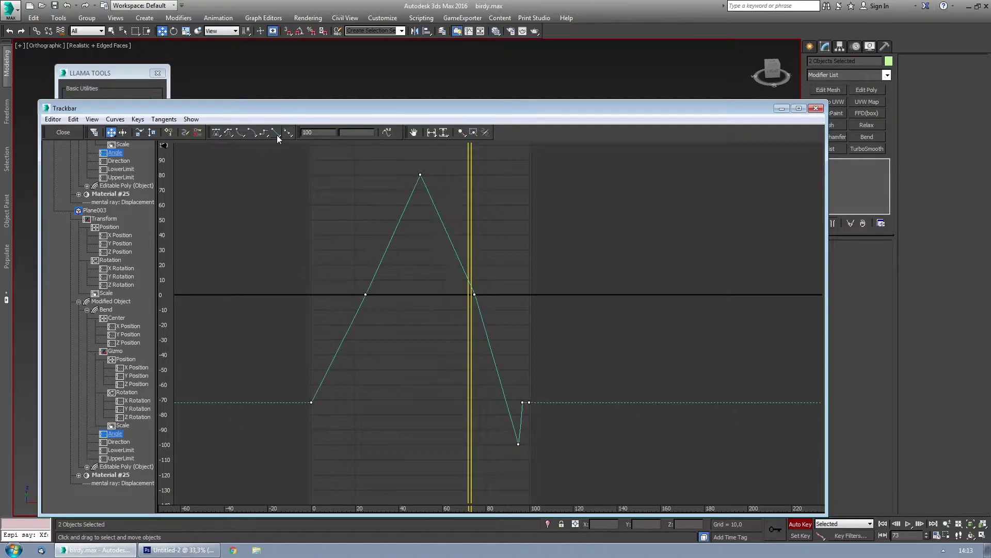
click(241, 132)
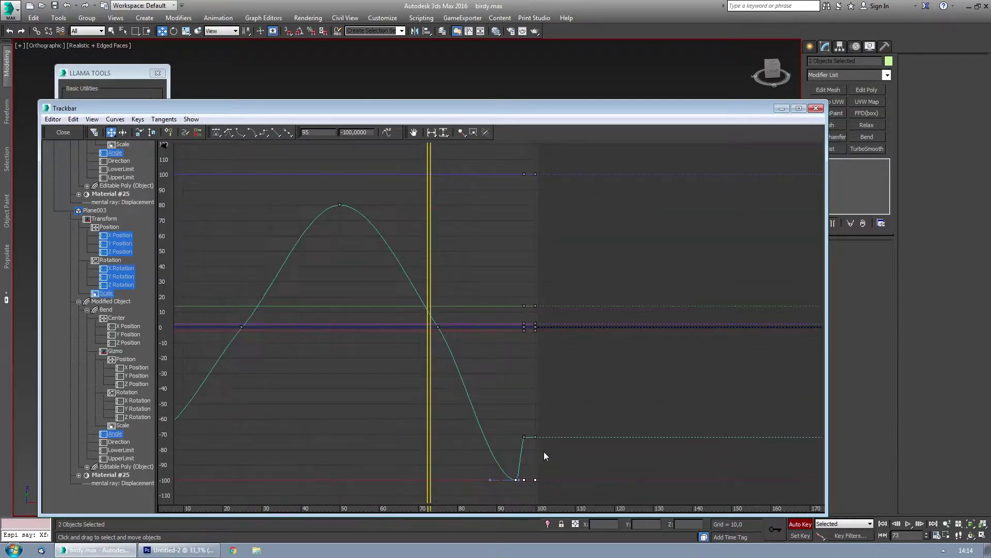
key(/)
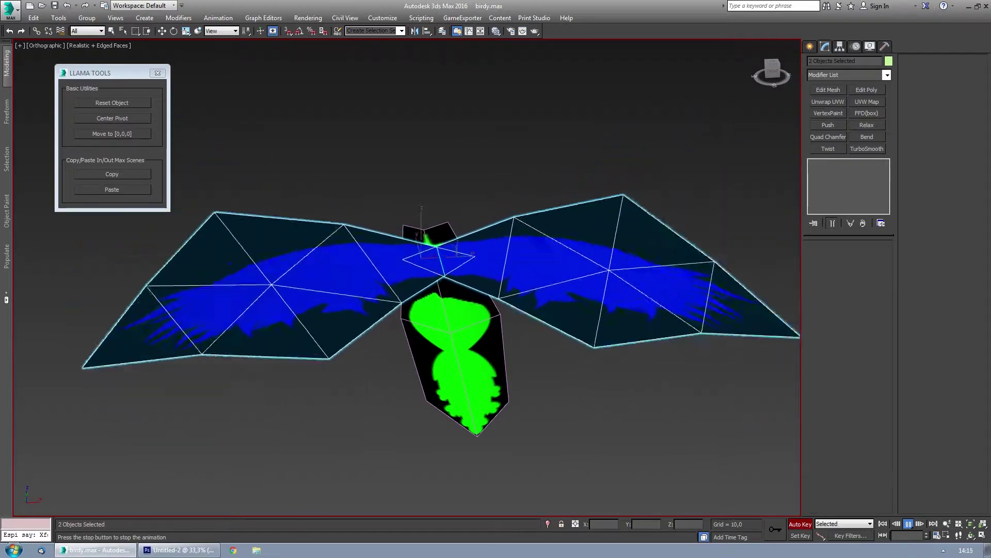
- Stop playback, orbit around the bird, and inspect Plane003 and Plane002 with angle snap on
key(/)
alt+middle_drag(615, 449, 585, 453)
key(/)
click(345, 288)
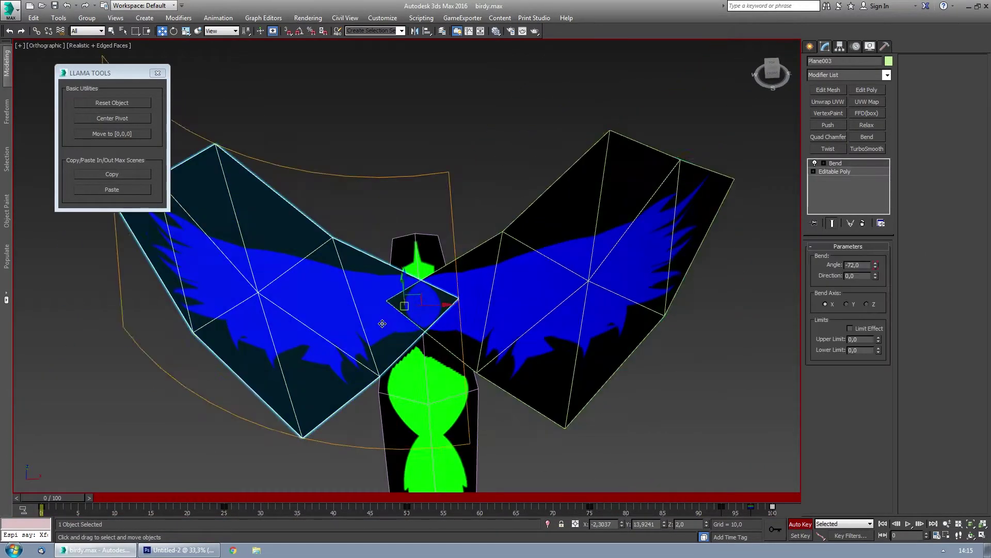
key(a)
key(Home)
key(e)
drag(407, 243, 391, 262)
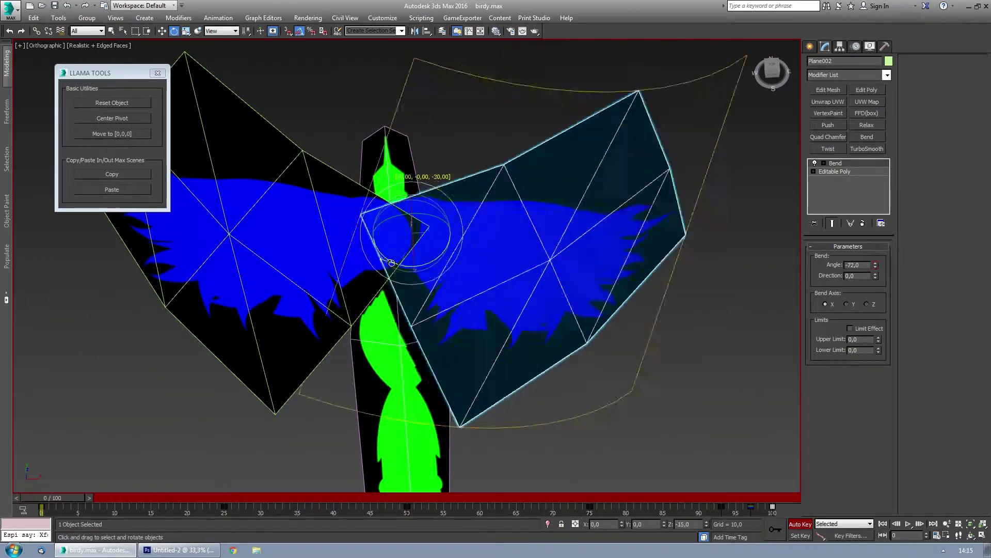
alt+middle_drag(391, 263, 328, 347)
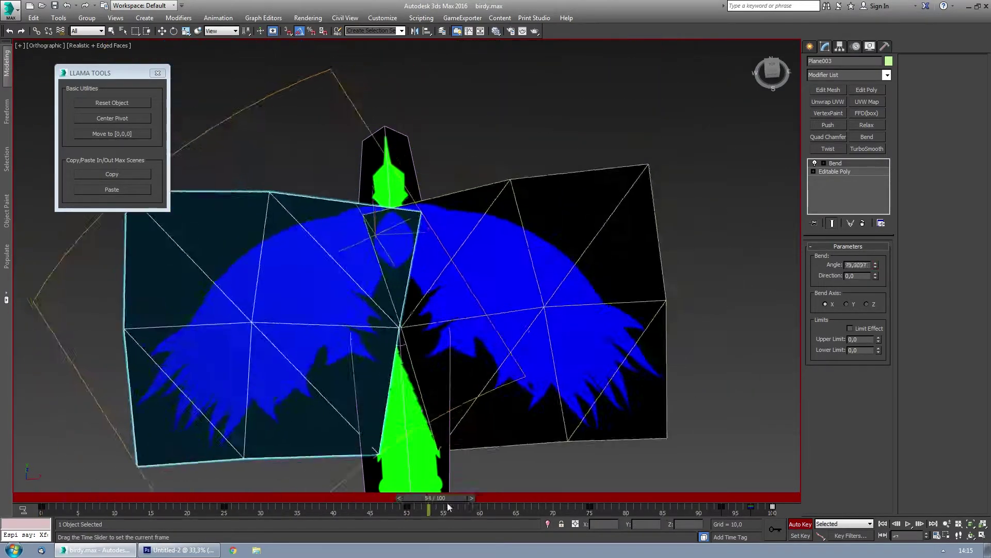
click(909, 524)
key(End)
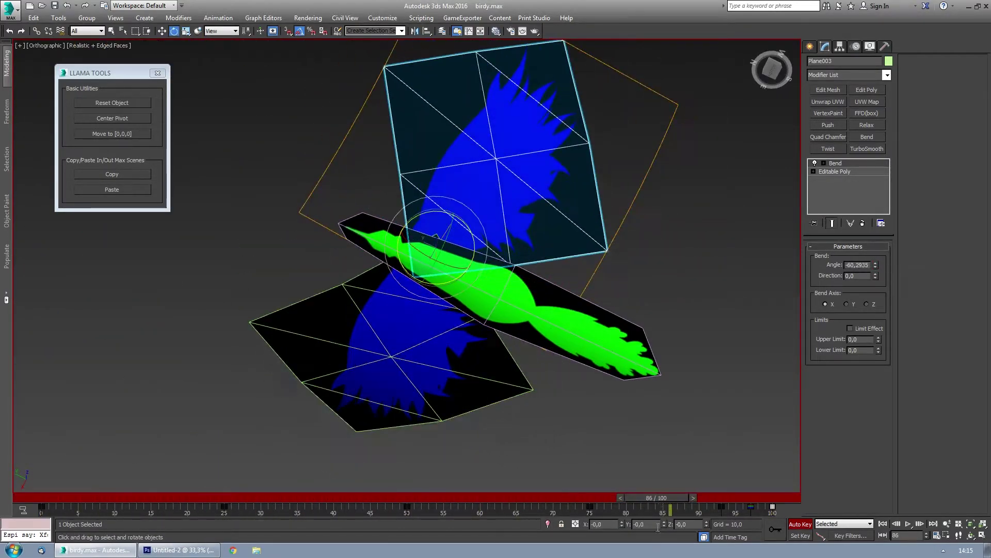
- Play the flap with Plane002 selected, stop near frame 76, then replay near frame 100 with Plane003
click(330, 330)
click(901, 524)
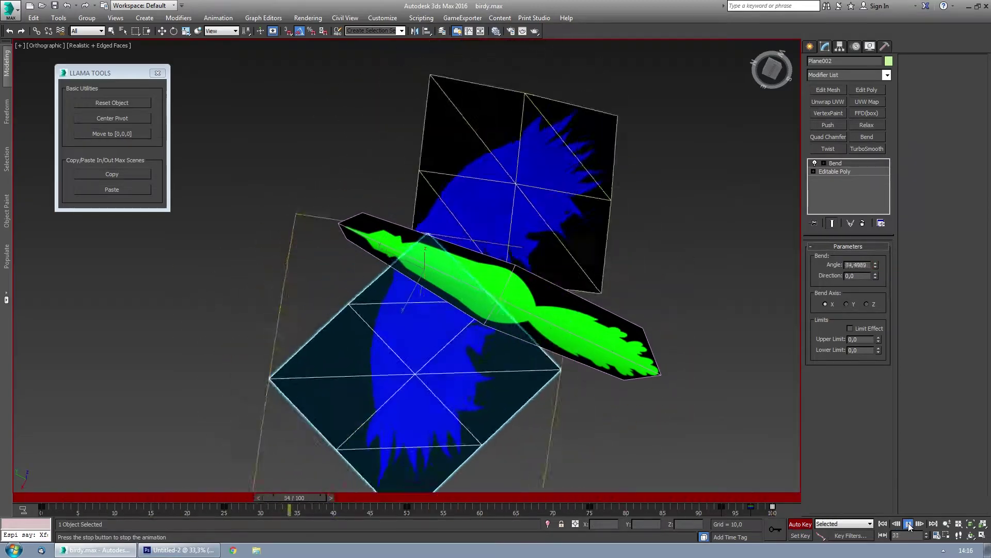
click(594, 506)
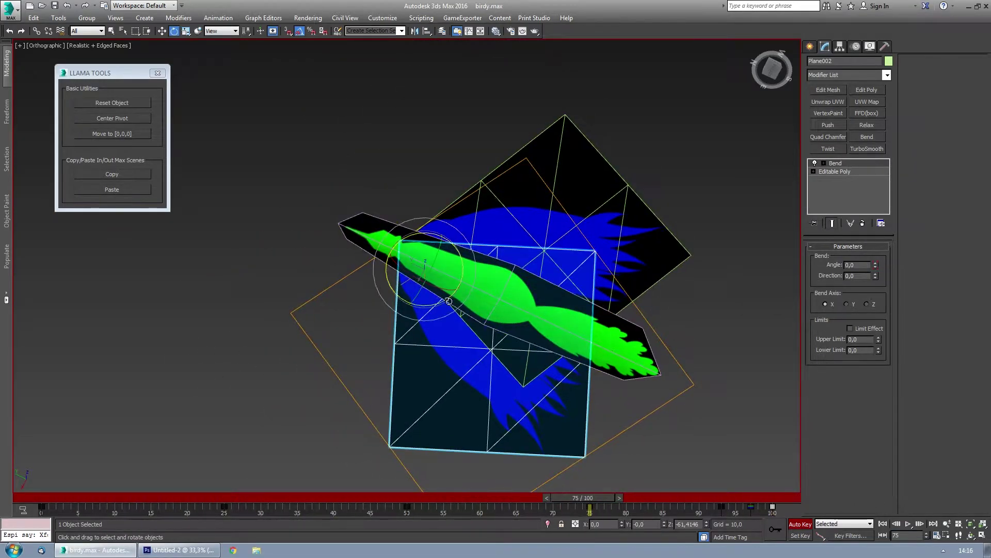
key(End)
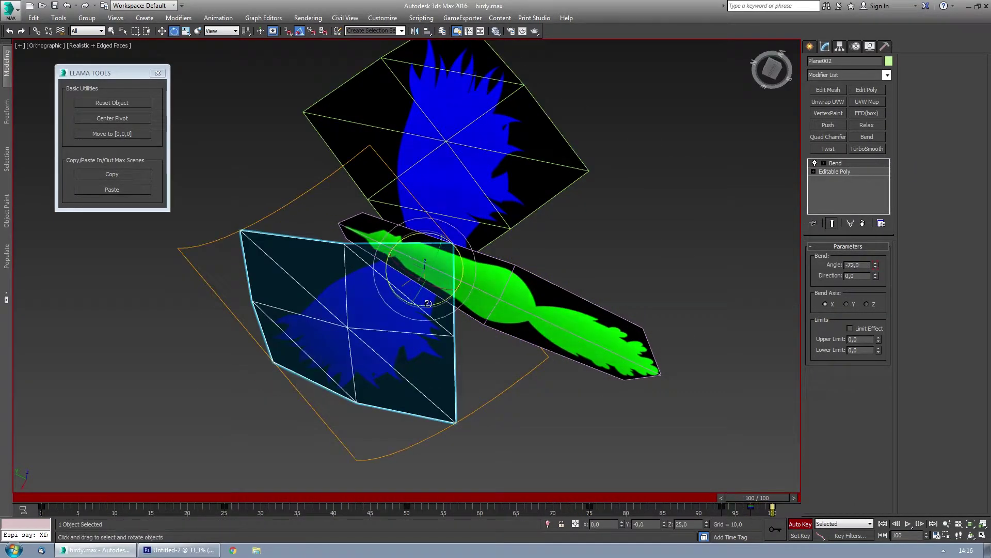
key(comma)
key(comma)
key(comma)
click(462, 284)
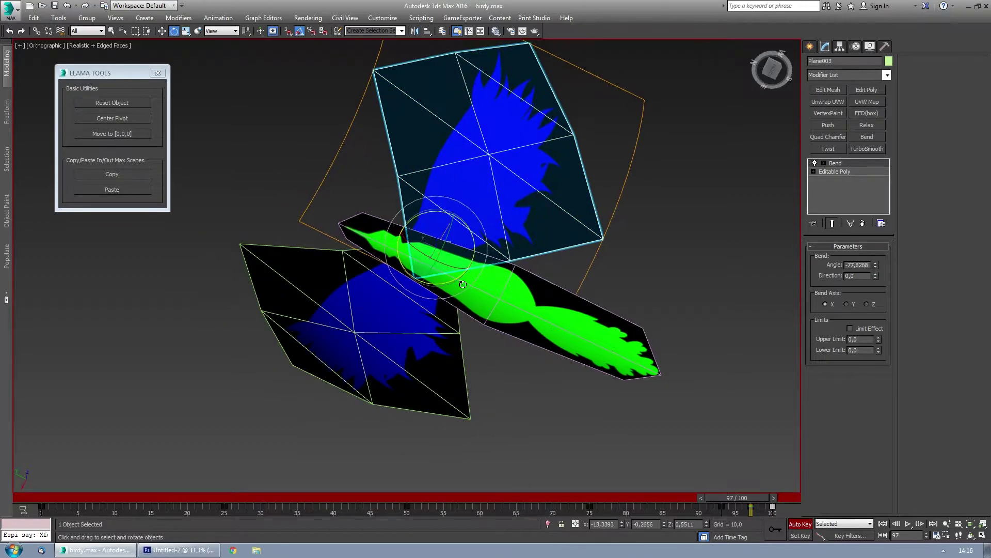
click(908, 524)
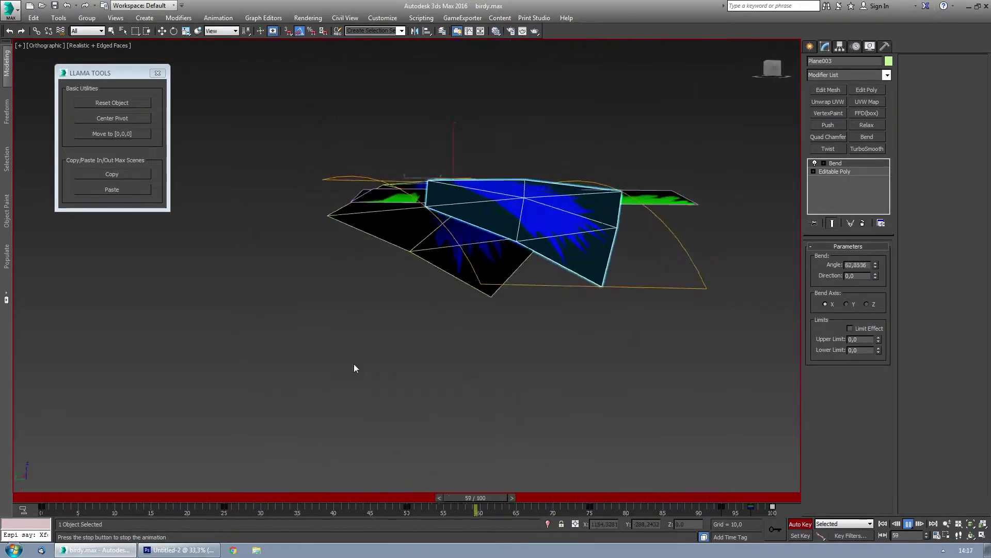
- Orbit to look down on the bird, scrub to frame 50, replay, and select Plane003
alt+middle_drag(354, 364, 435, 355)
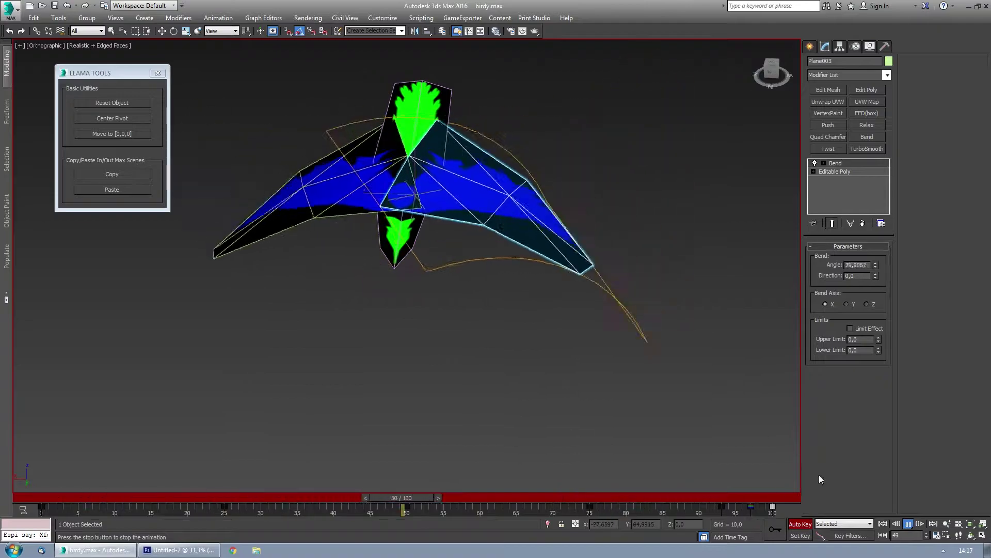
key(Home)
key(e)
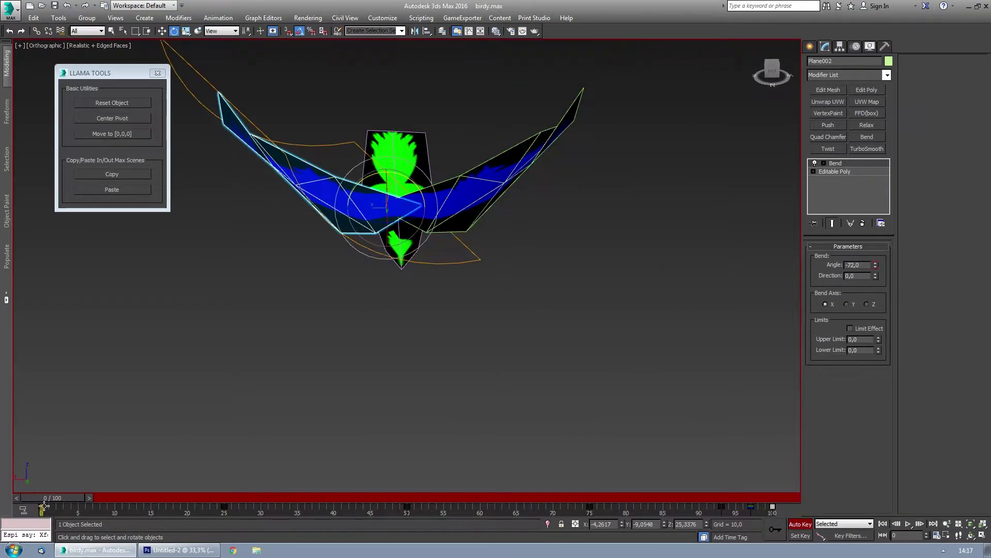
mouse_move(44, 505)
mouse_down()
mouse_move(402, 497)
mouse_move(752, 510)
mouse_up()
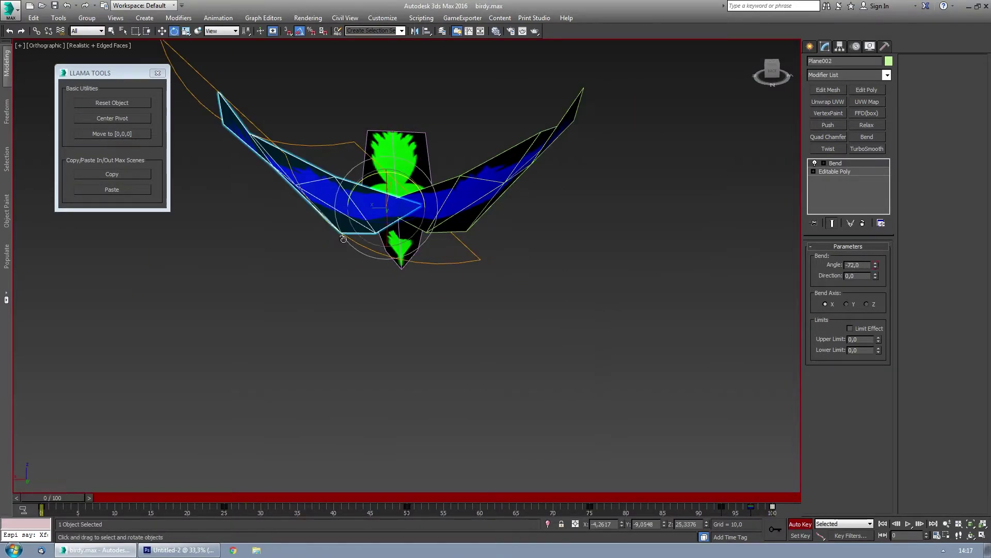
click(908, 523)
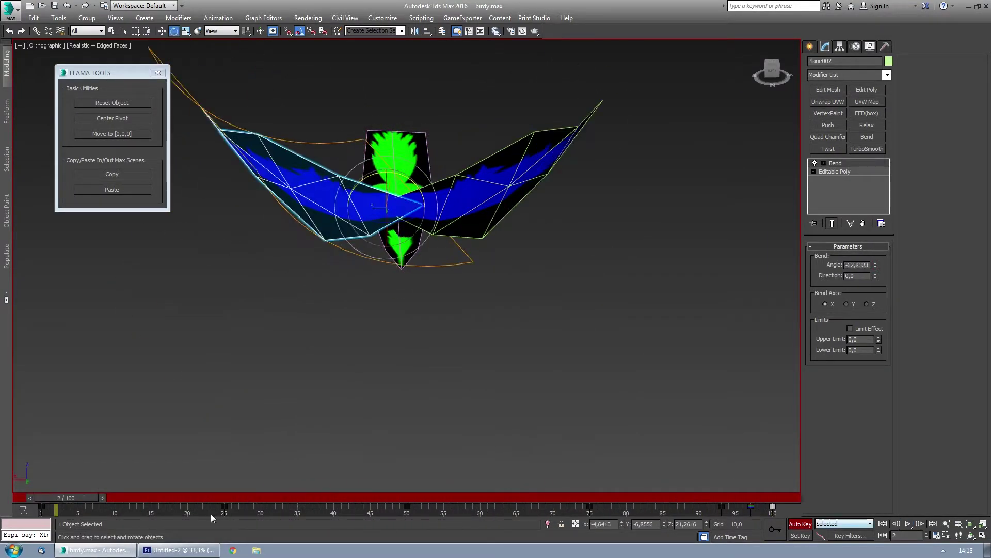
key(e)
click(424, 191)
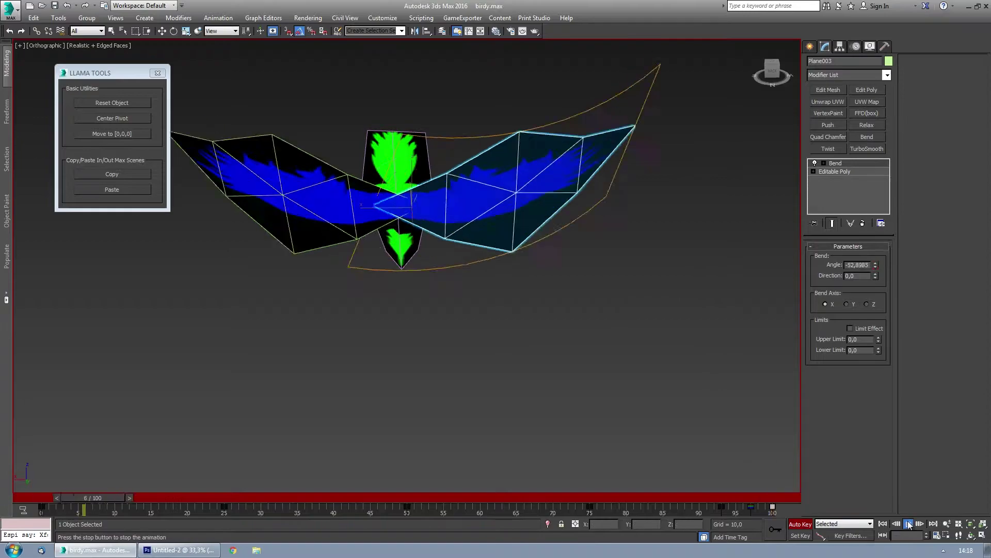
click(23, 509)
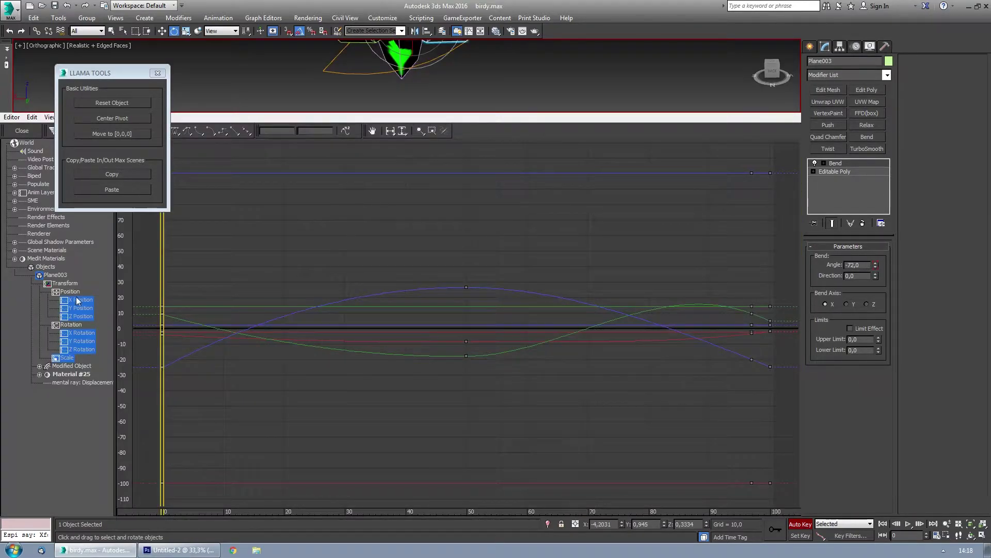
- Select both wings, display their Y Rotation tracks, and preview the flap
drag(105, 76, 200, 71)
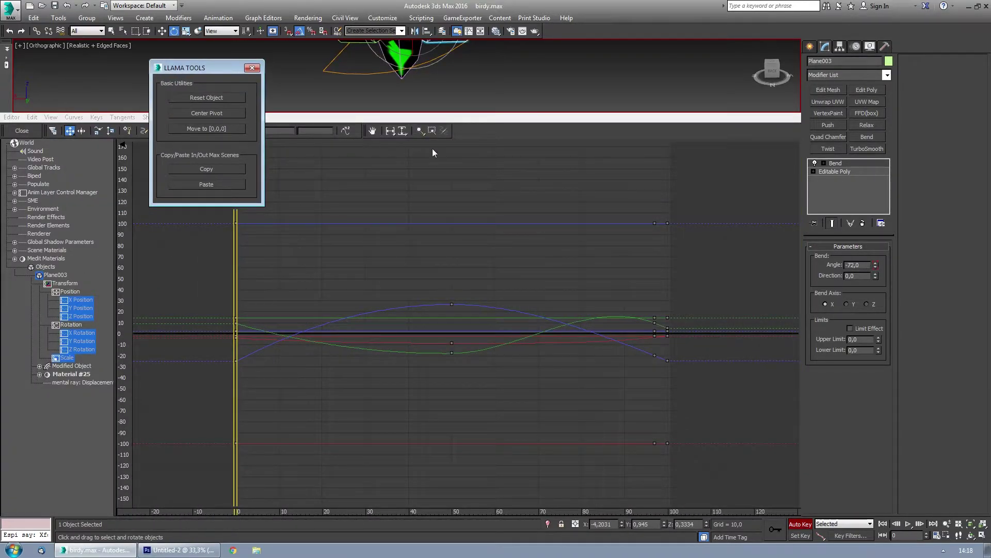
key(ctrl+a)
click(81, 341)
ctrl+drag(83, 448, 83, 464)
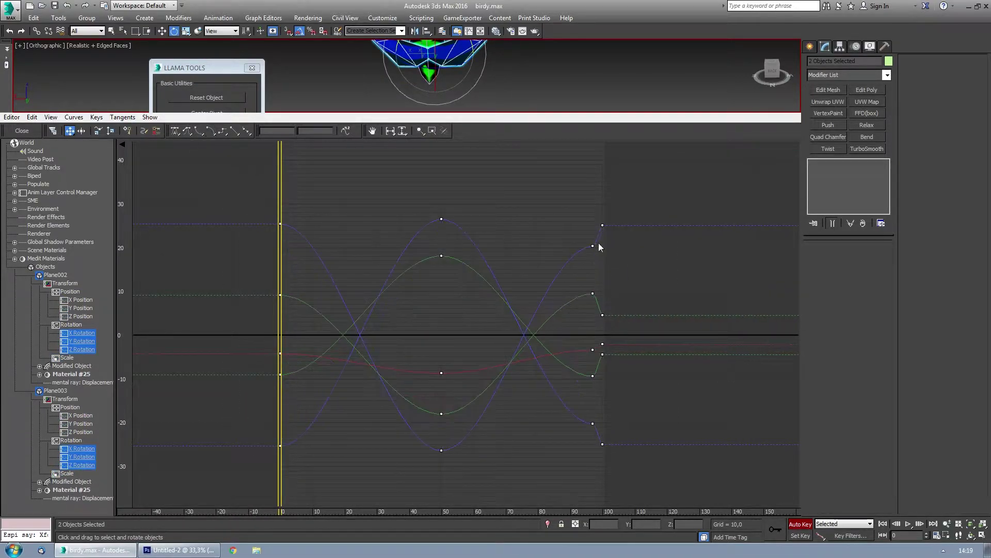
scroll(599, 247, up, 2)
key(alt+w)
key(slash)
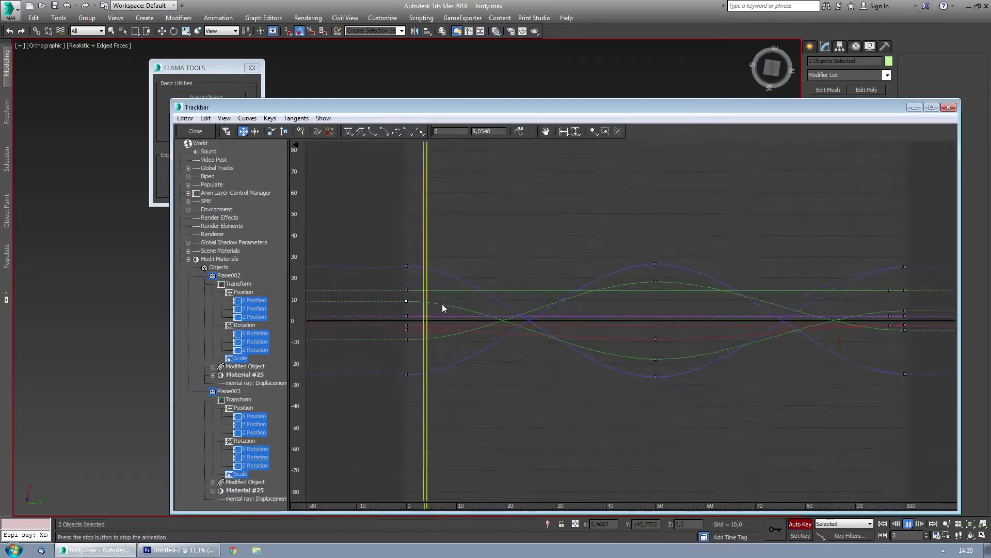
- Drag the frame-0 Y Rotation keys to about 4.5 and -4.5, then close the editor
click(255, 341)
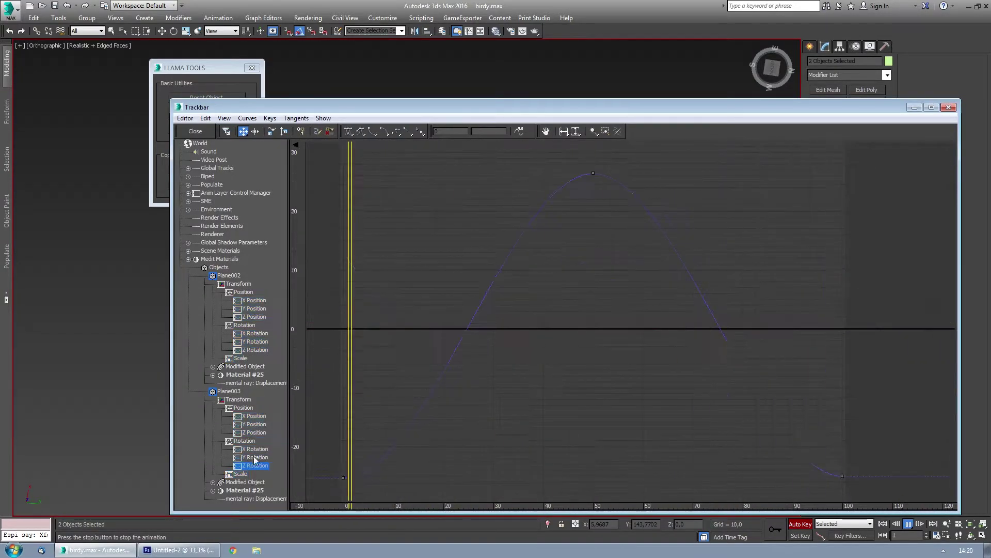
ctrl+click(255, 457)
drag(362, 232, 361, 271)
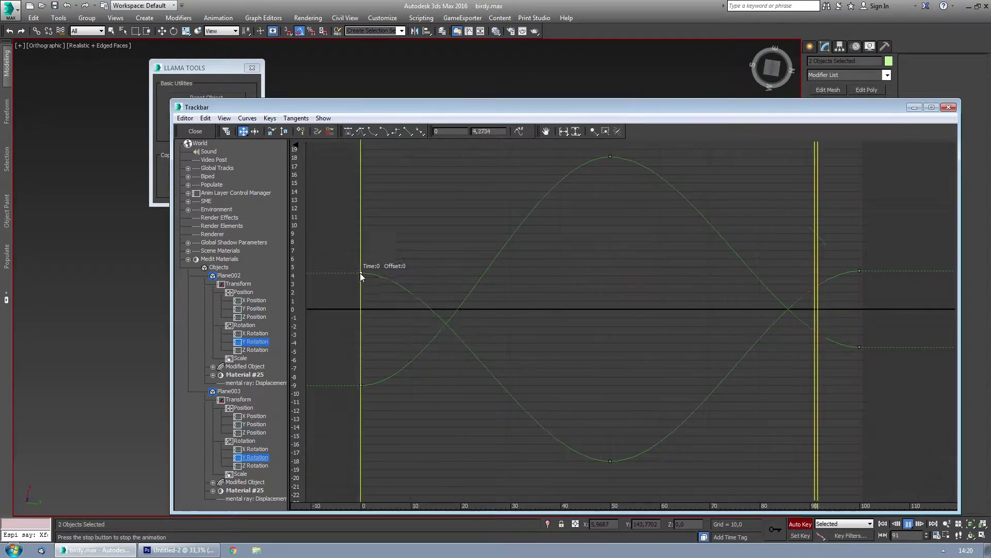
drag(360, 385, 361, 347)
double_click(438, 109)
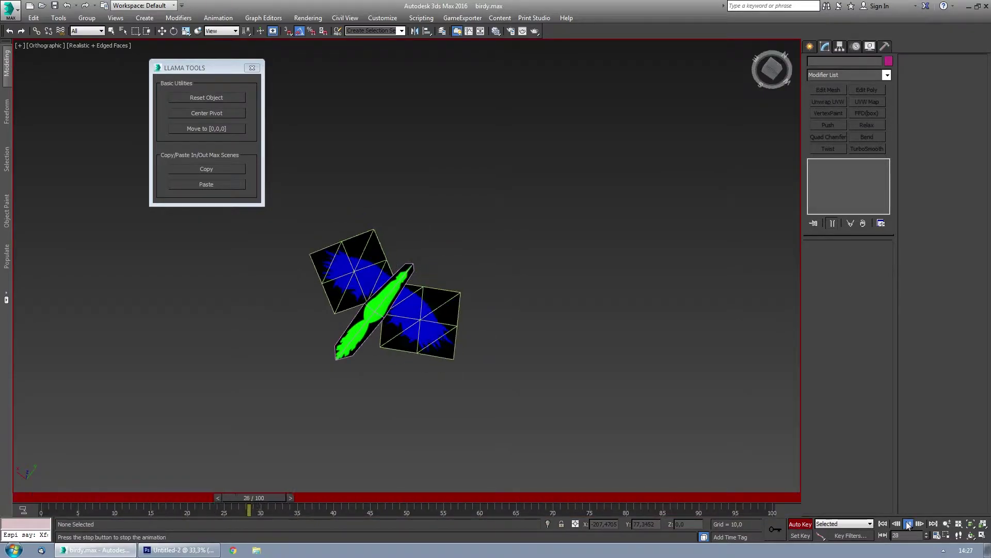
- Stop playback at frame 10 and select the body and both wing planes for baking
click(908, 525)
click(109, 505)
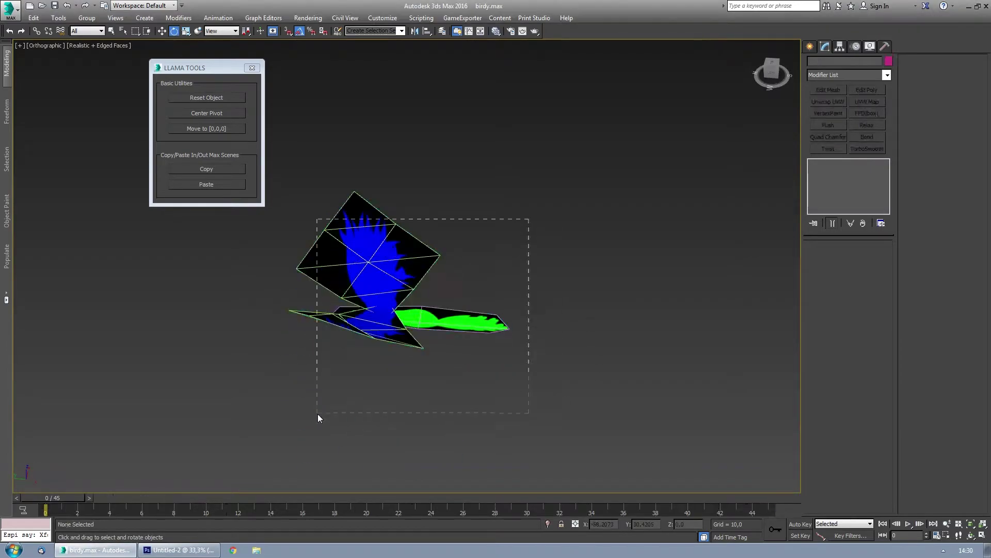
key(ctrl+z)
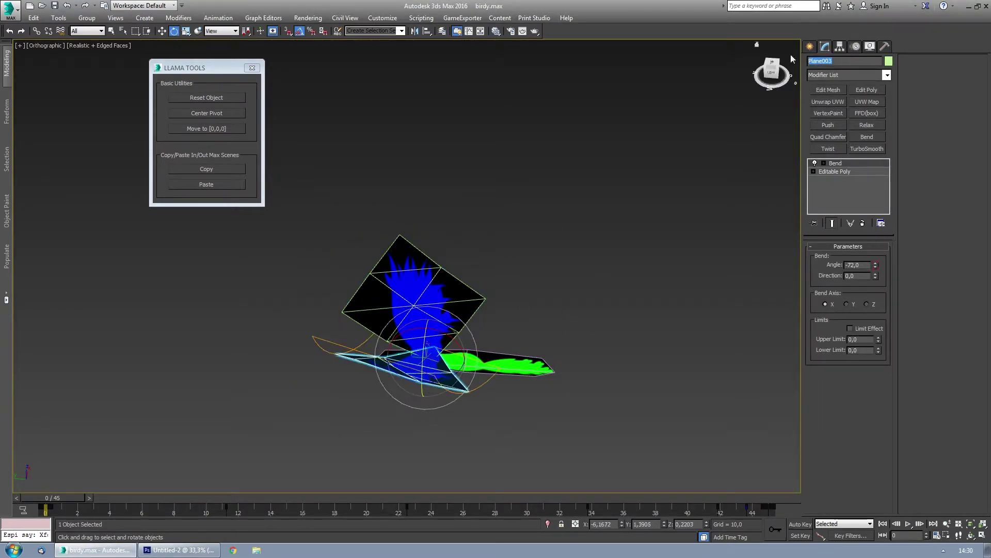
key(ctrl+a)
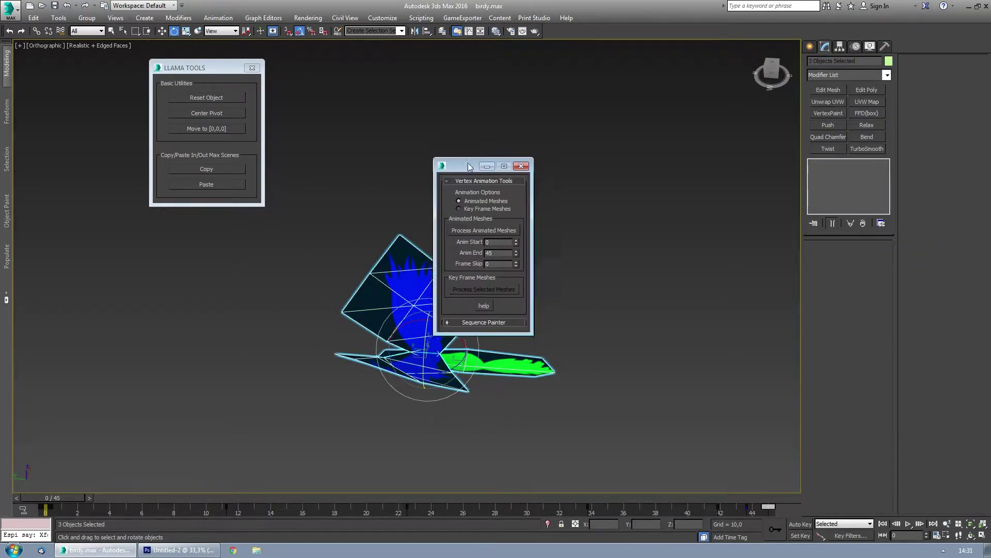
- Bake the animated meshes, save the EXR as VA_BigBird_a, then browse to the 2016 folder
drag(484, 160, 124, 231)
click(128, 295)
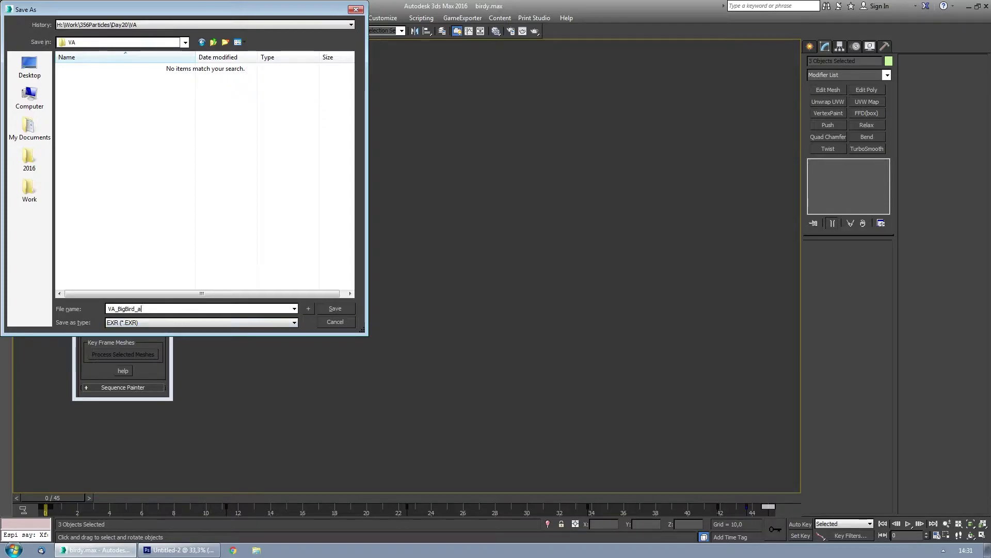
click(335, 308)
click(178, 550)
key(ctrl+shift+s)
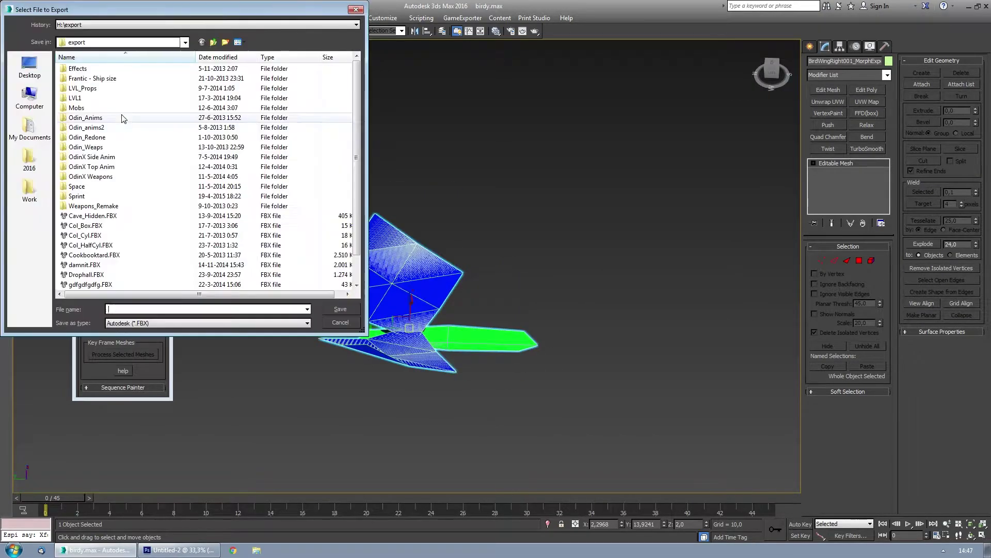
click(80, 70)
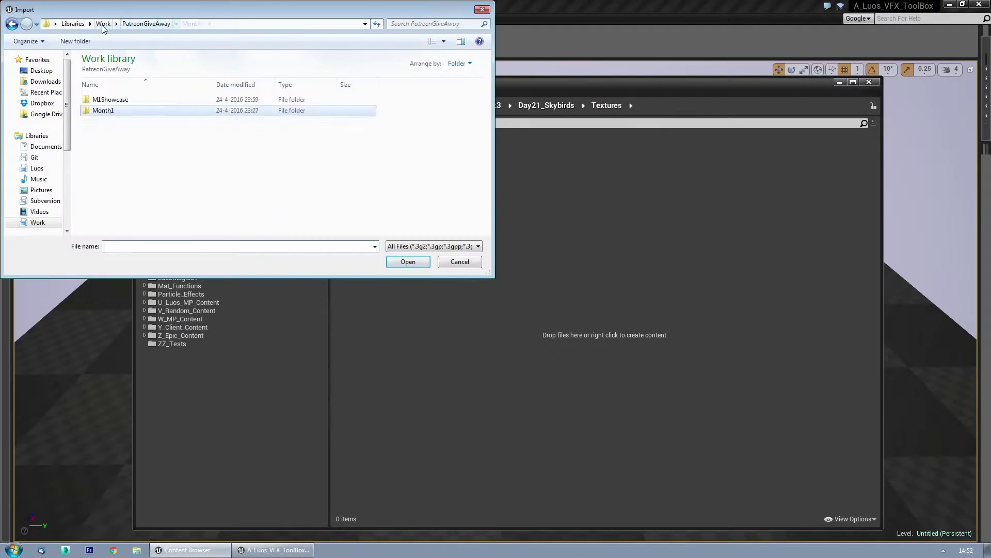
- Move the import window aside and add a new material asset named M_Skybird_Big_01
mouse_move(186, 10)
mouse_down()
mouse_move(628, 456)
mouse_move(185, 24)
mouse_up()
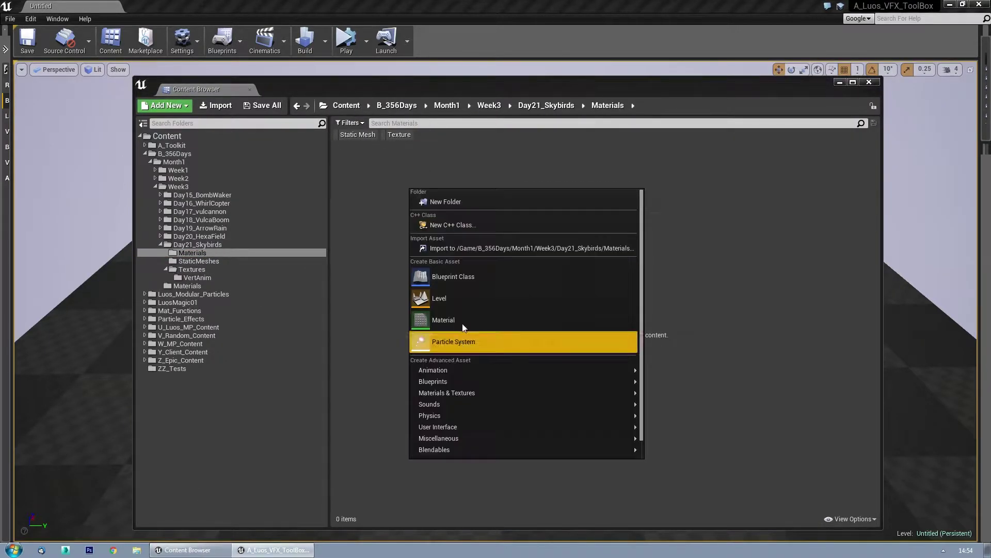
click(463, 324)
text(M)
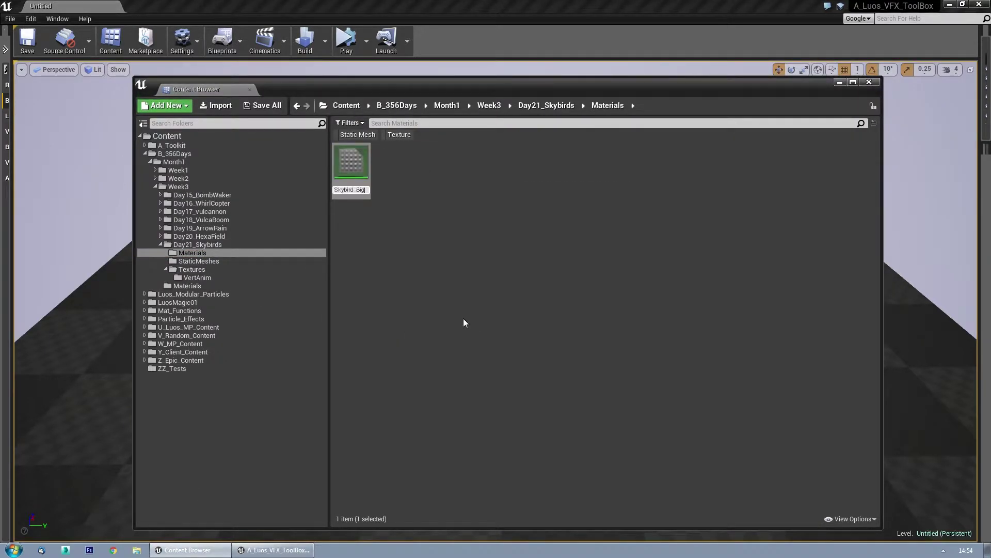
text(_01)
key(Return)
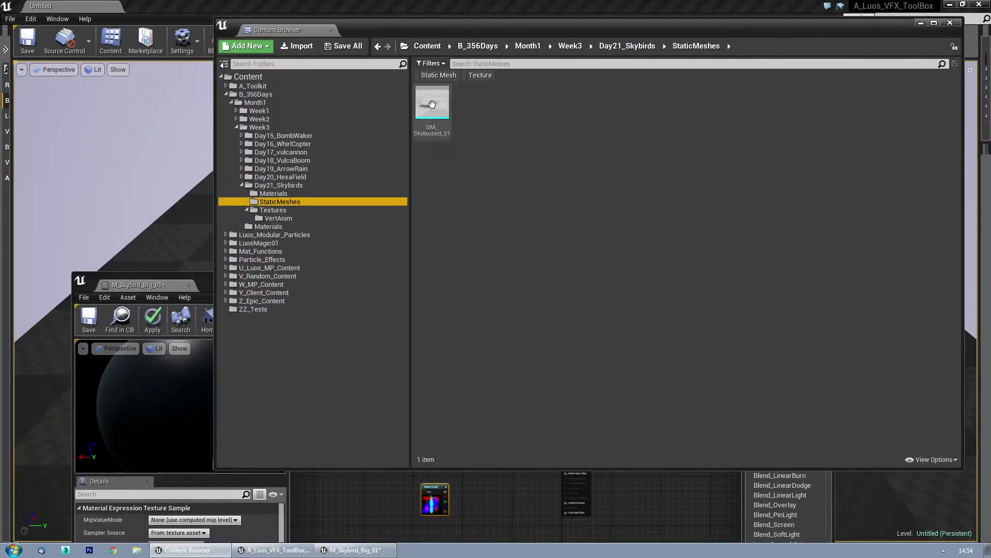
- Add a Vertex Color node and multiply the texture's green channel into Opacity Mask
drag(432, 105, 153, 181)
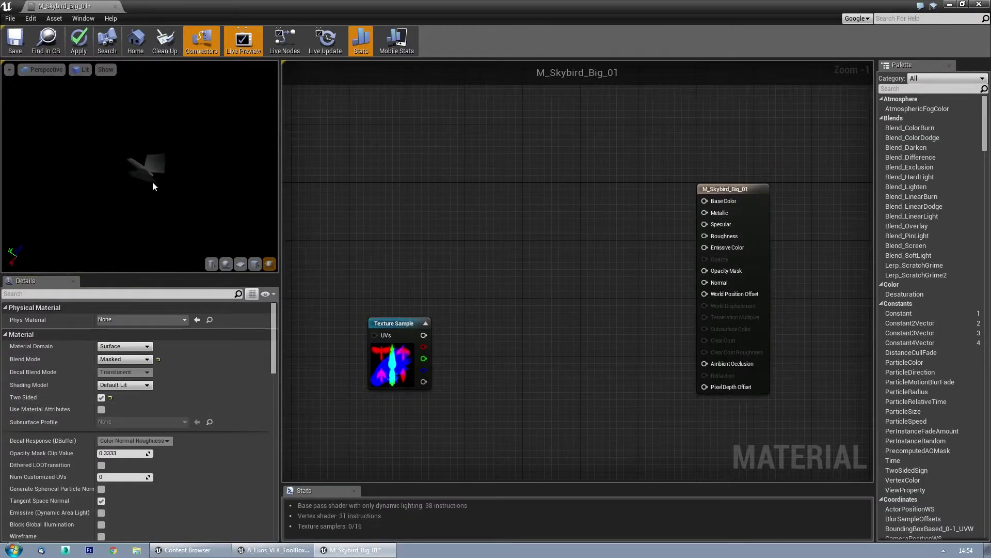
scroll(441, 280, up, 1)
right_click(473, 270)
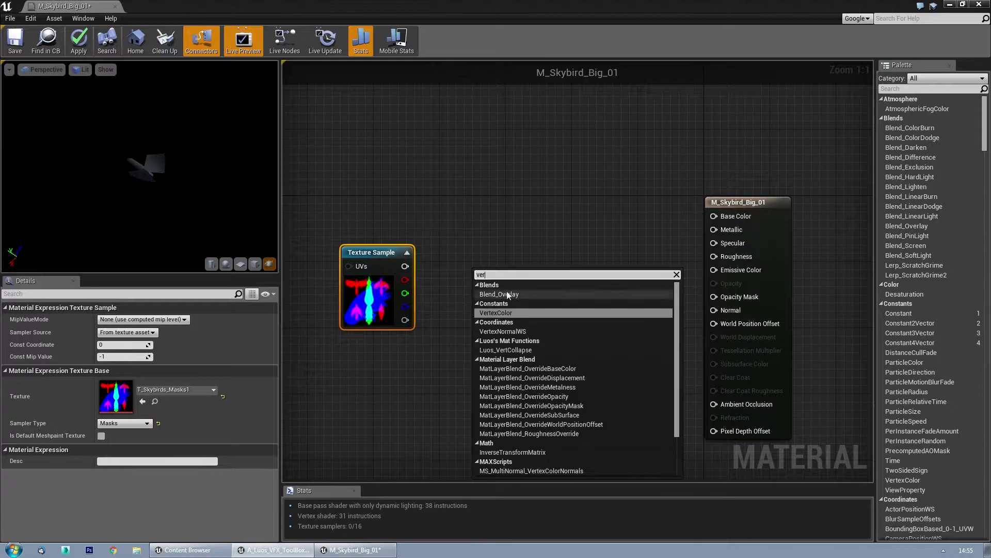
text(vertex)
key(Return)
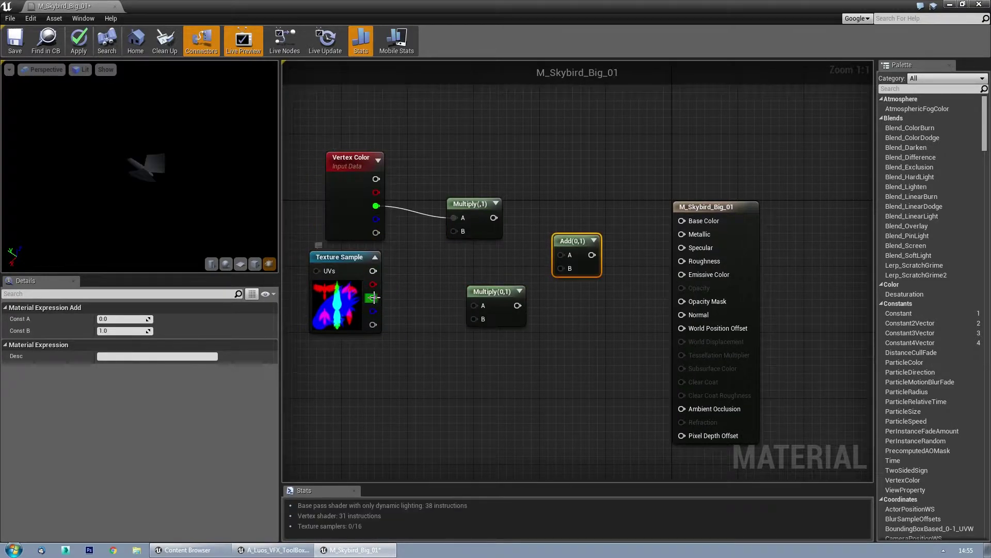
drag(374, 298, 453, 231)
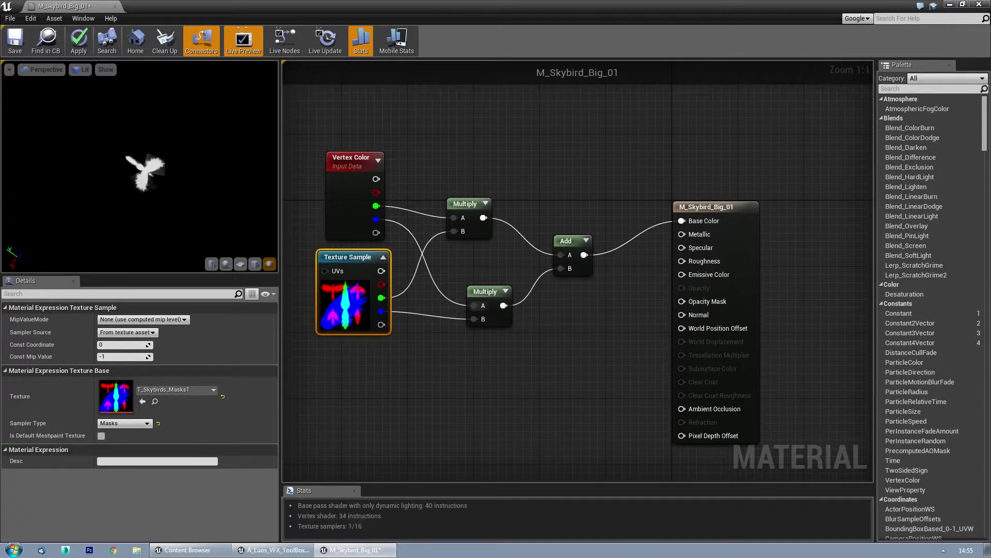
drag(552, 225, 650, 271)
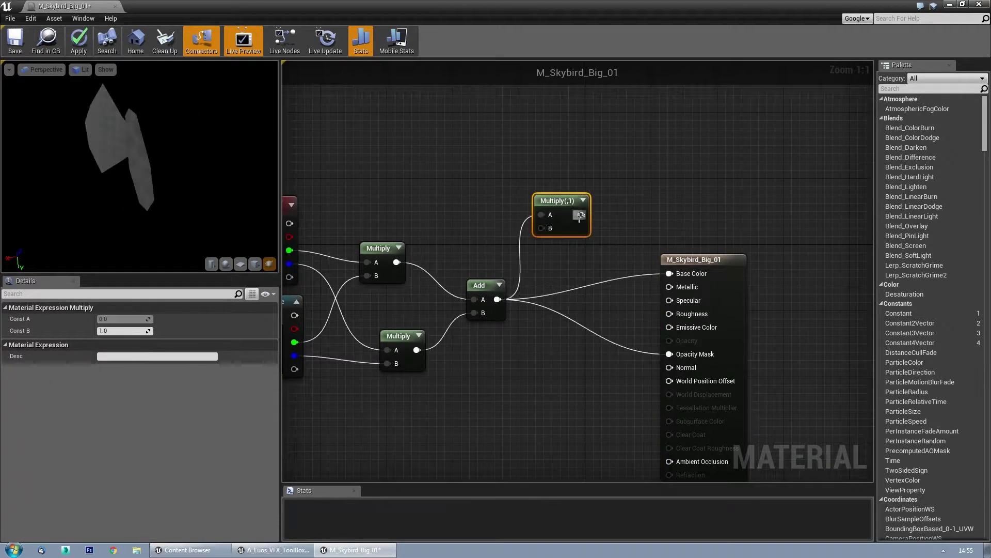
- Add a 0.2 constant to the Base Color Multiply and a time sine driving Morph Animation
text(0.2)
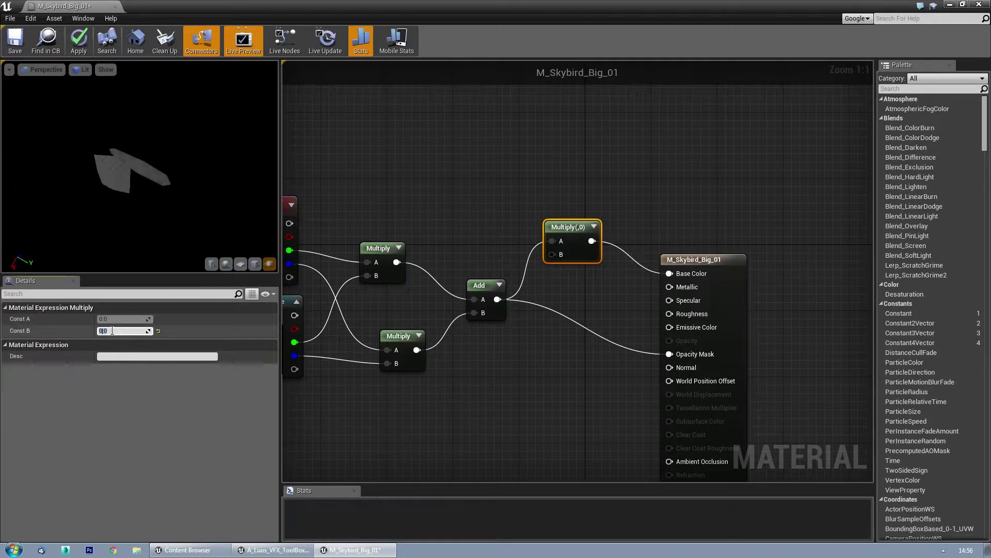
click(602, 215)
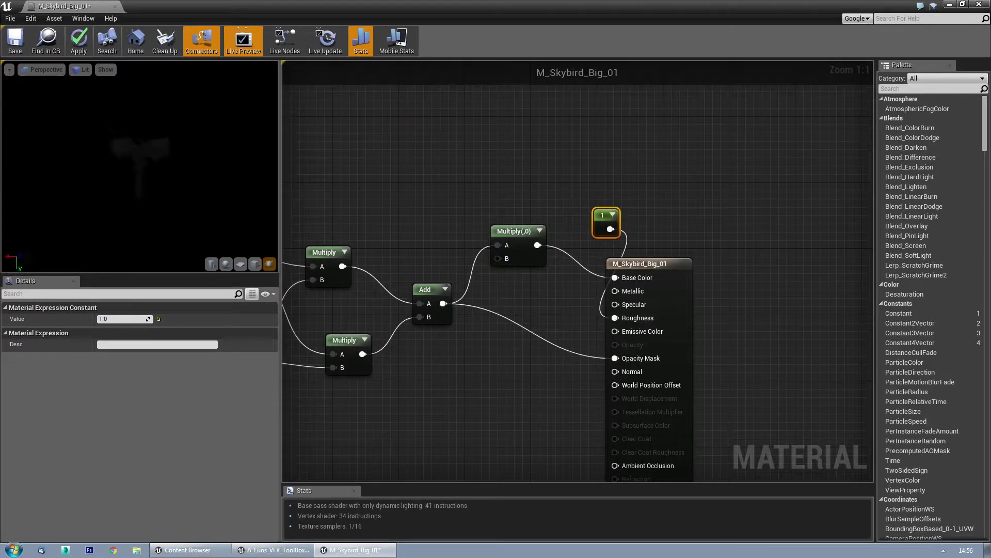
click(516, 231)
drag(119, 331, 116, 332)
right_drag(347, 340, 501, 276)
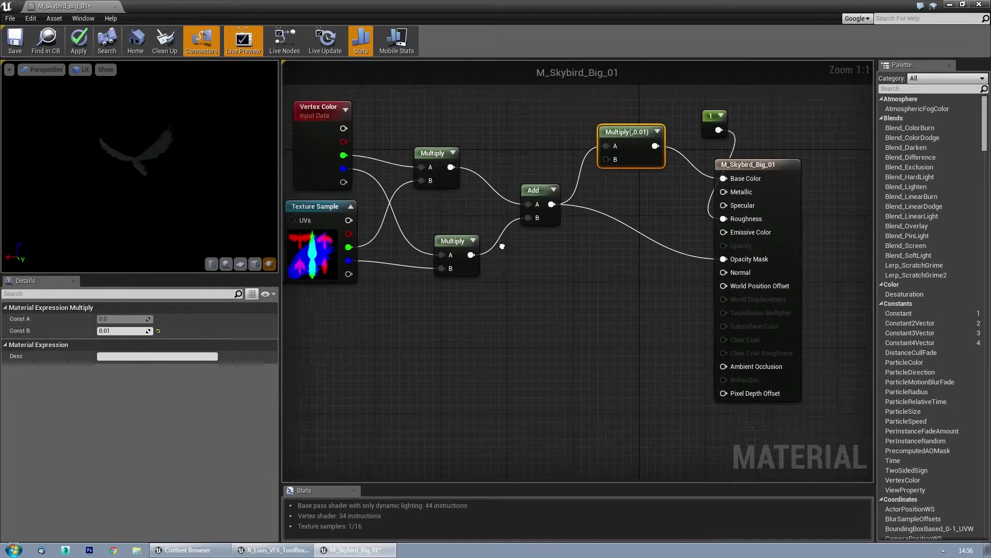
drag(501, 274, 476, 275)
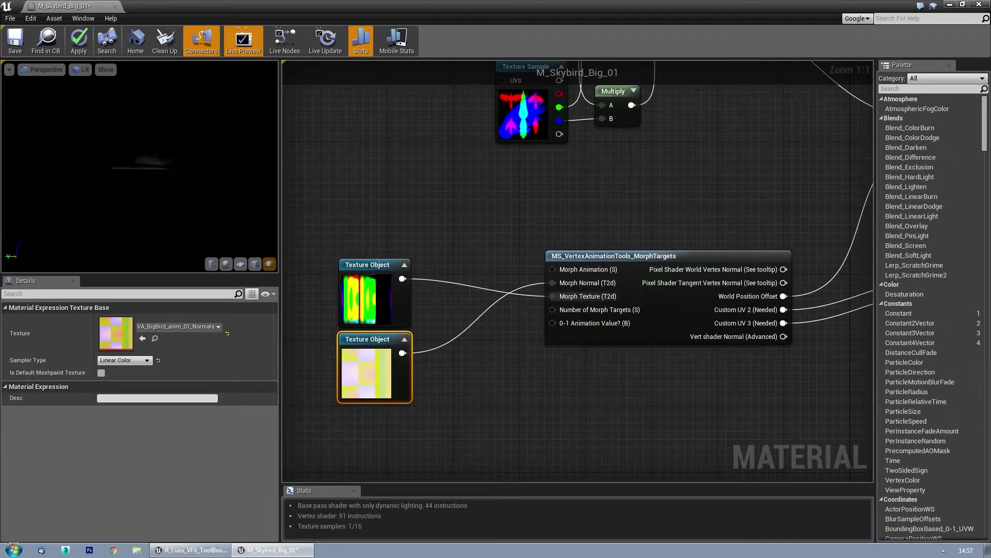
click(379, 320)
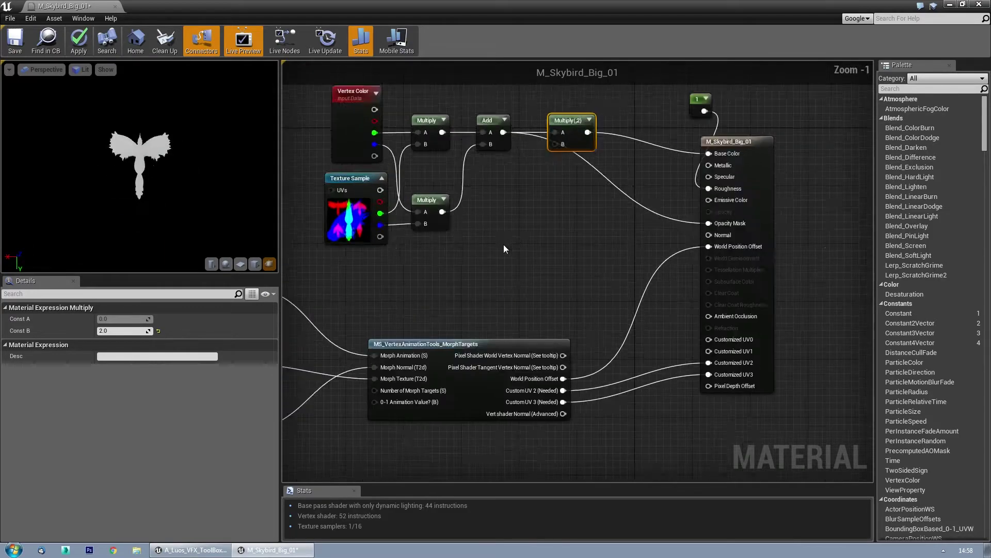
text(0.01)
key(Return)
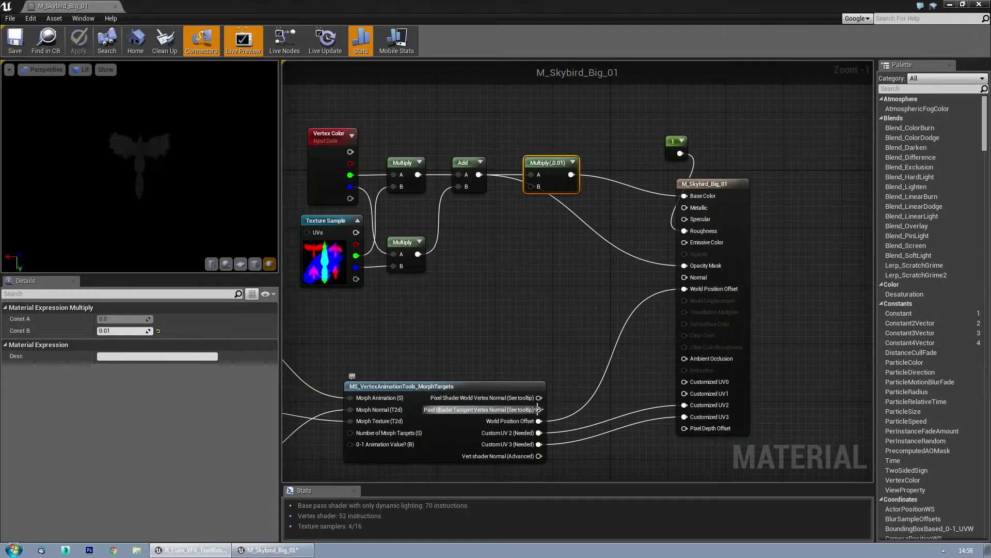
- Connect the tangent vertex normal output to Normal, then apply and save the material
drag(539, 410, 683, 275)
click(14, 41)
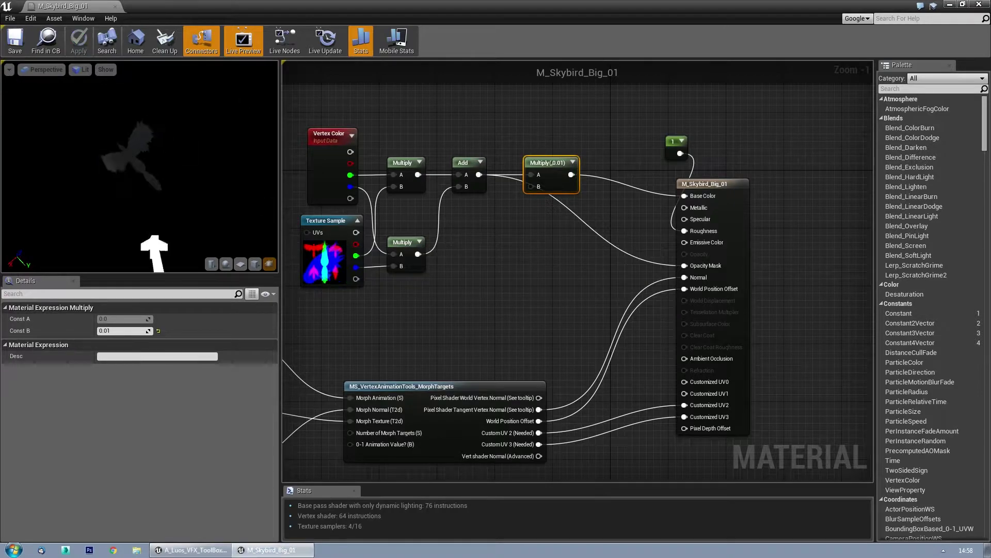
click(398, 349)
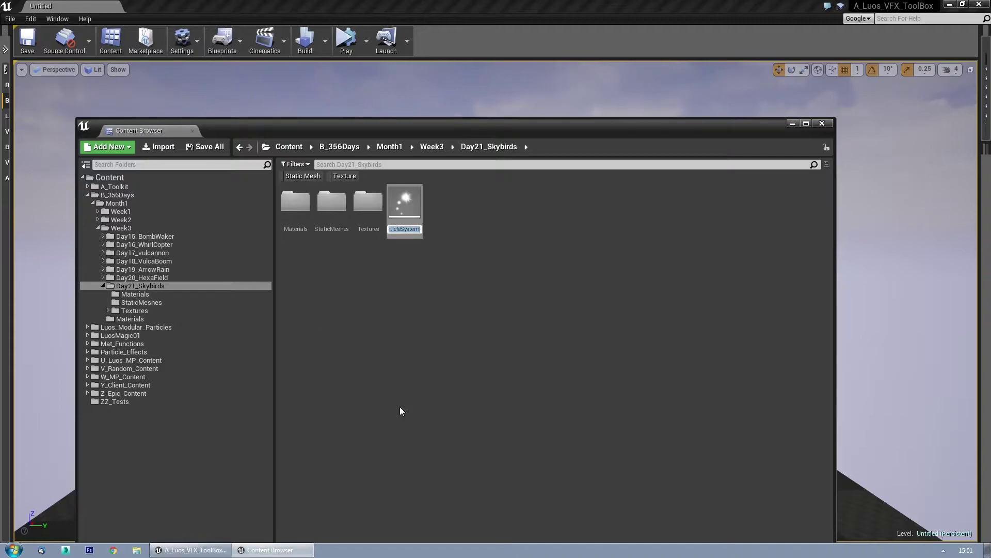
- Open the new Par_Skybirds_01 particle system and set Sub UV interpolation to Linear Blend
key(Return)
right_click(400, 408)
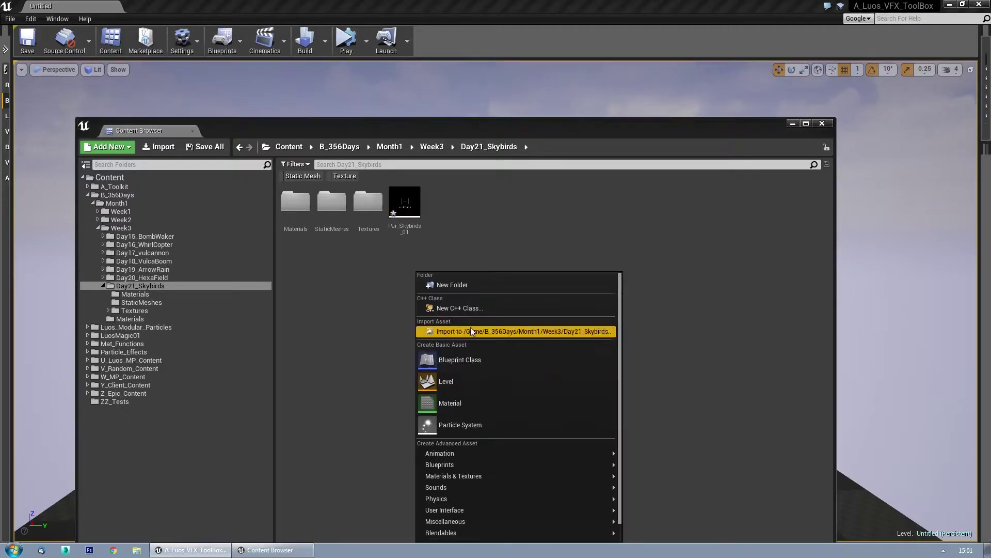
click(462, 283)
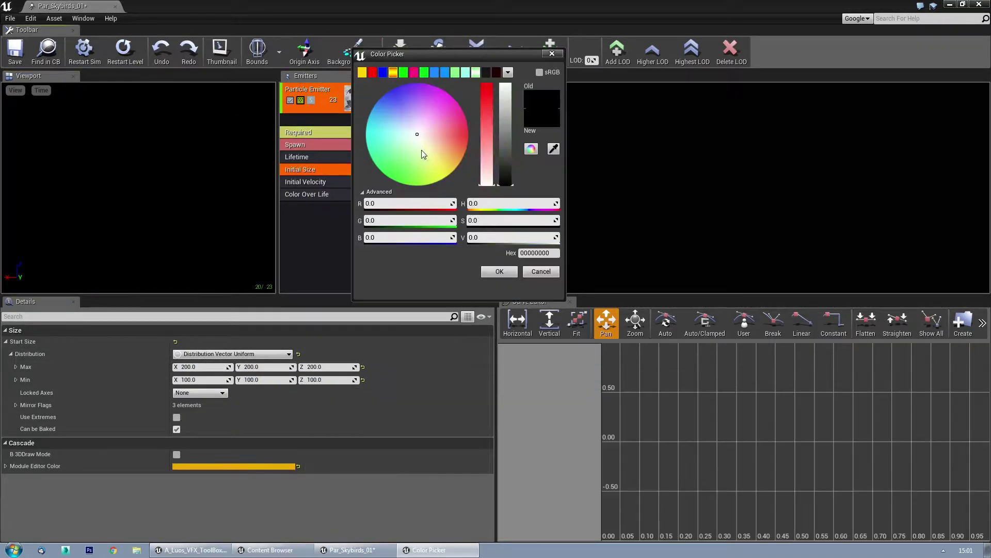
scroll(230, 512, down, 2)
click(200, 454)
click(207, 472)
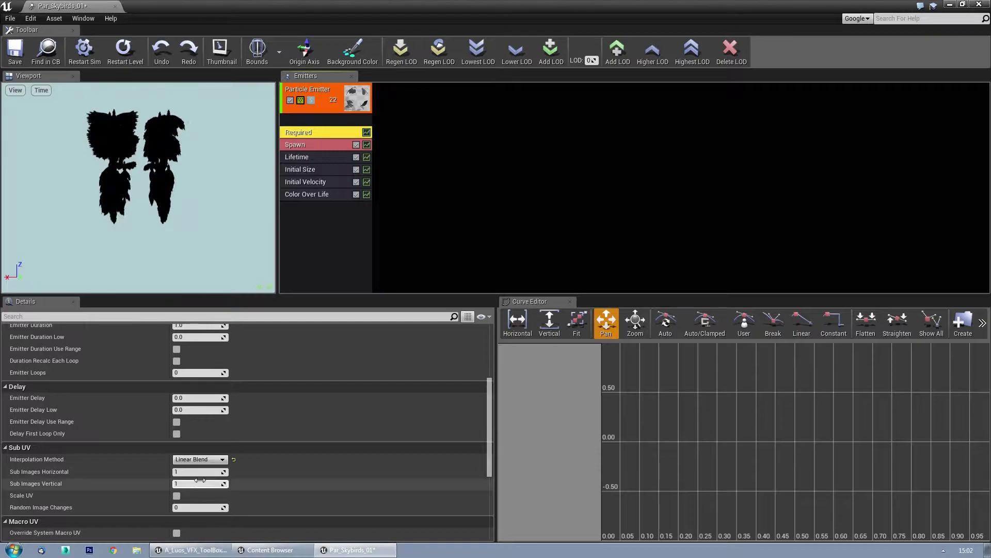
- Add a SubUV Movie module and adjust its flipbook frame rate alongside Spawn and Lifetime
right_click(293, 216)
mouse_move(333, 456)
click(384, 466)
click(198, 378)
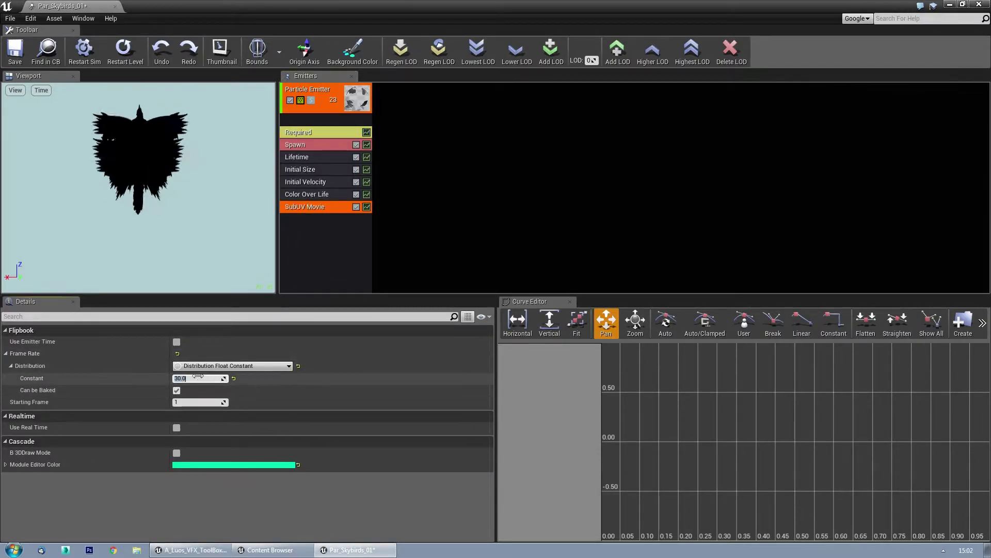
click(295, 144)
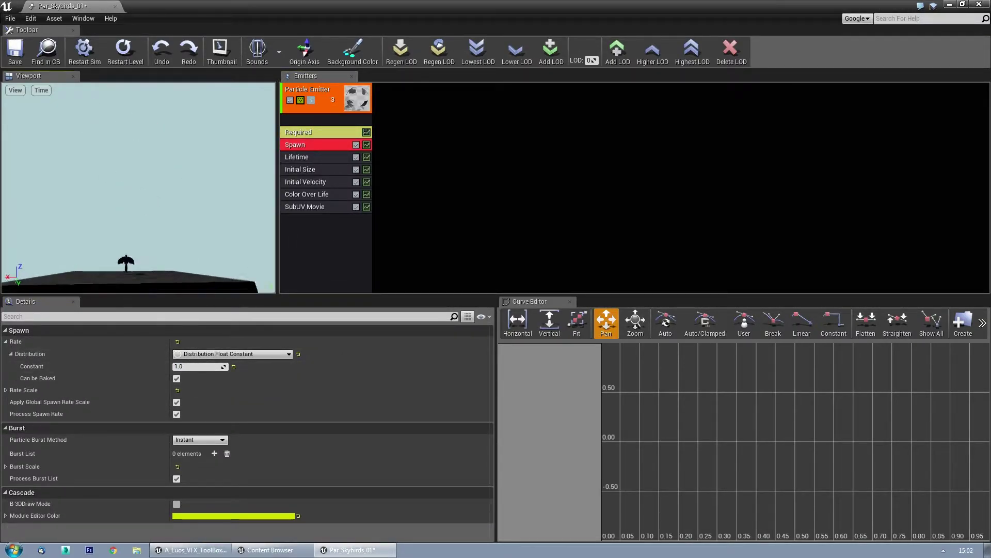
click(297, 157)
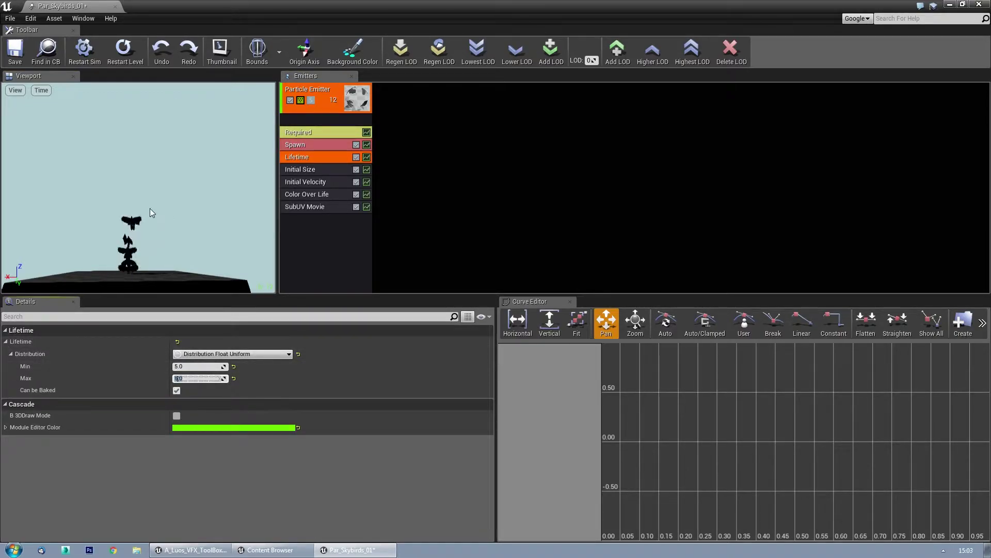
click(305, 207)
click(199, 378)
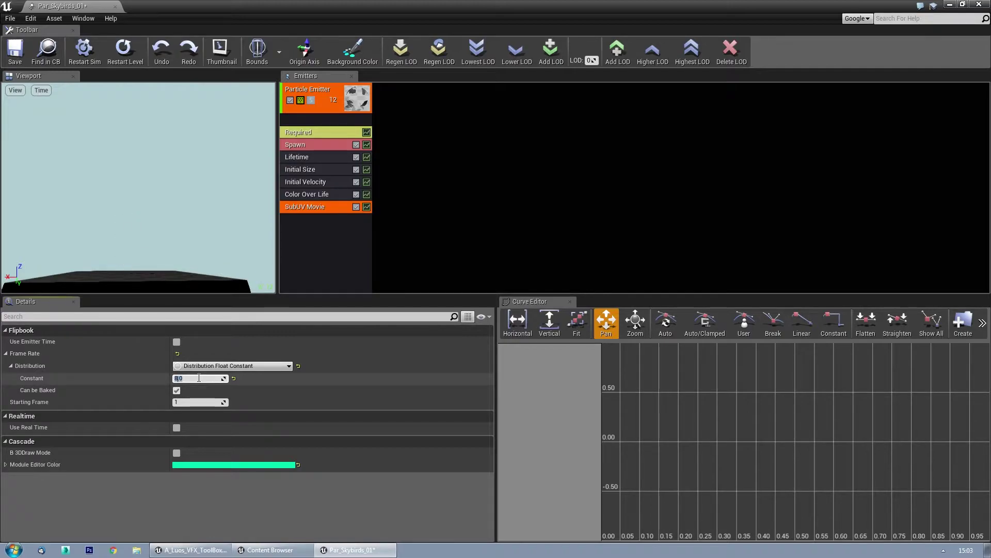
- Add a Lock Axis module that locks the particles to the -Z axis
click(305, 181)
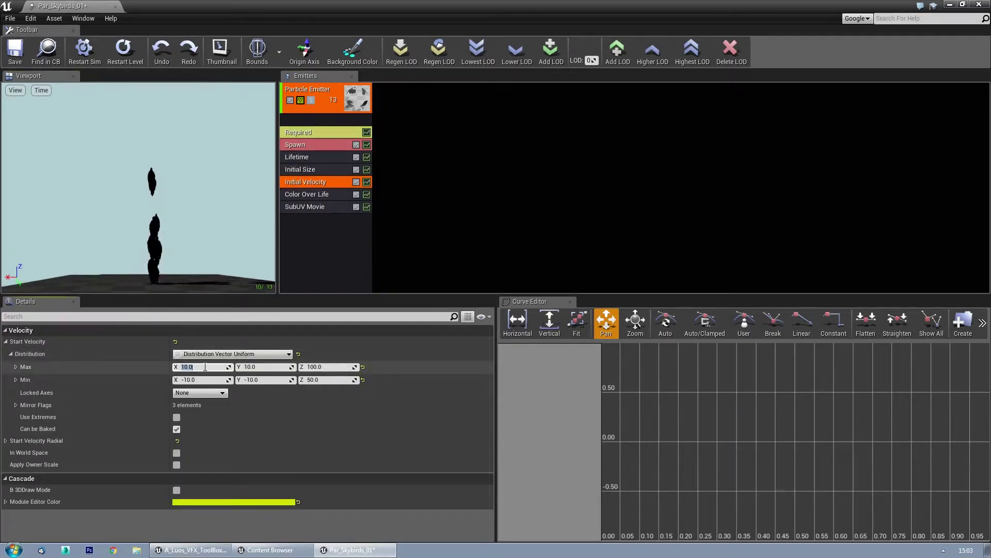
click(303, 247)
right_click(299, 221)
click(352, 361)
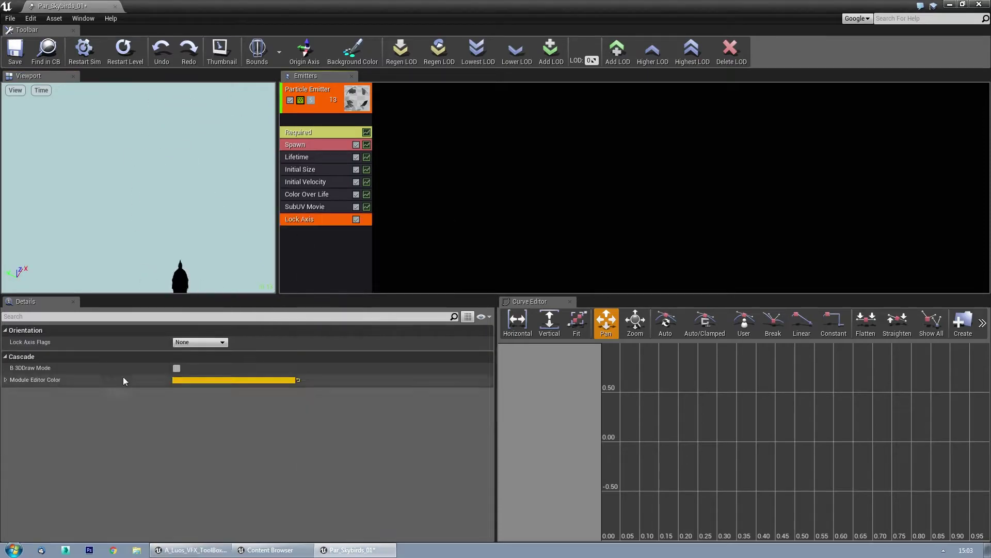
click(200, 342)
click(196, 392)
click(15, 90)
click(192, 222)
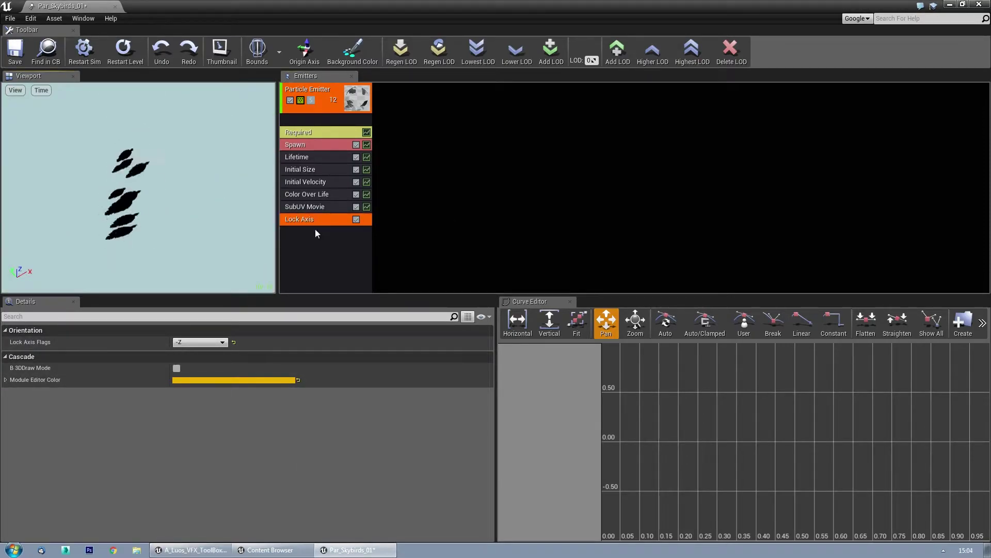
- Set Initial Velocity maximum X and Y to 400 and enlarge the preview viewport
click(305, 182)
key(Return)
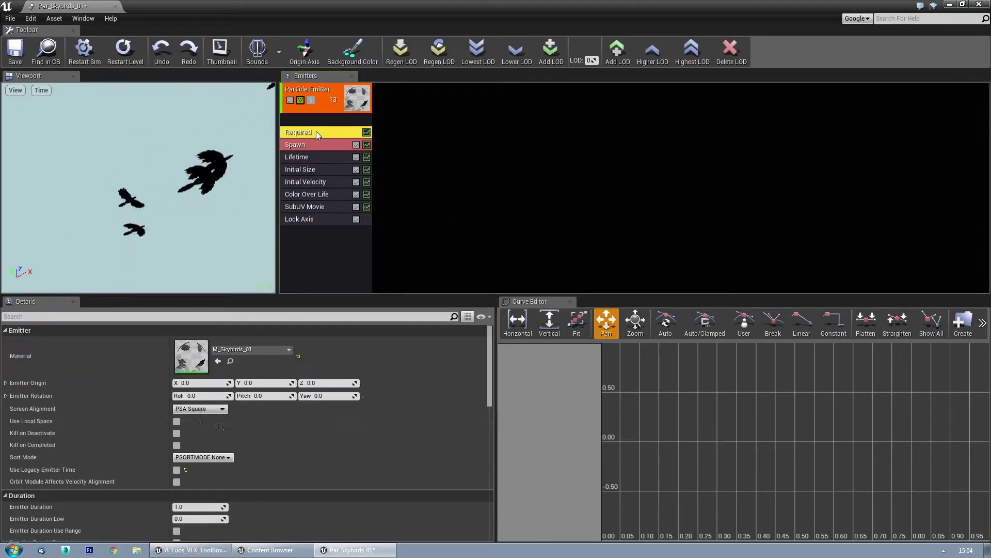
click(253, 367)
text(400)
key(Tab)
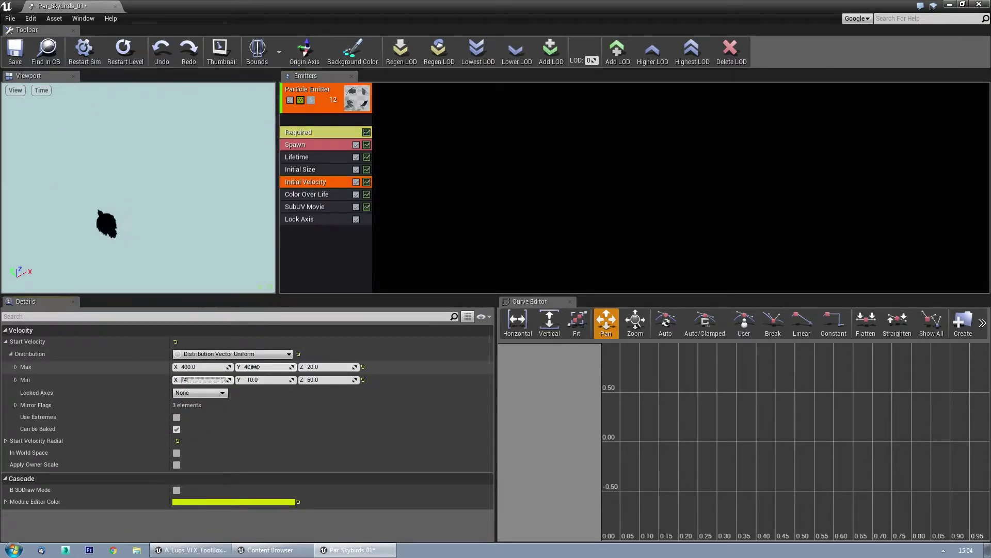
drag(172, 296, 173, 423)
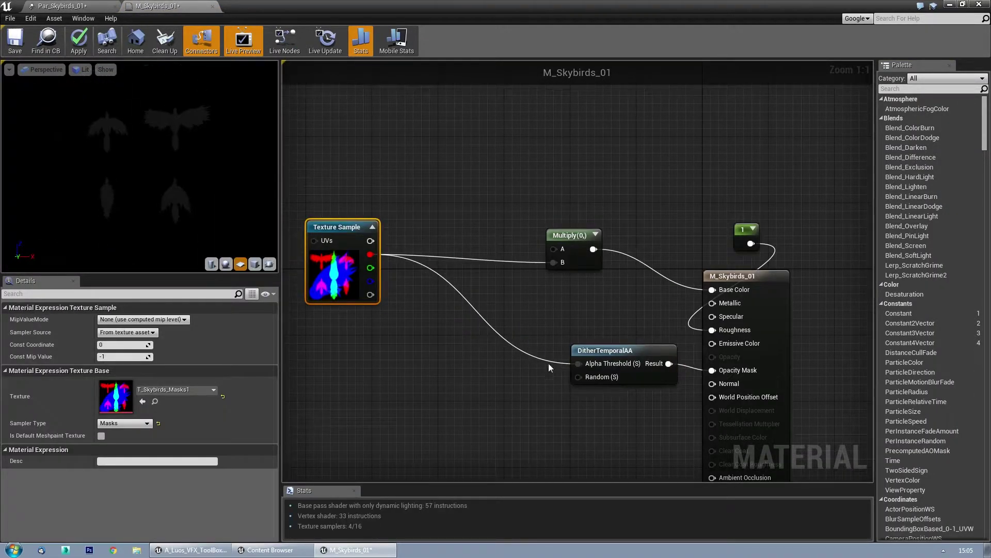
- Wire the texture's alpha into the Multiply node and save M_Skybirds_01
drag(426, 400, 500, 407)
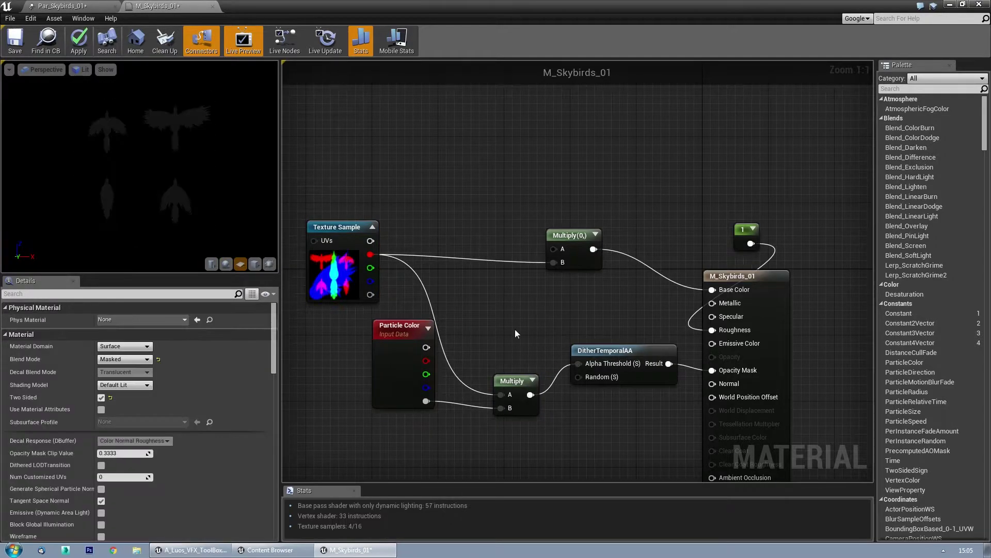
click(13, 41)
click(71, 6)
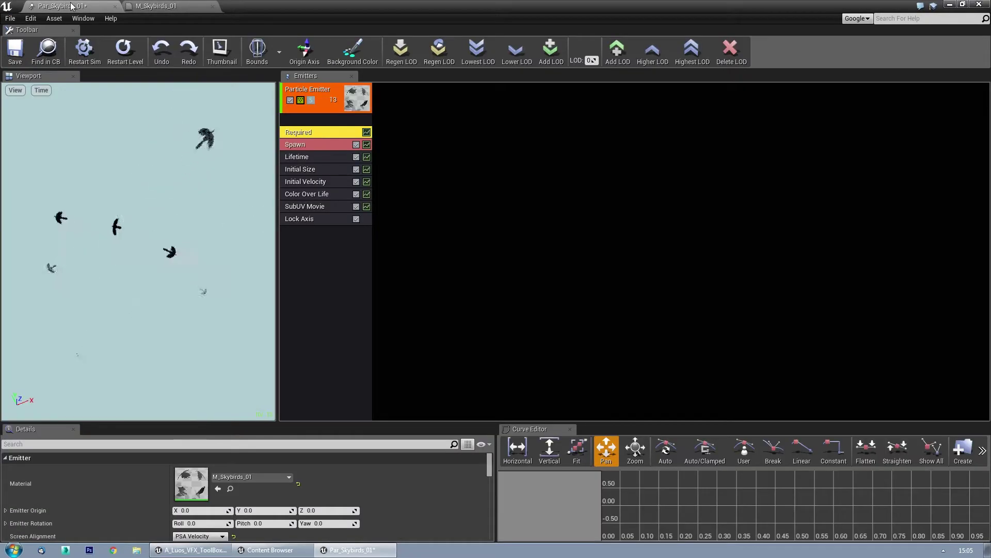
- Edit a Color Over Life curve point and set minimum velocities to 100, 100 and -100
click(307, 194)
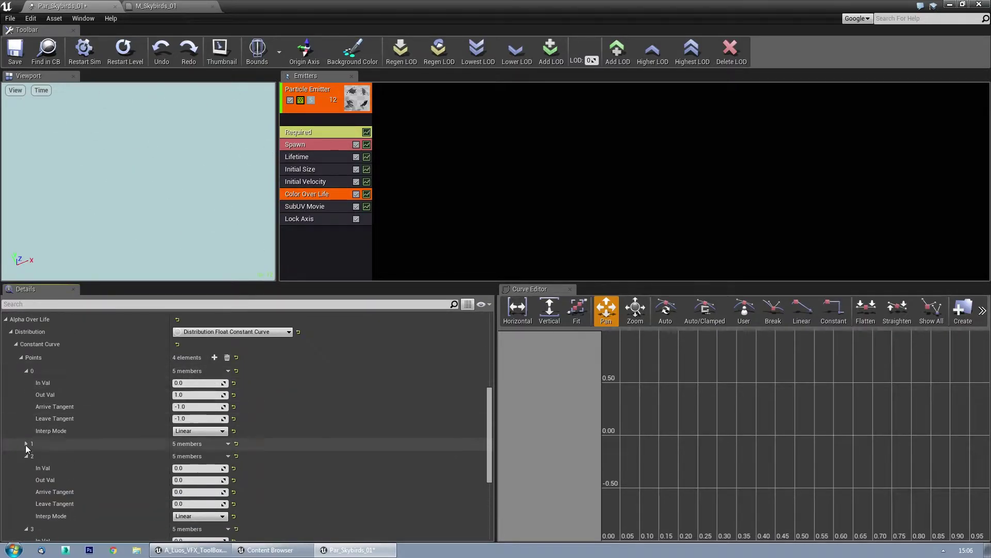
click(191, 423)
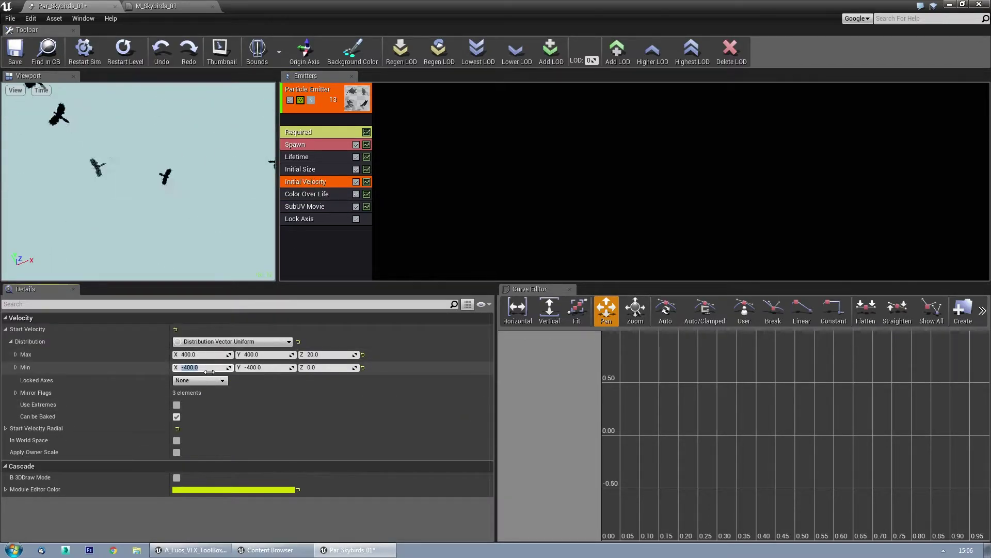
text(100)
click(266, 355)
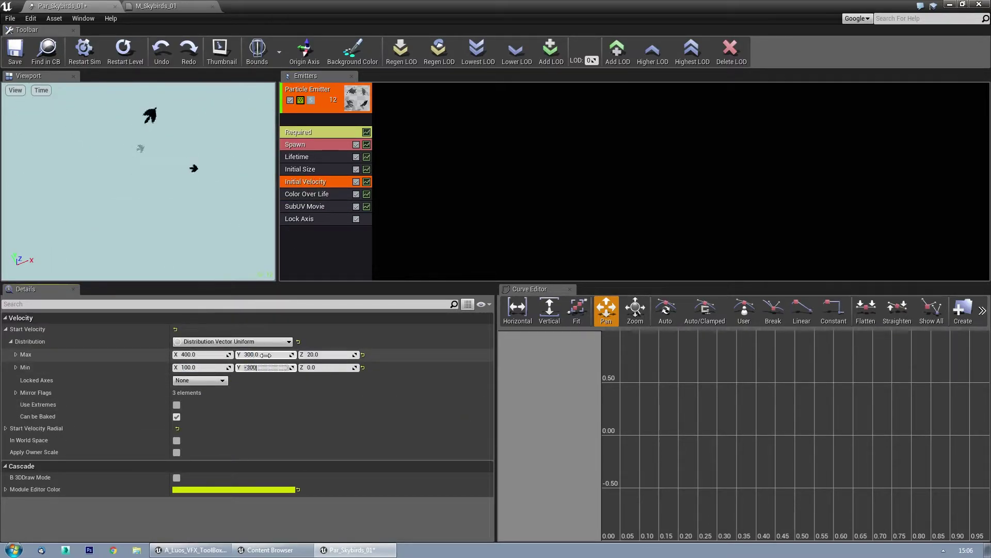
click(265, 354)
text(100)
key(Tab)
text(-100)
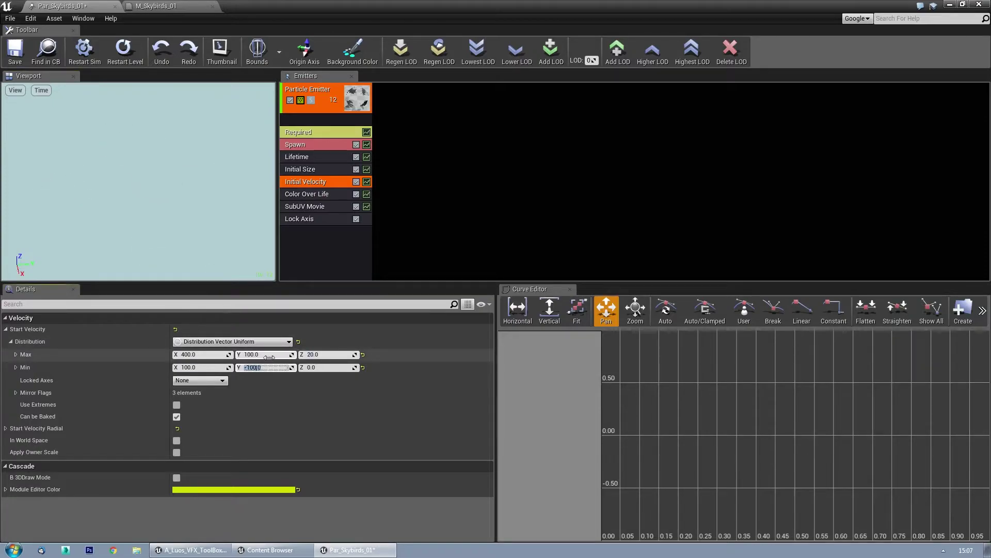
- Add an Initial Location module with start location values of 500
right_click(302, 230)
click(385, 356)
click(205, 354)
text(500)
key(Tab)
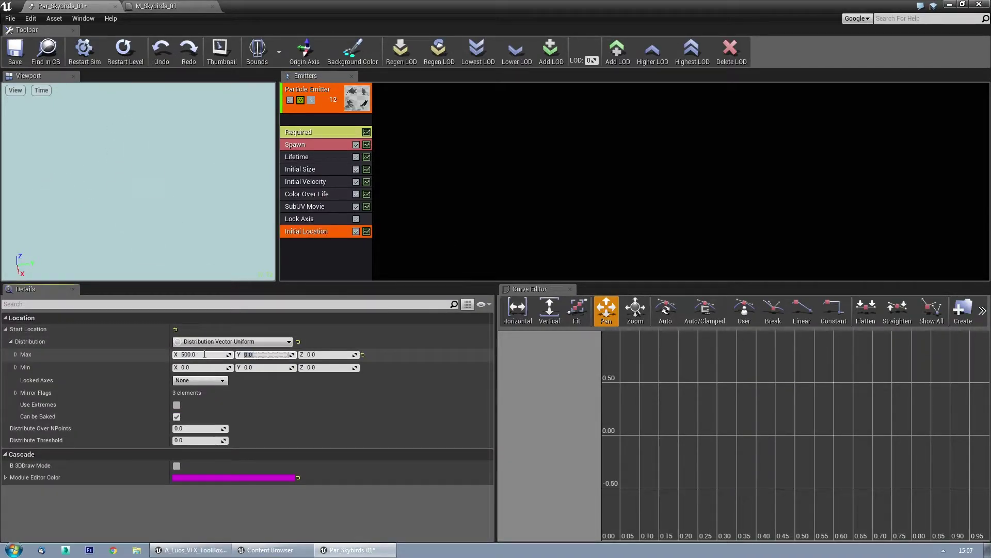
text(500)
key(Return)
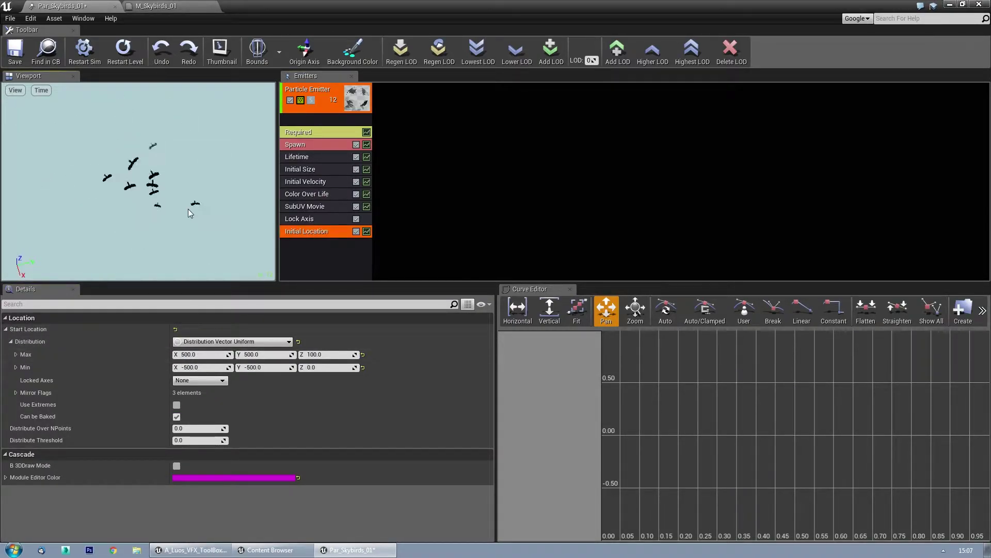
- Set minimum lifetime to 2 and change the Initial Size distribution to minimum size 50
click(298, 155)
click(189, 354)
text(25.0)
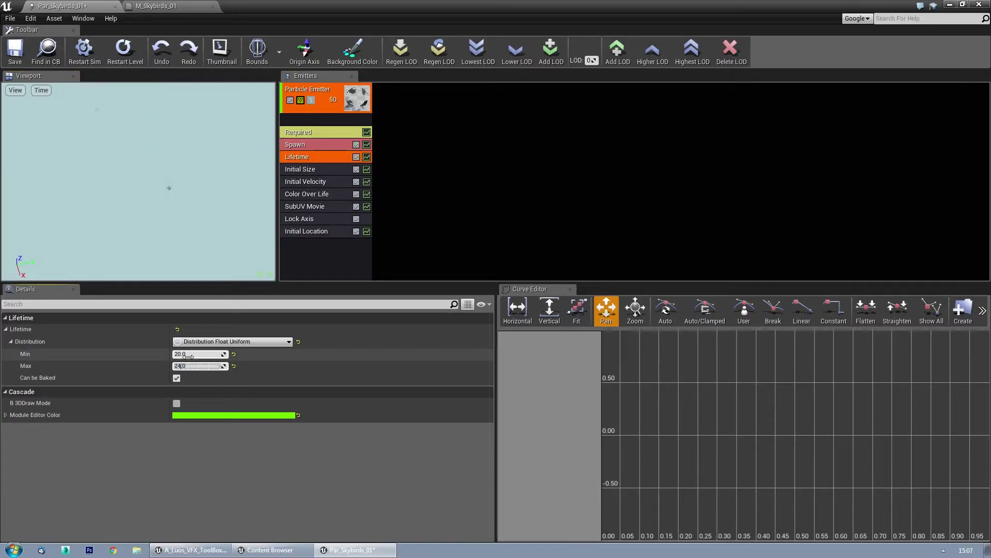
click(302, 171)
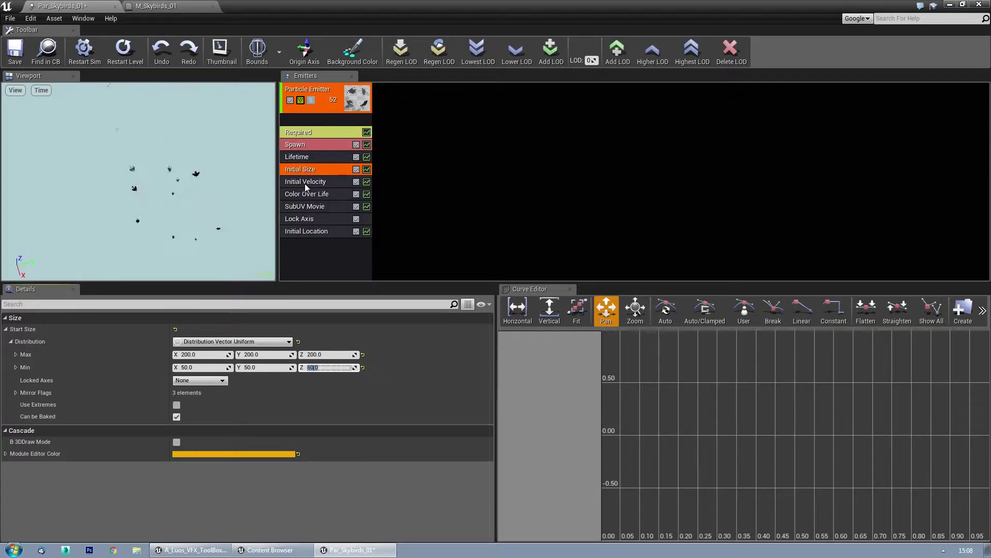
click(247, 341)
click(297, 145)
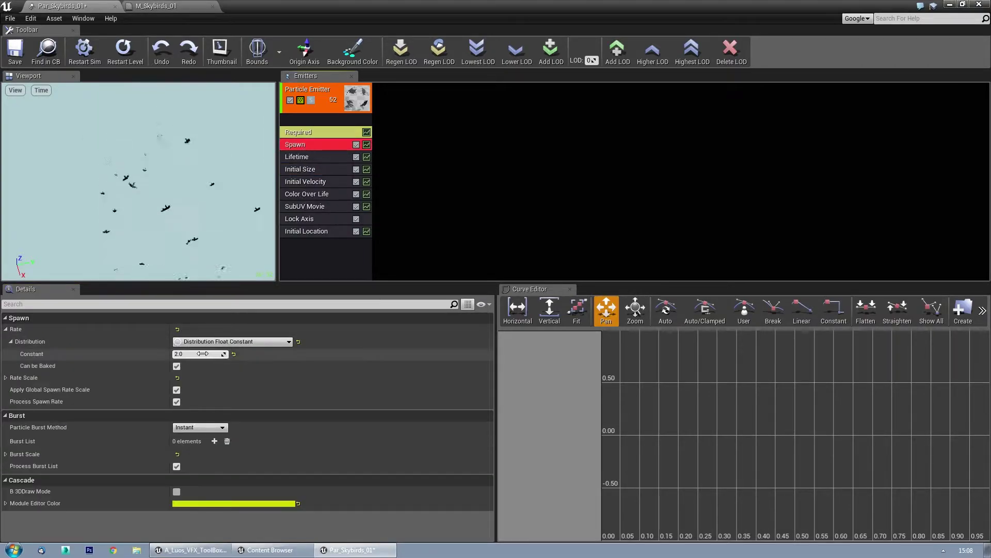
drag(123, 215, 125, 220)
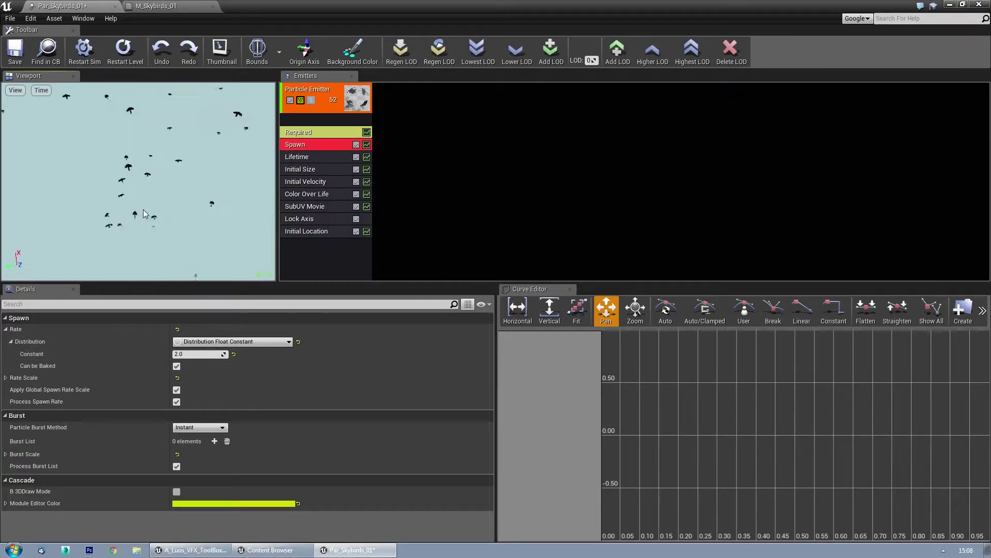
- Give the fade curve key Curve Auto interpolation and set an alpha key at 0.999
click(317, 181)
click(309, 194)
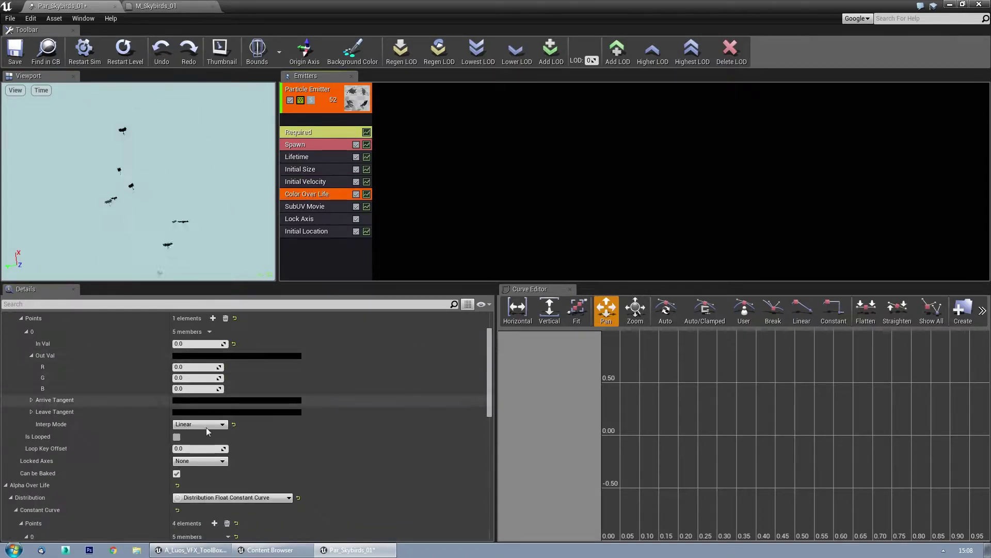
scroll(206, 413, down, 5)
click(199, 448)
click(194, 463)
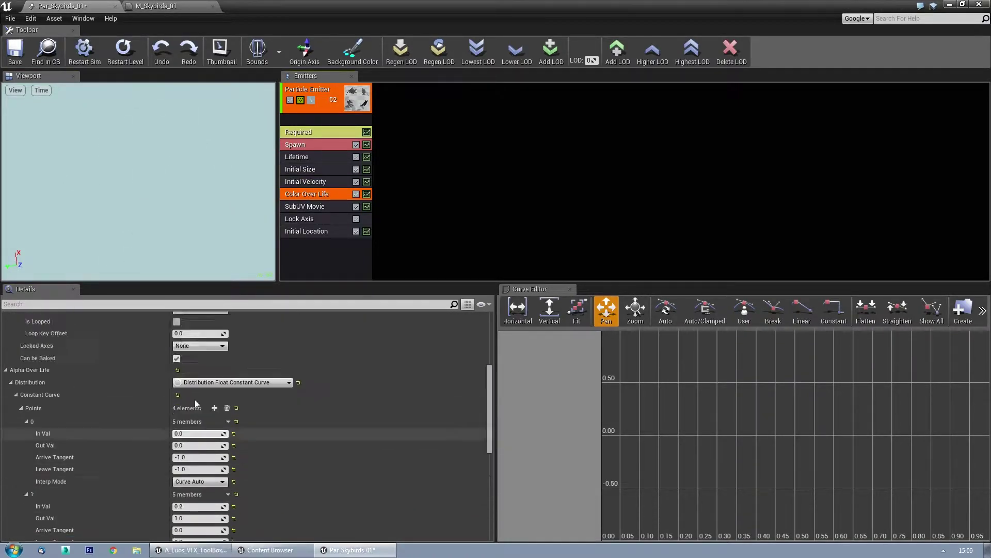
scroll(195, 447, down, 5)
scroll(195, 447, down, 4)
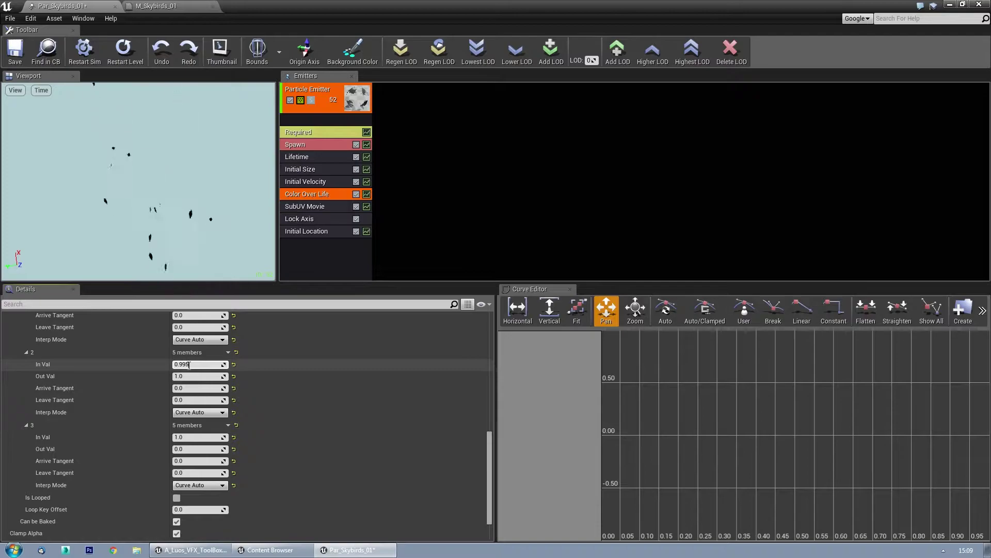
click(189, 364)
click(323, 91)
text(MainBirds)
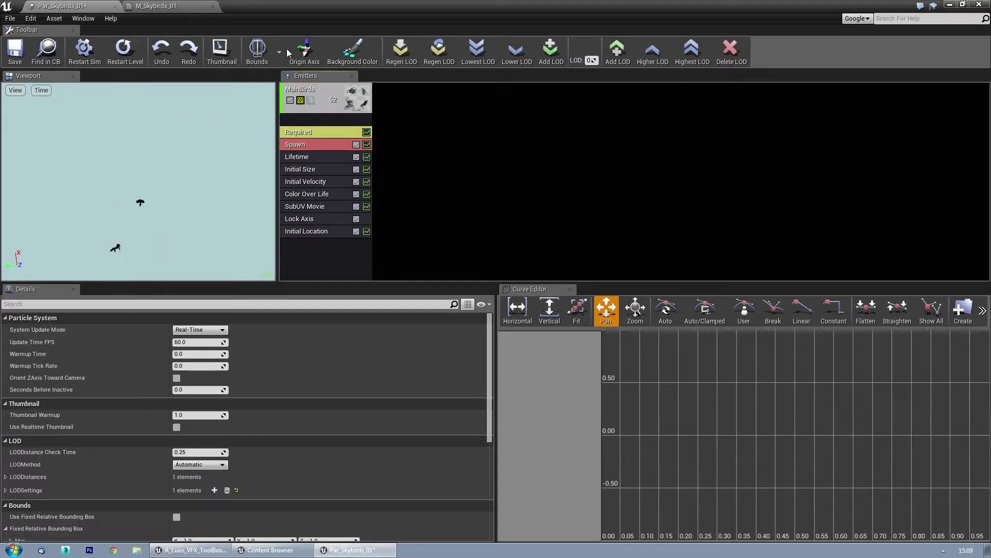
- Add a second sprite emitter with Mesh Data rendering SM_Skyboxbird_01
right_click(417, 114)
click(418, 109)
right_click(389, 118)
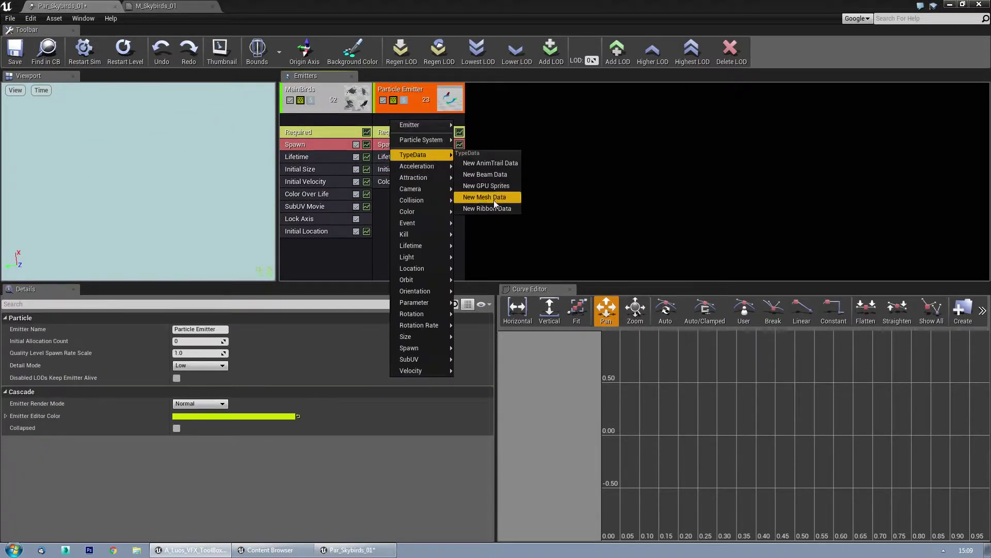
click(494, 200)
click(251, 337)
click(320, 394)
- Set the new emitter's Initial Size fields to 0.5, 0.5, 0.5 and minimum X to 2
click(392, 169)
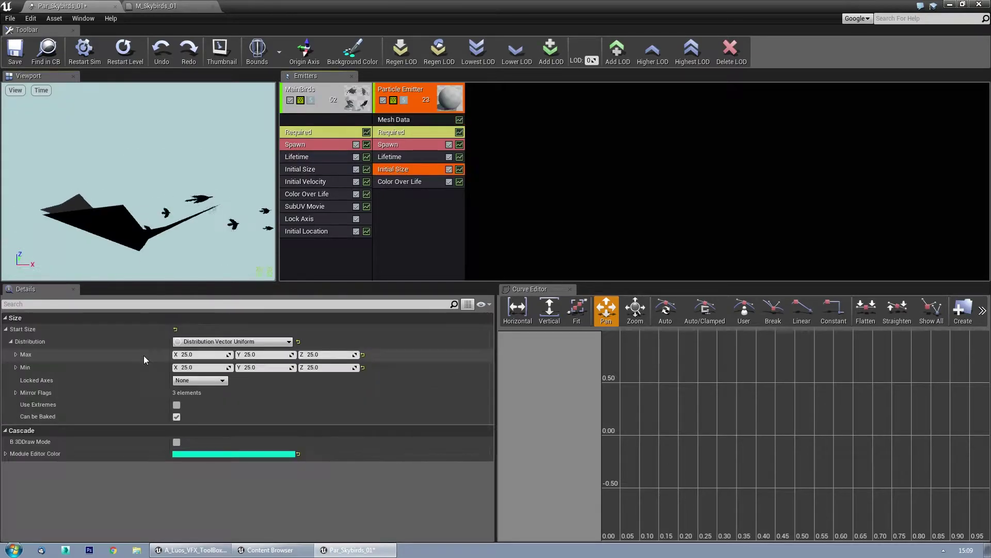
text(0.5)
key(Tab)
text(0.5)
key(Tab)
text(0.5)
click(202, 354)
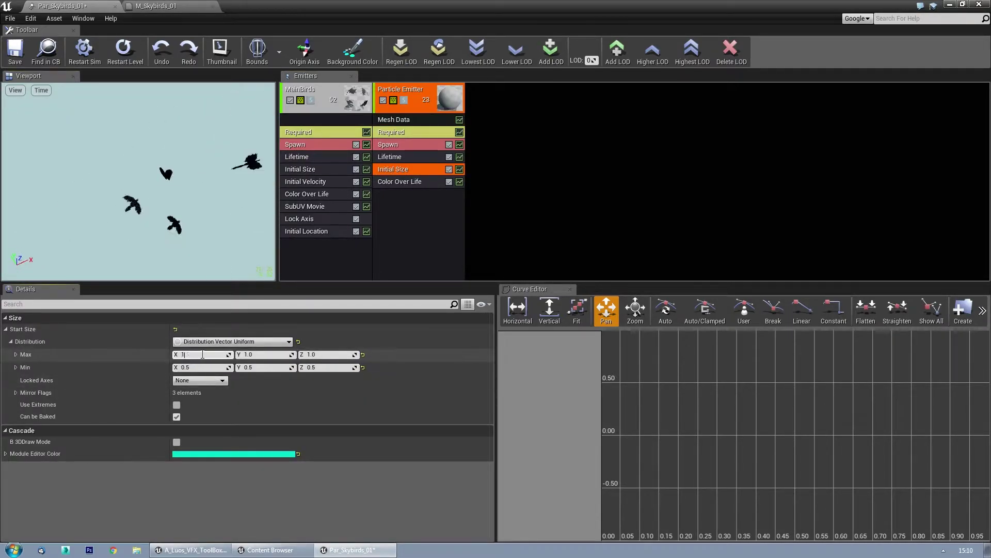
click(177, 404)
click(202, 367)
text(2)
- Assign the M_Skybird_Big_01 material to the big bird emitter
click(392, 132)
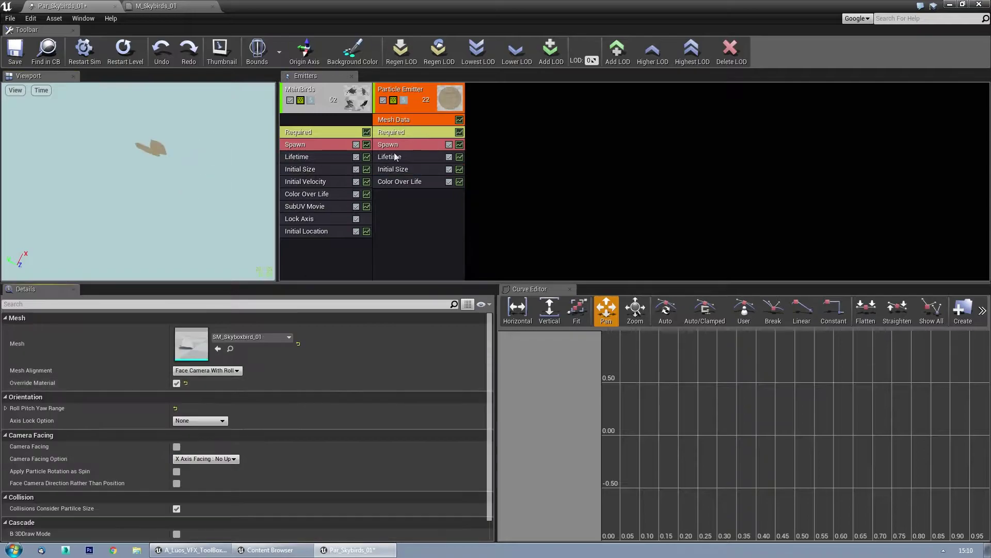
click(289, 337)
click(330, 331)
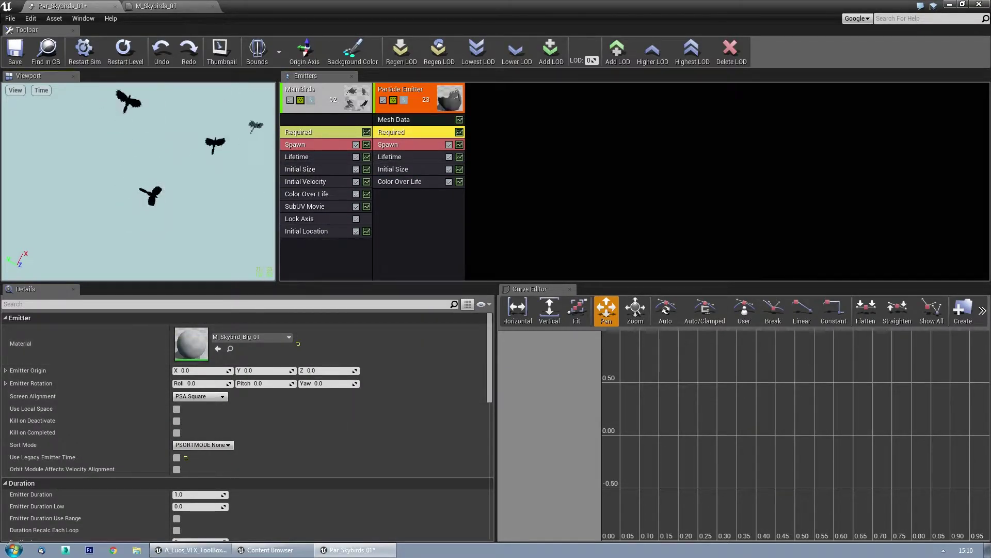
- Add a Pivot Offset module with an X value of 1
right_click(398, 203)
mouse_move(427, 371)
mouse_move(416, 347)
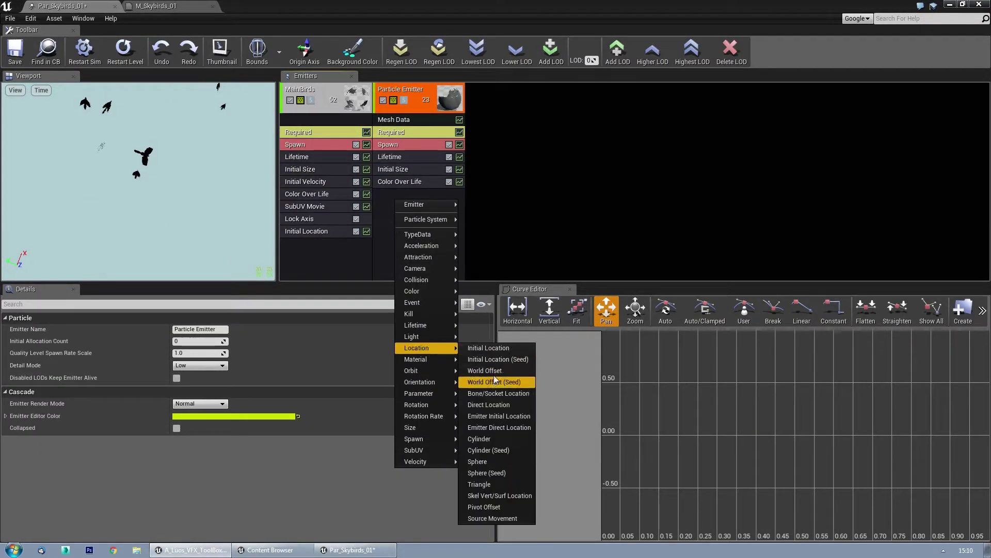
click(480, 381)
click(438, 194)
click(210, 330)
text(1)
- Add World Offset and Initial Mesh Rotation Rate modules, then delete both again
right_click(405, 196)
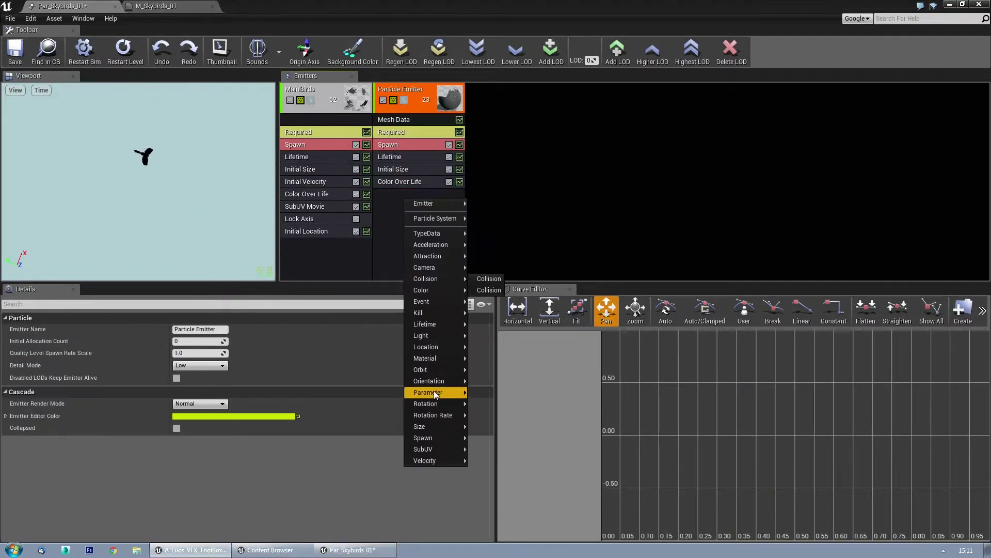
click(496, 356)
click(201, 355)
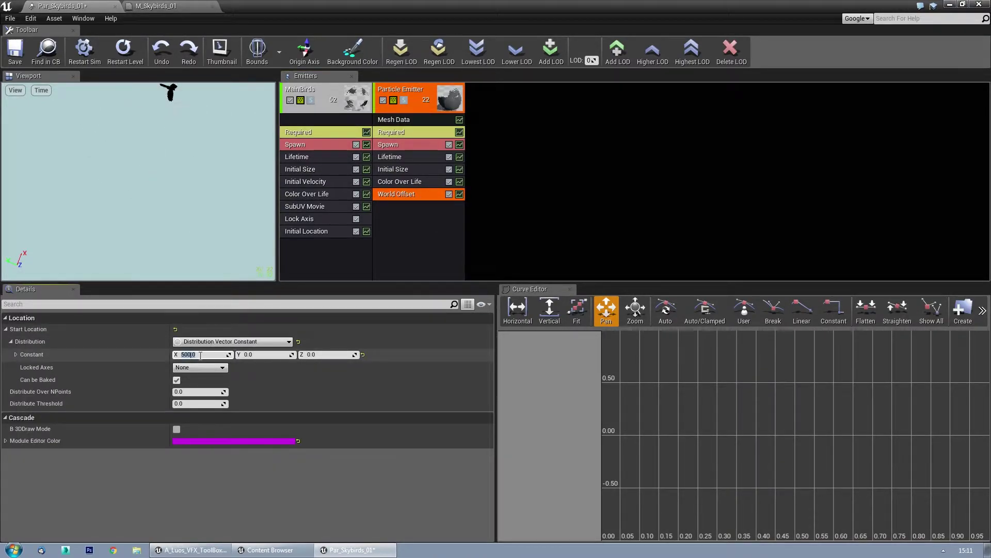
right_click(392, 208)
mouse_move(436, 415)
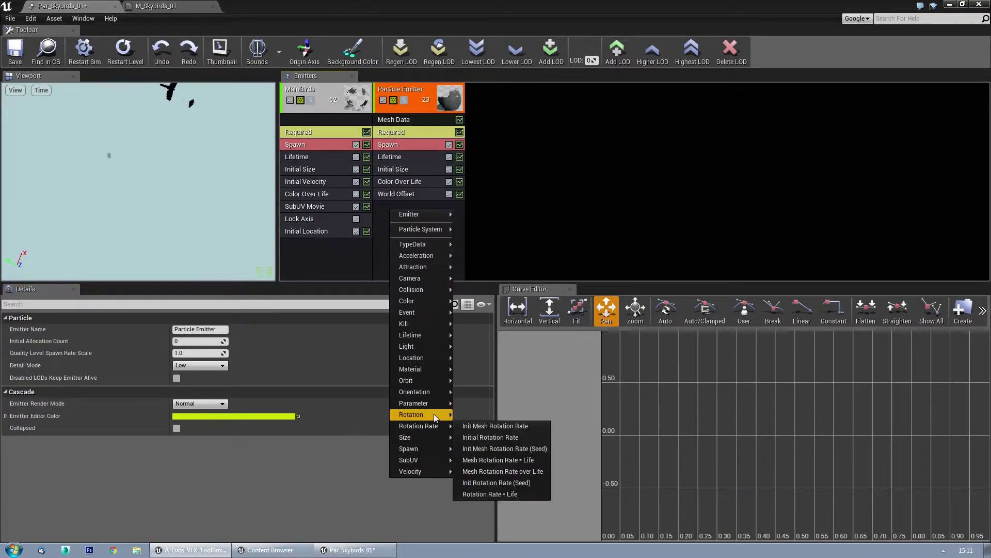
click(495, 426)
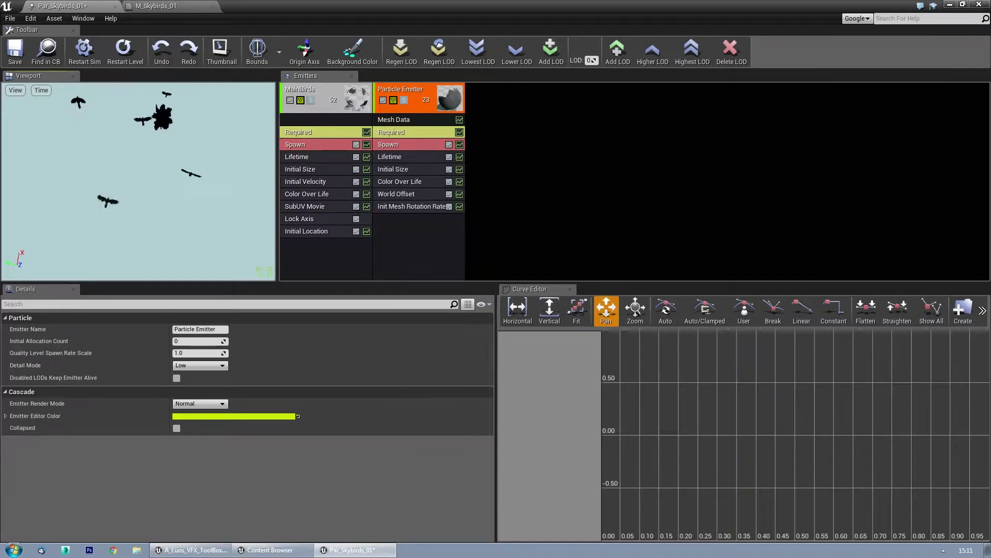
click(413, 194)
key(Delete)
click(413, 194)
key(Delete)
- Set the mesh data's yaw range Z to 4 and adjust spawn rate and lifetime
click(393, 119)
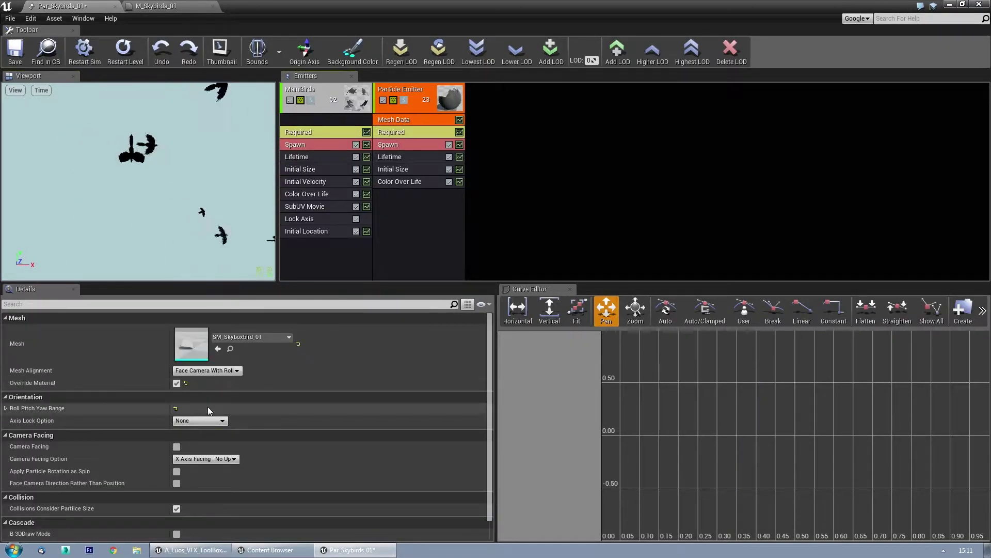
click(6, 408)
click(324, 433)
text(4)
key(Return)
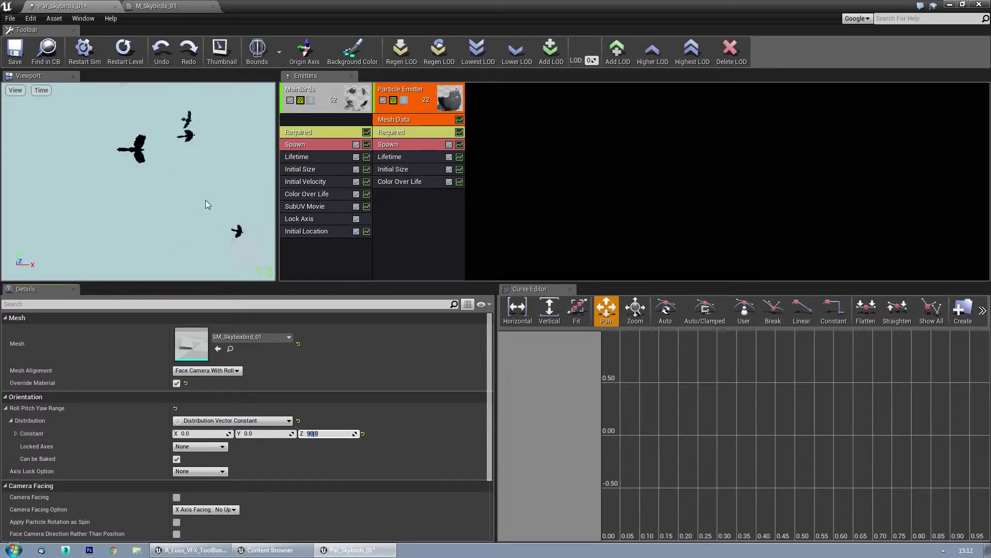
click(408, 169)
key(Return)
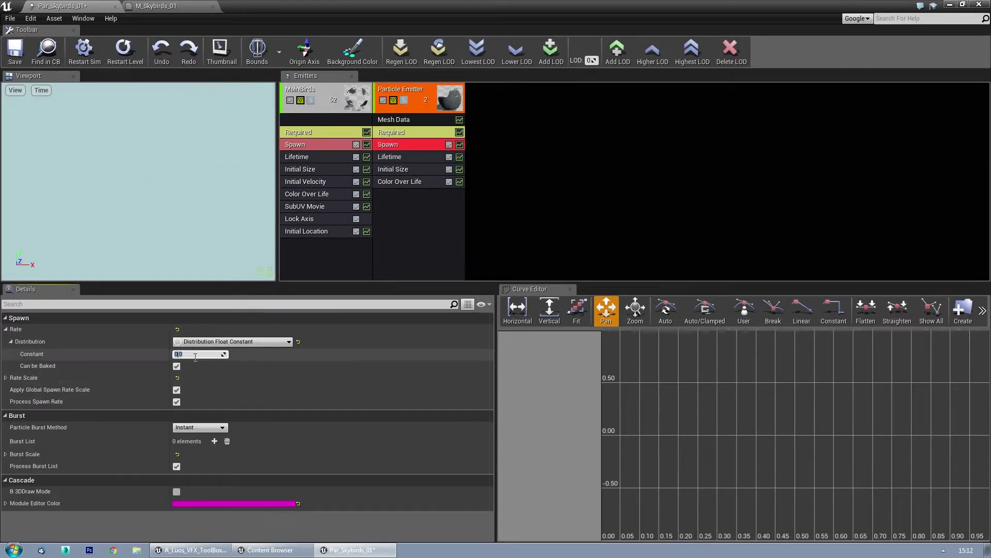
key(Up)
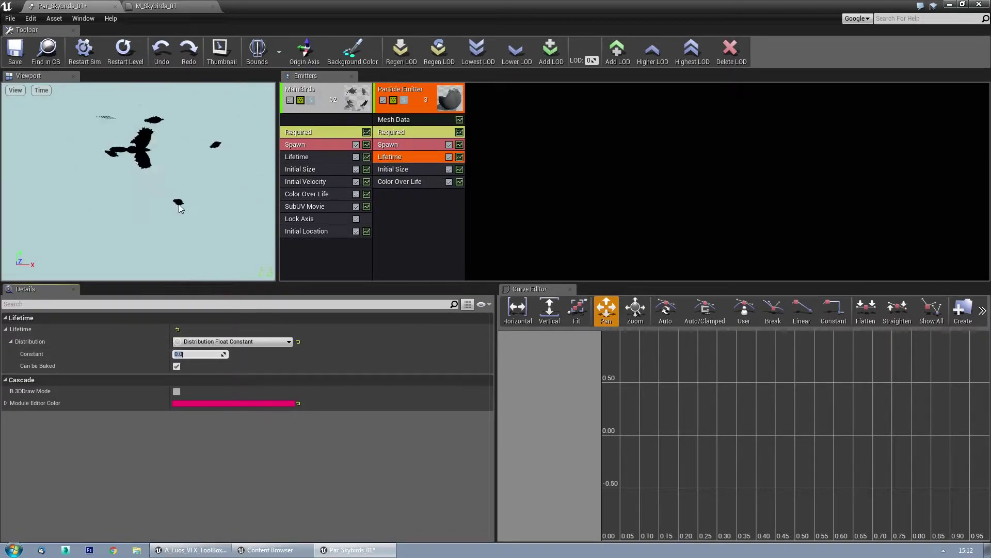
key(Up)
key(Up)
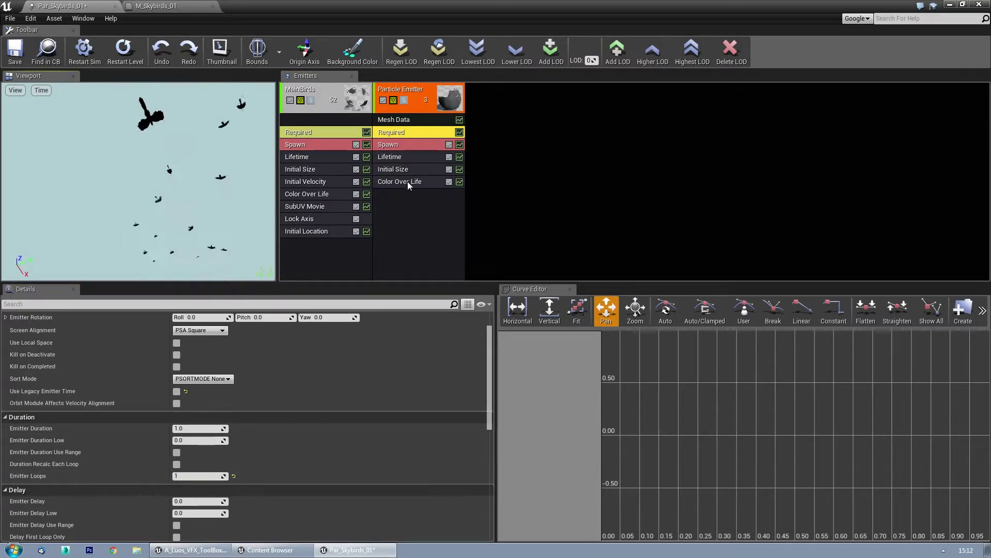
- Add an Initial Location module placing the big birds 400–500 units up
right_click(390, 243)
click(503, 345)
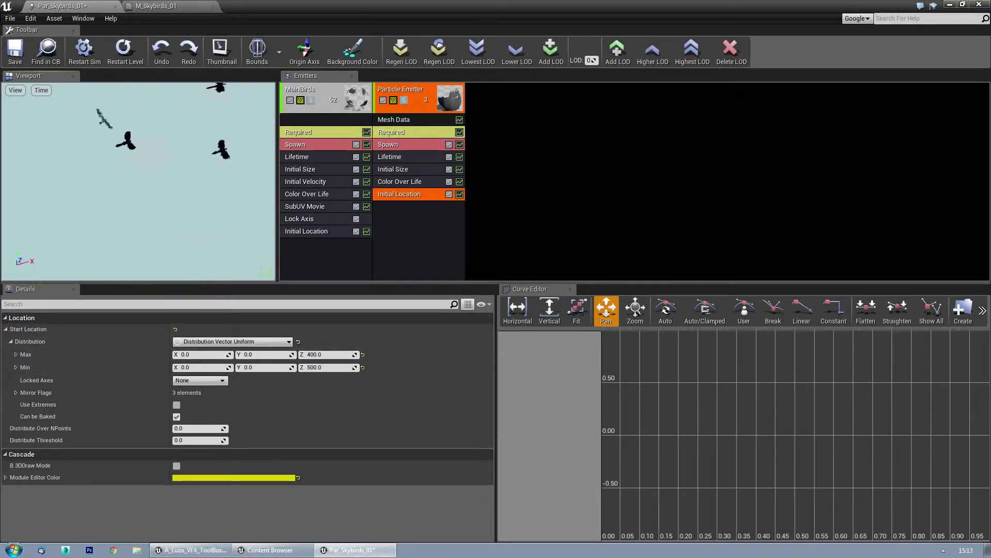
right_click(393, 206)
- Paste the light sparks emitter from the example P_particle_lights system into Par_Skybirds_01
key(ctrl+b)
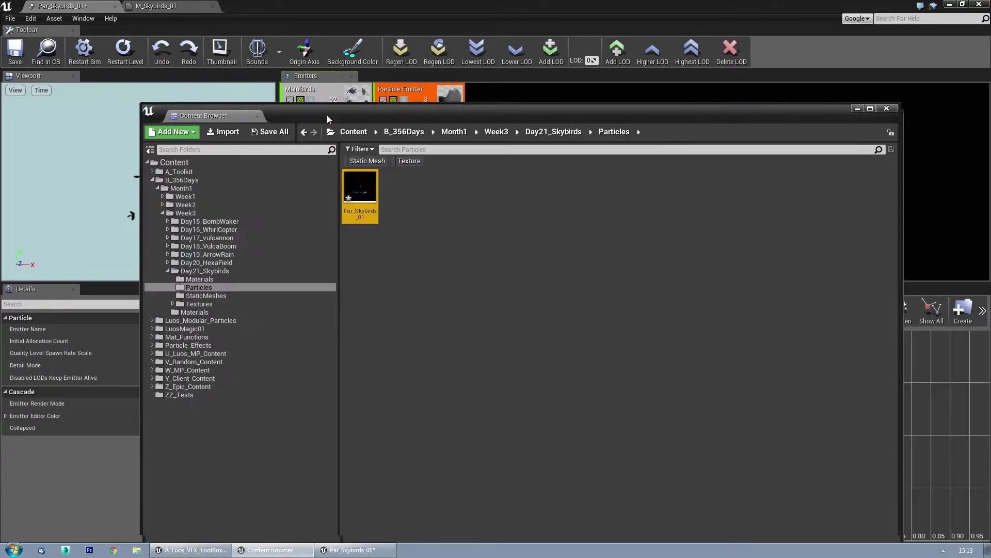
drag(327, 117, 317, 85)
click(178, 353)
double_click(607, 155)
double_click(464, 155)
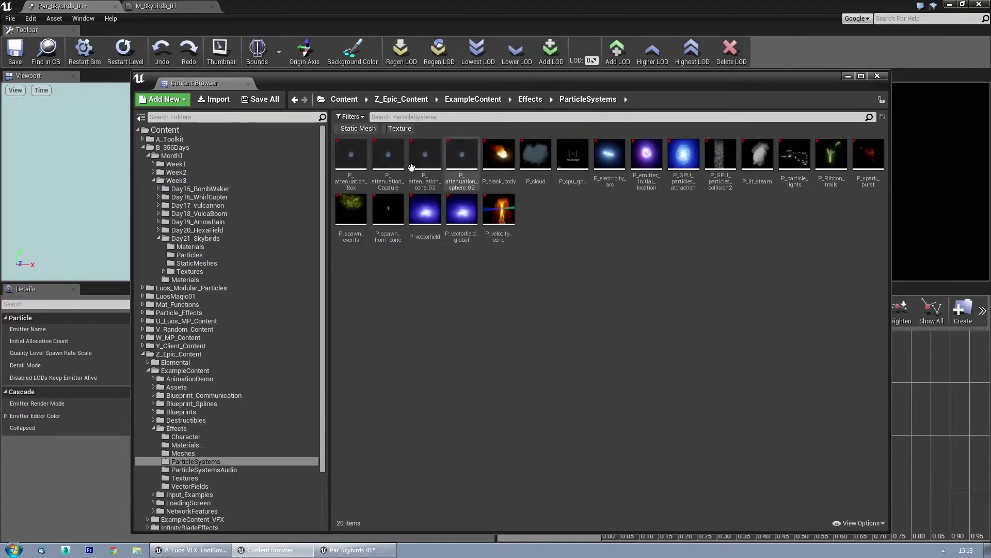
double_click(795, 155)
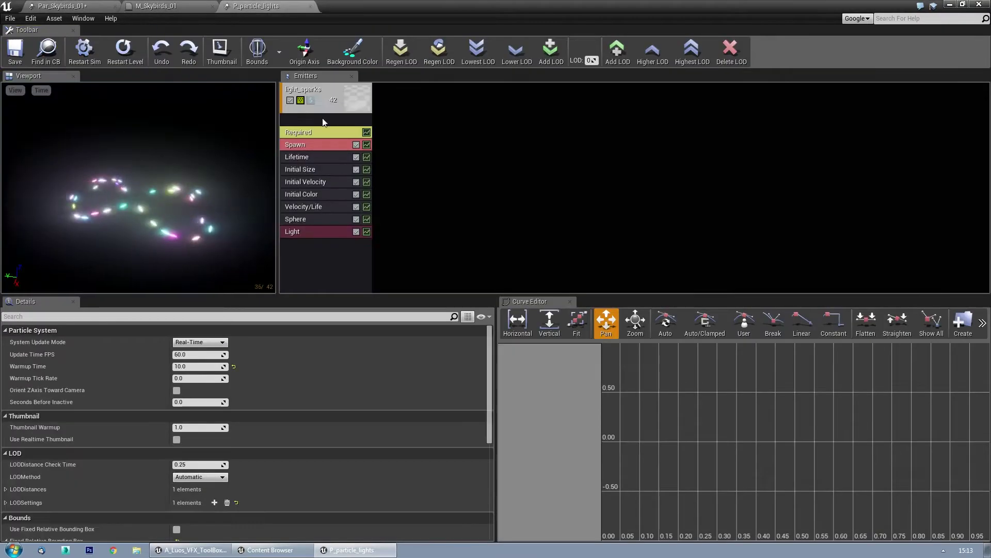
click(60, 6)
key(ctrl+v)
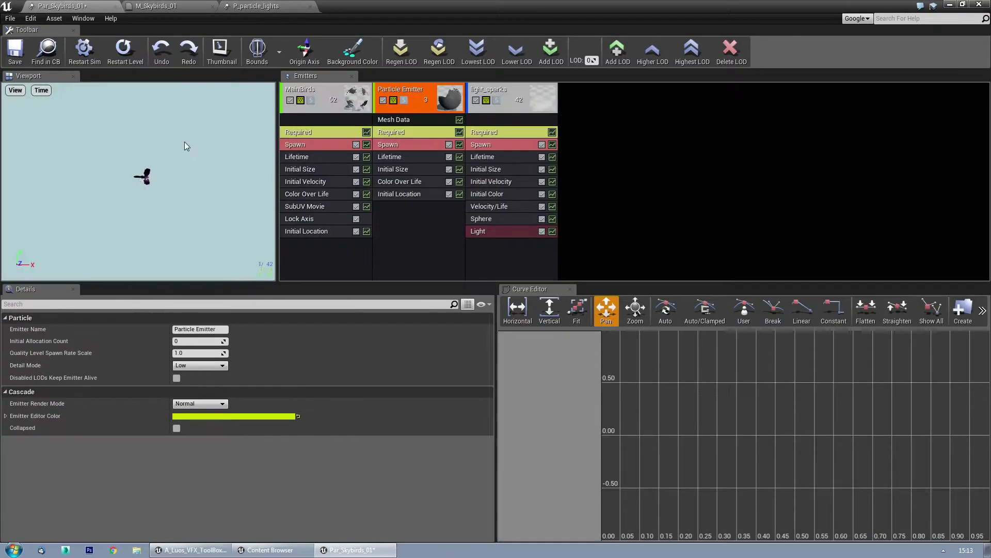
- Delete the light_sparks emitter from Par_Skybirds_01
click(487, 182)
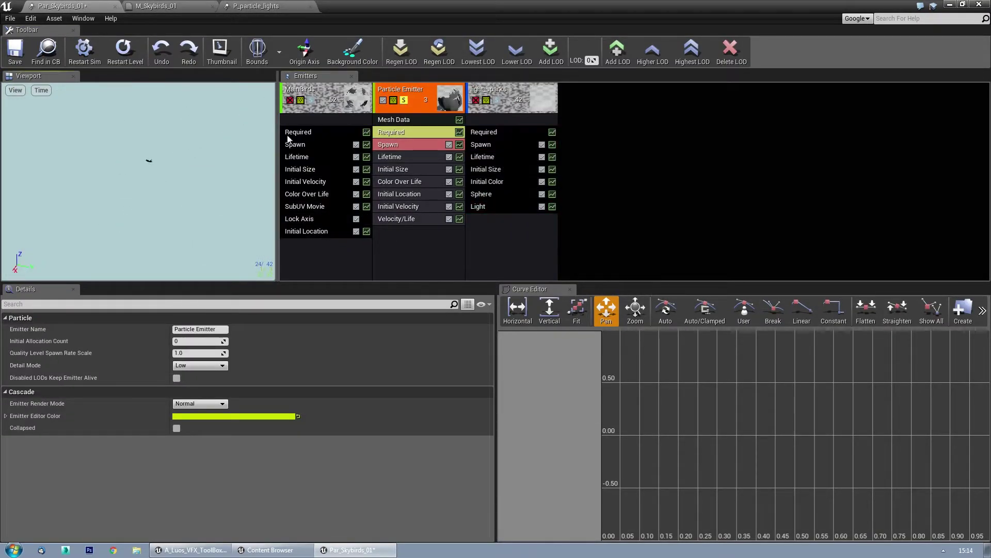
click(514, 304)
click(405, 101)
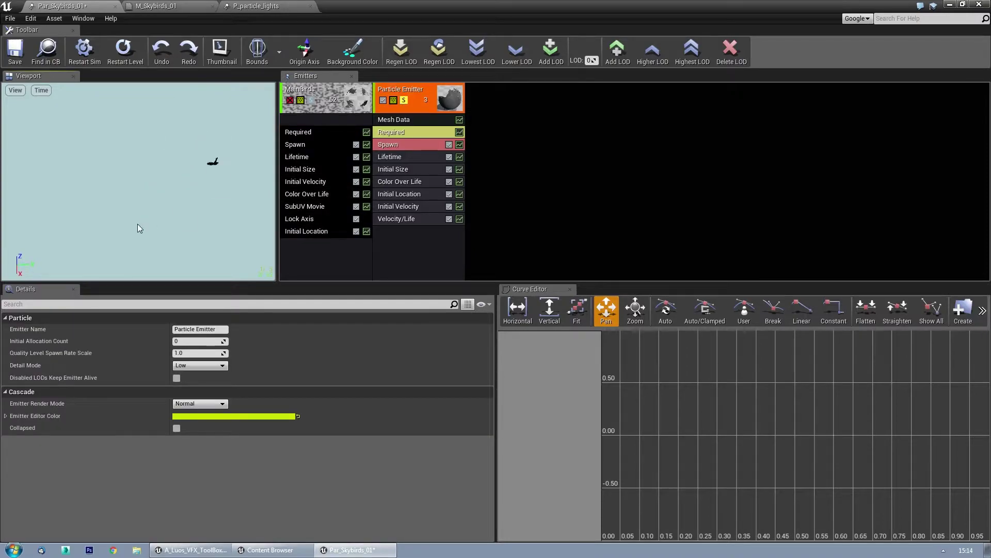
- Remove the Velocity/Life module from the mesh emitter and edit its Initial Velocity X value
click(390, 157)
click(413, 120)
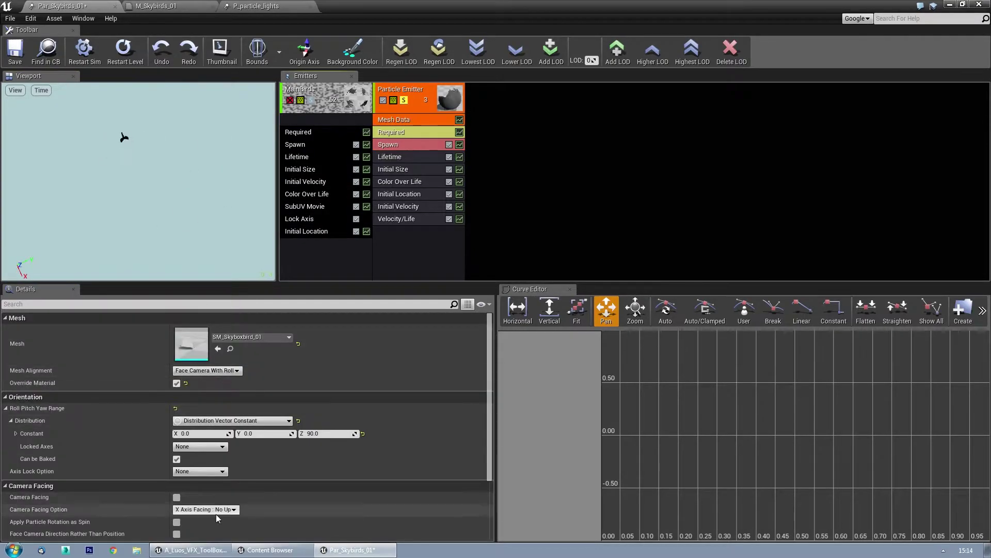
click(397, 218)
key(Delete)
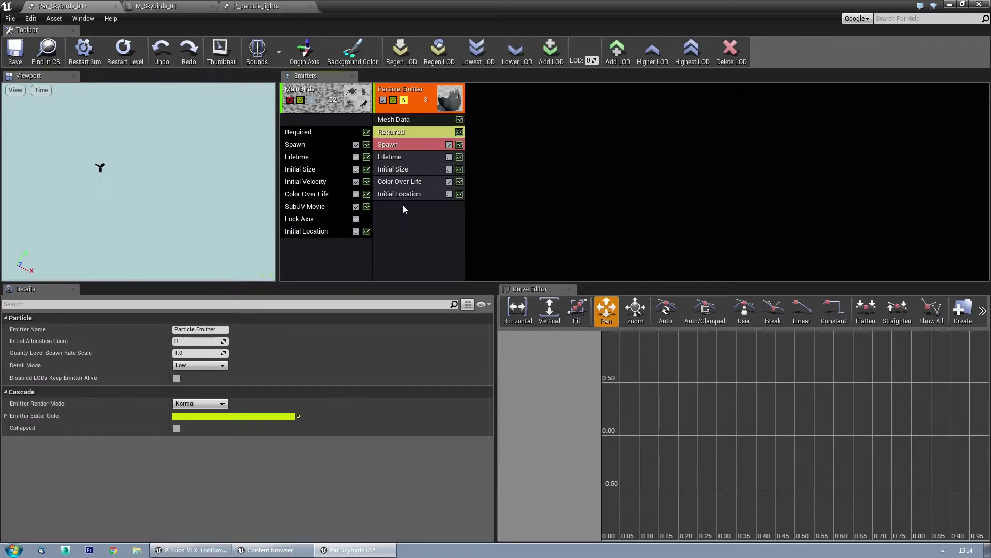
click(398, 206)
click(208, 355)
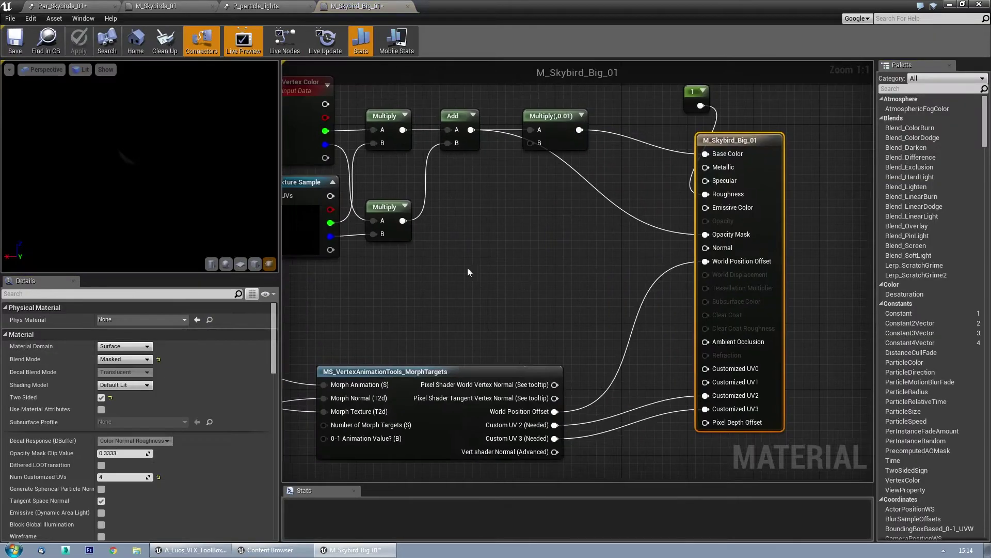
- Add a Multiply node for particle alpha and wire it into DitherTemporalAA's alpha threshold
right_drag(653, 226, 716, 277)
right_click(544, 345)
text(particle)
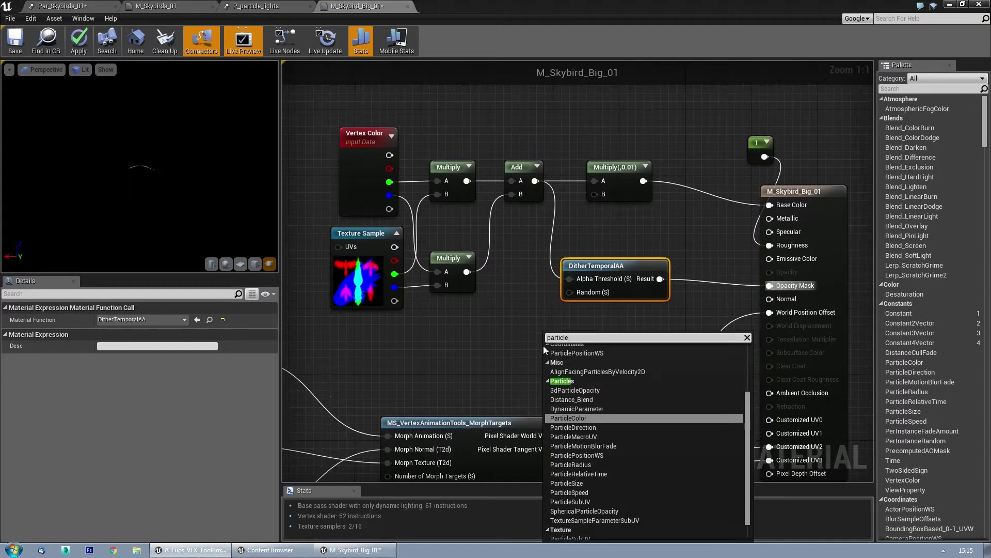
key(Return)
drag(630, 339, 635, 278)
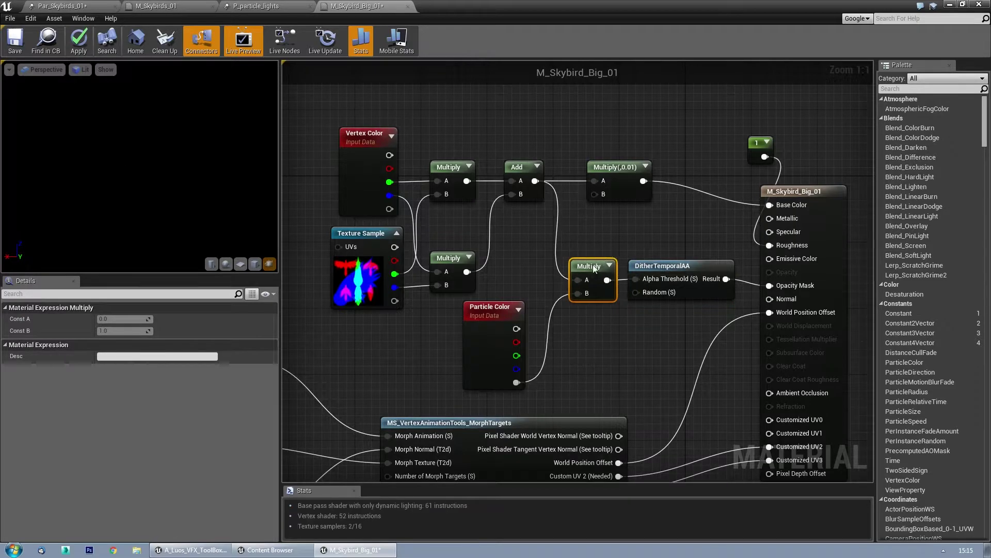
- Apply and save the M_Skybird_Big_01 material changes
click(569, 349)
scroll(568, 349, down, 2)
click(15, 42)
click(58, 6)
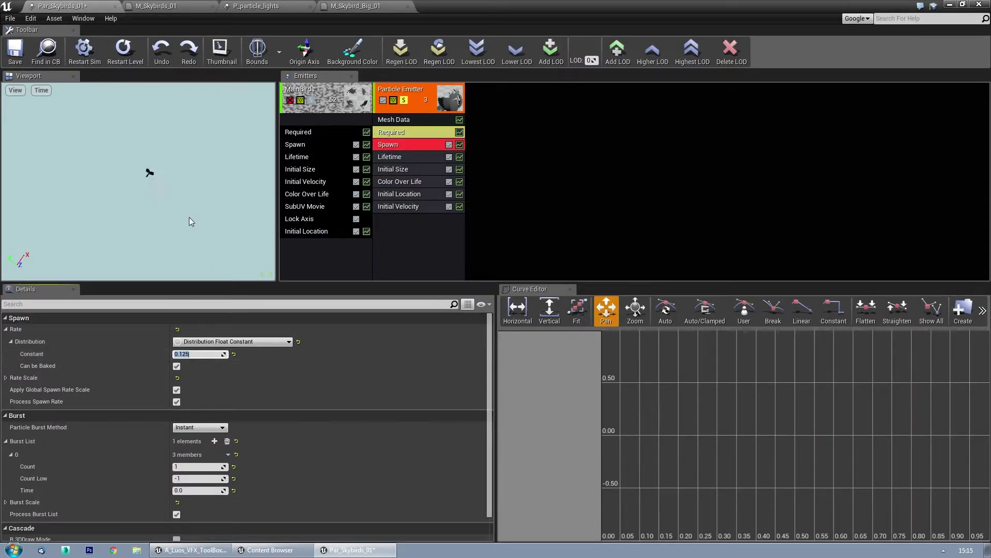
- Set the mesh emitter's Initial Size to Max 4 and Min 6
click(393, 169)
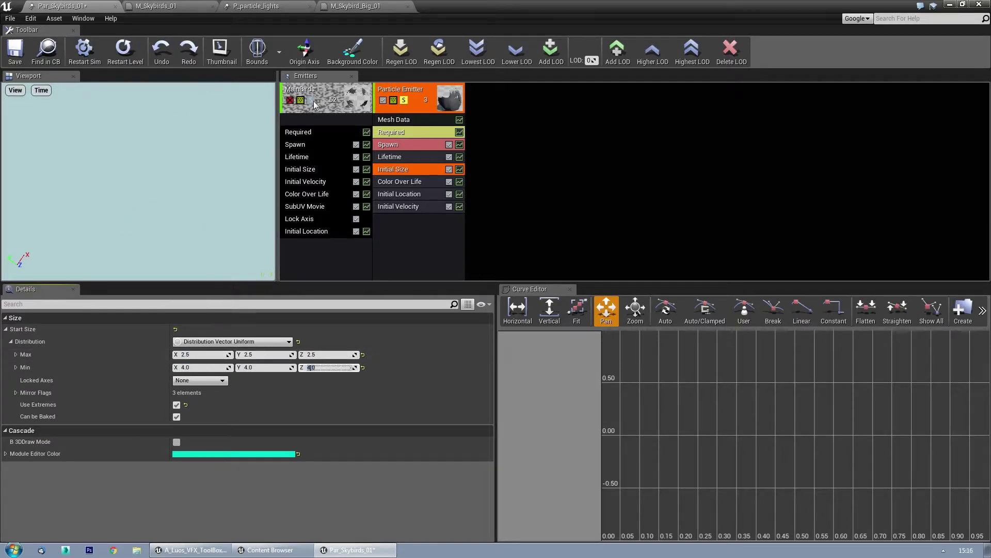
click(312, 101)
click(308, 168)
click(212, 354)
text(4)
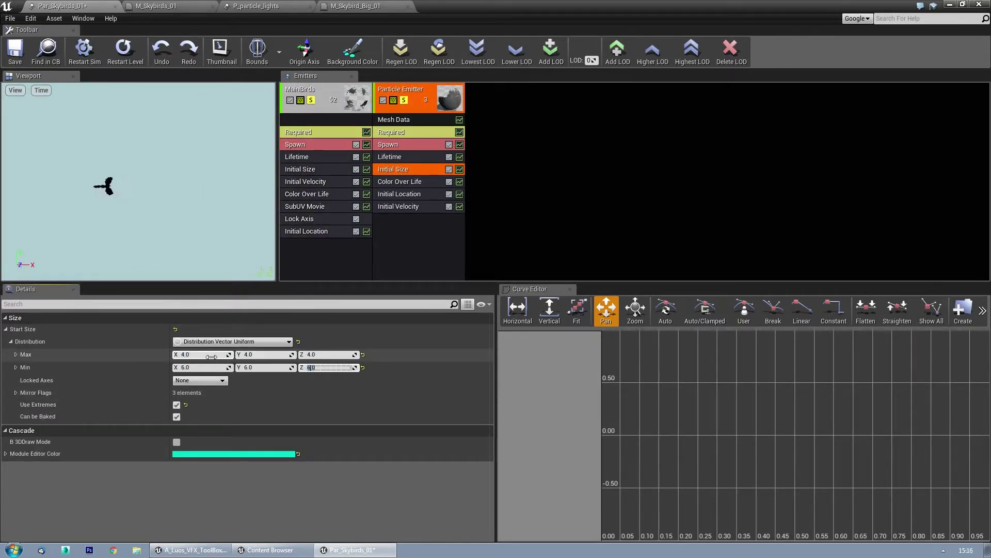
click(144, 131)
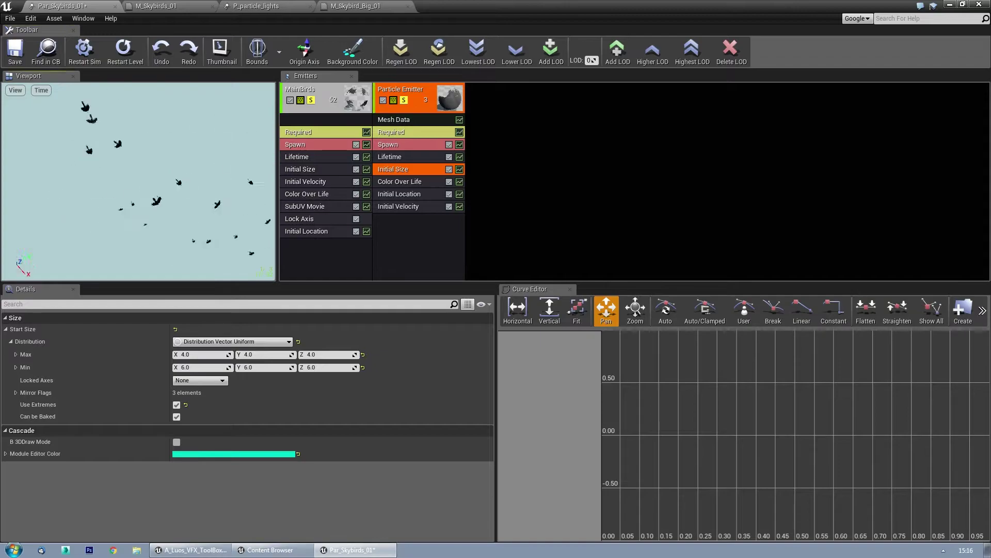
drag(145, 189, 144, 188)
- Set Initial Location to Max X/Y 100 and Min X/Y -100
click(391, 132)
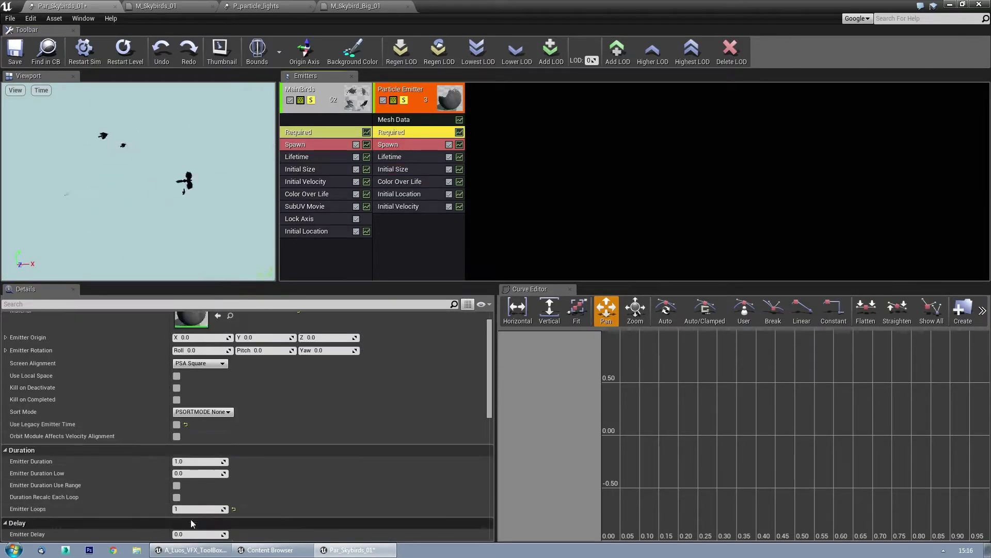
click(400, 194)
click(198, 355)
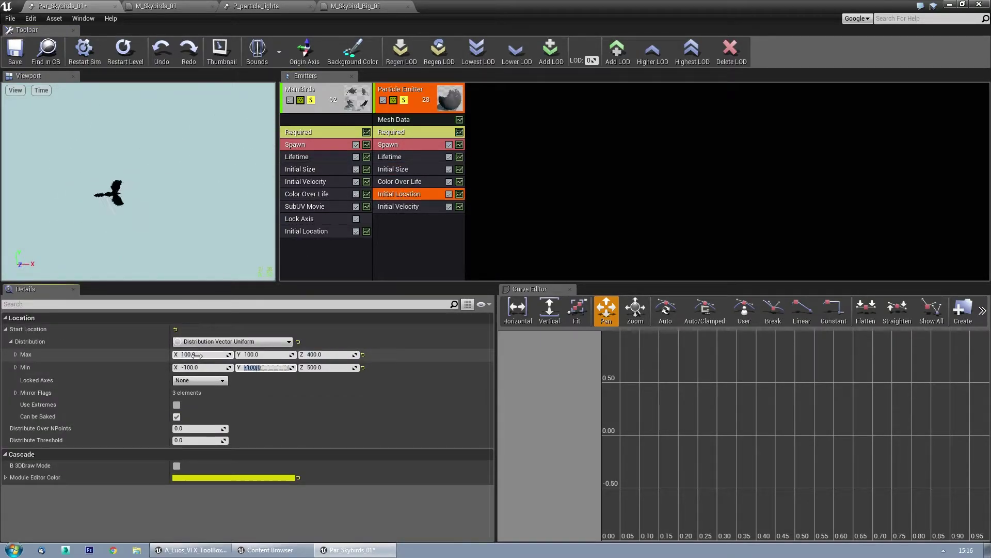
key(Return)
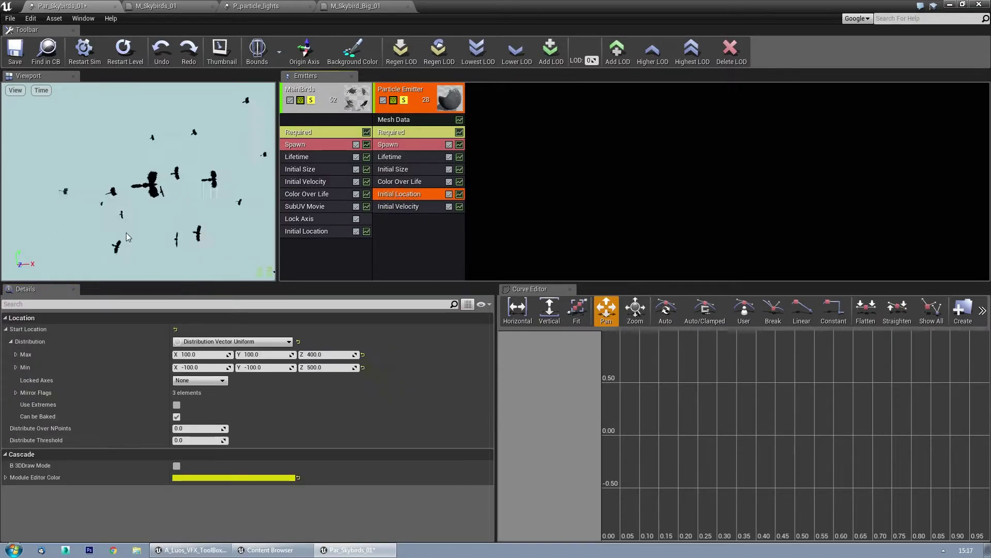
click(412, 209)
- Make Initial Velocity a Vector Uniform range with Max X 500 and Min X 1200
click(232, 341)
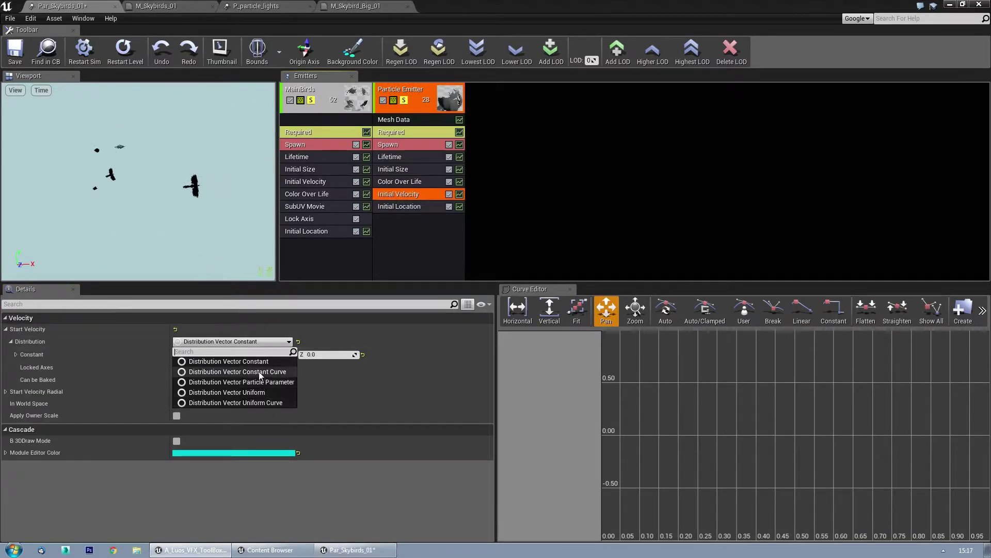
click(222, 386)
click(209, 356)
key(Tab)
key(Tab)
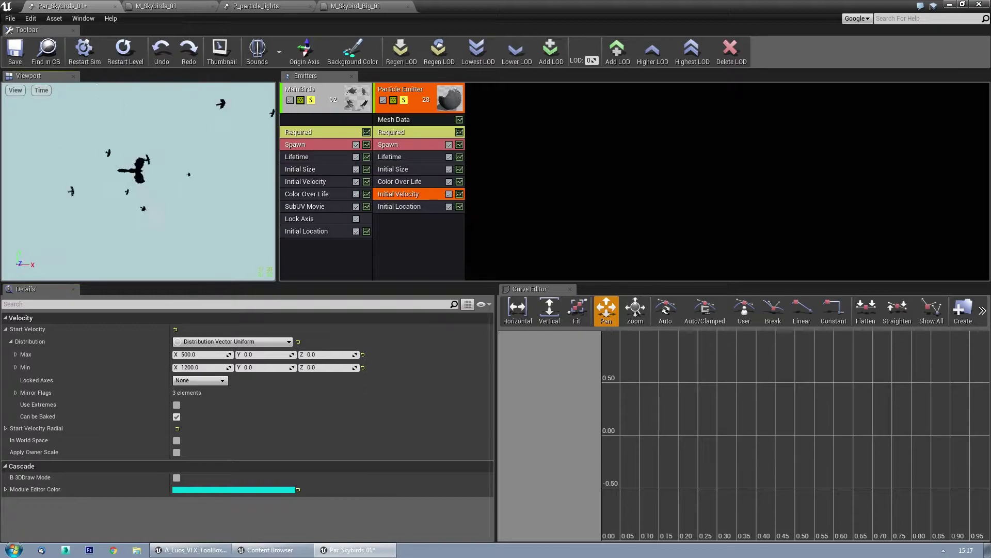
- Widen Initial Location to ±500 in X and Y
click(408, 206)
drag(205, 356, 205, 355)
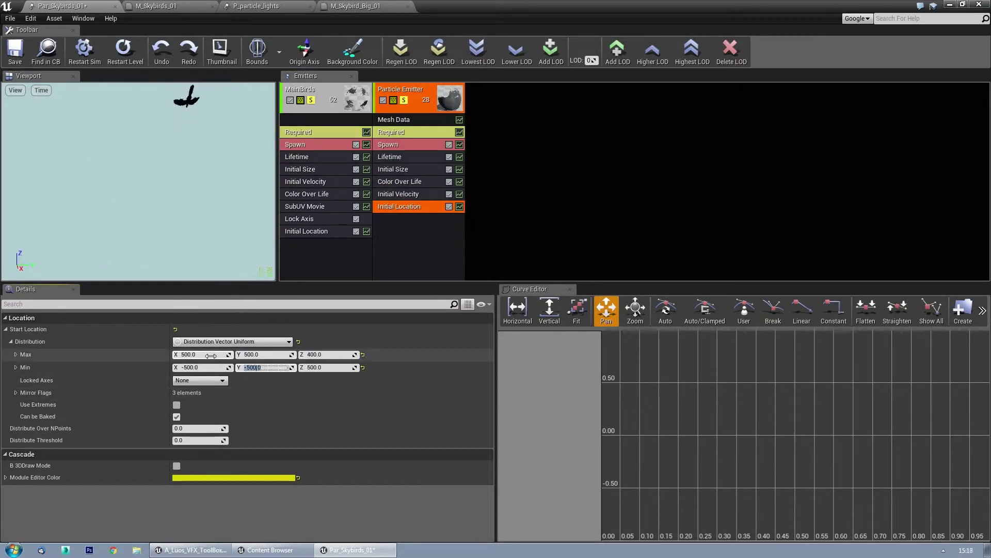
key(Return)
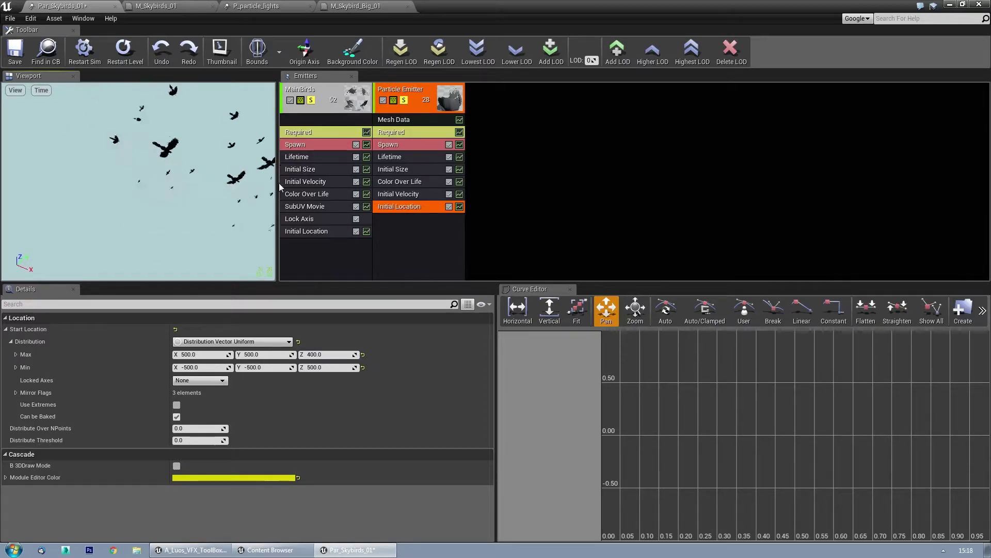
- Review the spawn burst count, colour over life and emitter properties, then save the particle system
click(387, 144)
click(198, 466)
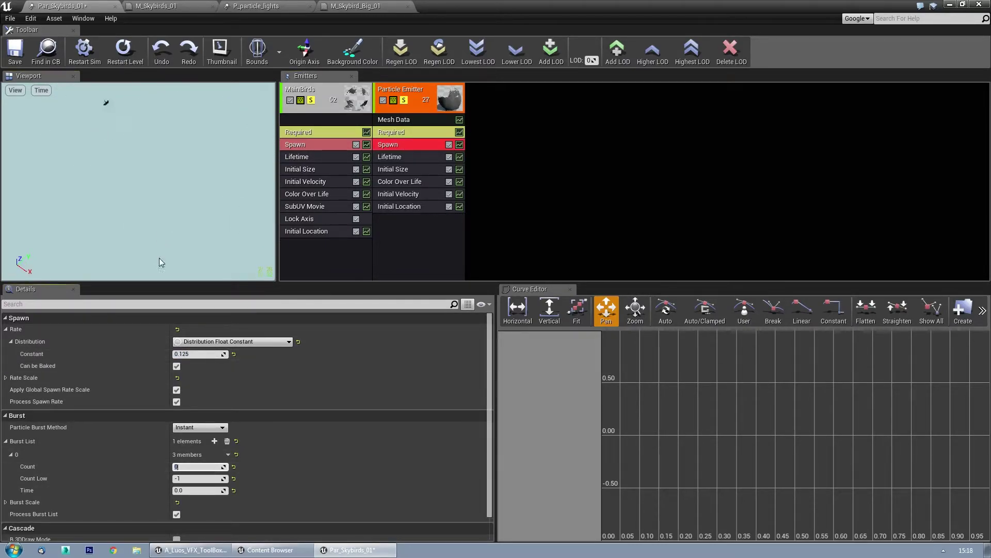
click(320, 181)
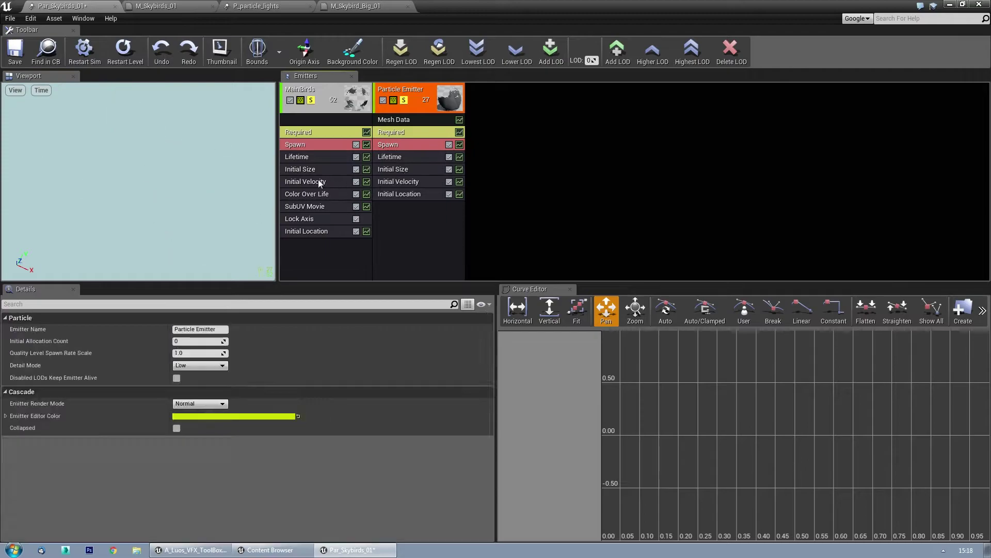
click(387, 194)
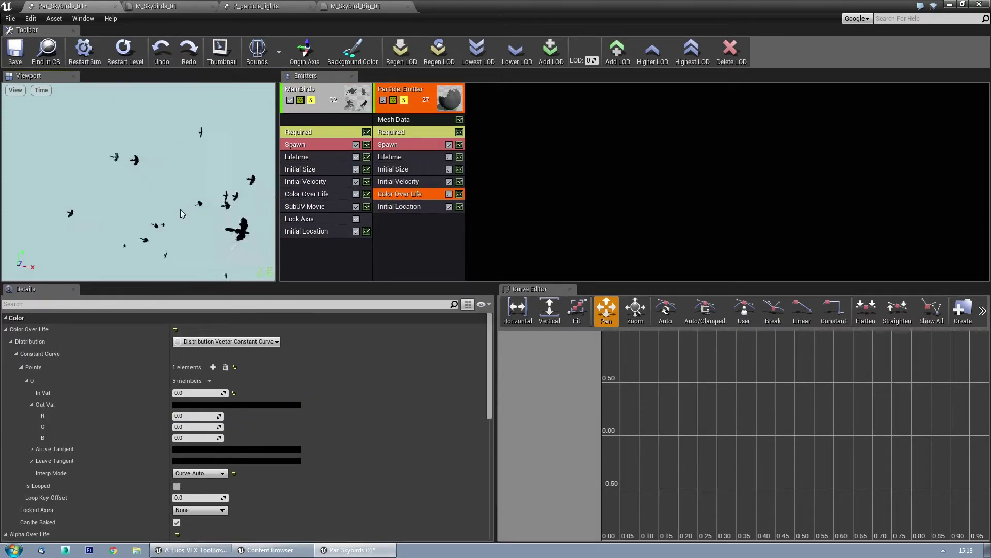
click(320, 106)
click(408, 93)
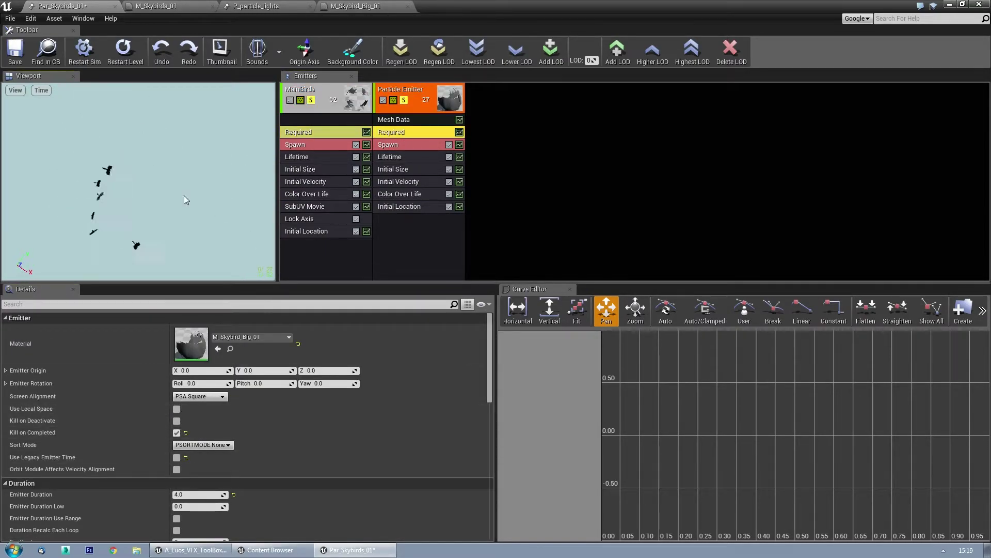
key(ctrl+s)
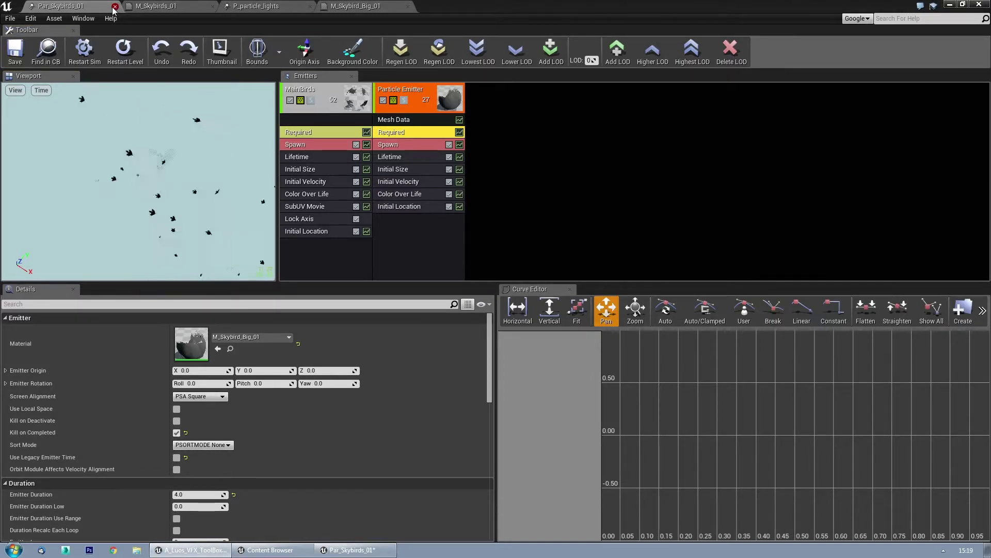
- Rename the mesh emitter to BigBird and bring up its emitter actions menu
click(215, 330)
text(BigSkyBird)
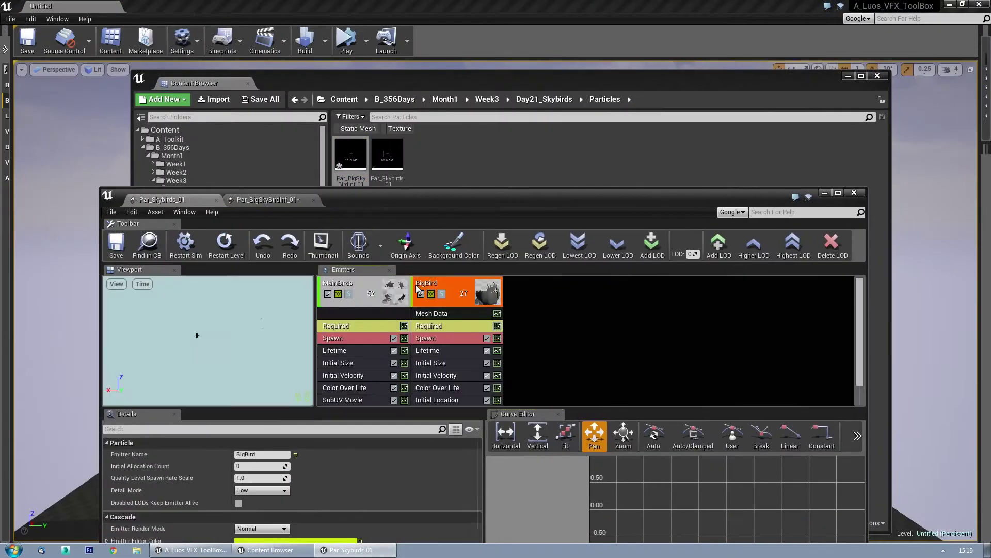
right_click(464, 281)
mouse_move(488, 283)
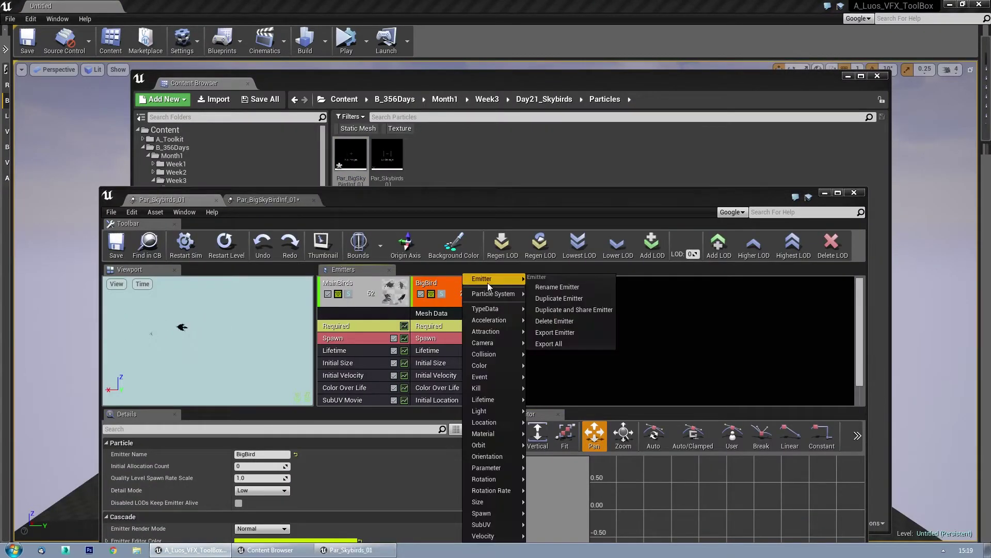
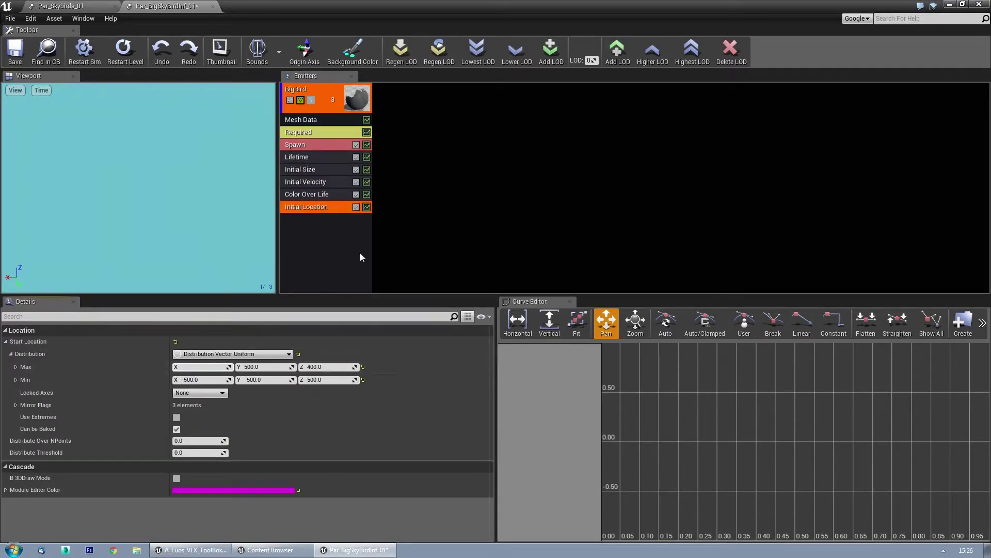
- Delete the Initial Location module from BigBird and enlarge the particle preview area
key(Delete)
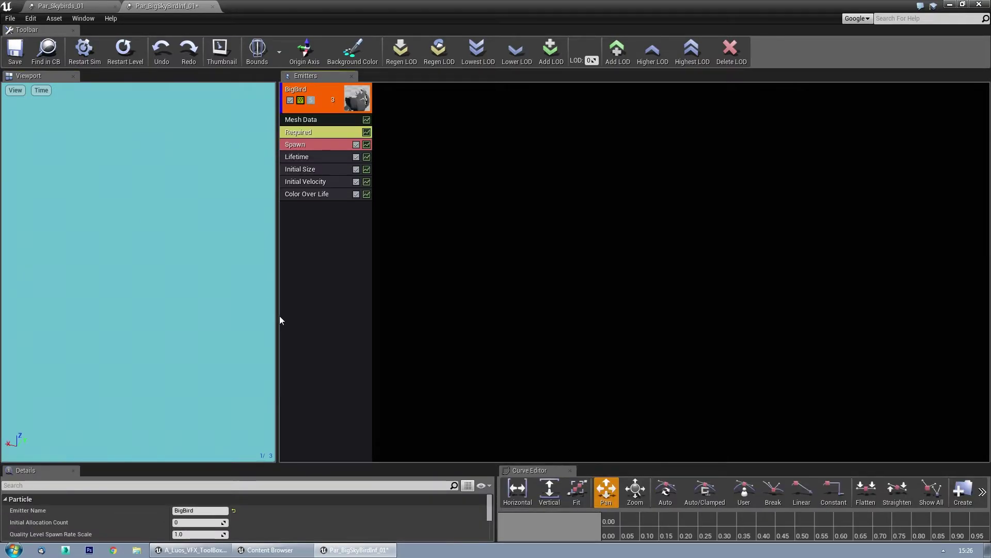
drag(278, 320, 571, 320)
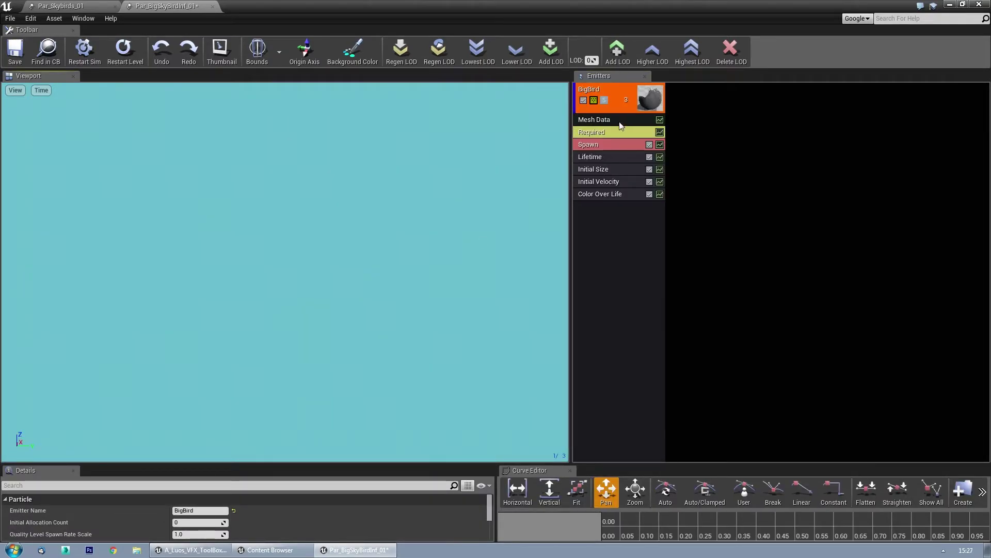
click(607, 146)
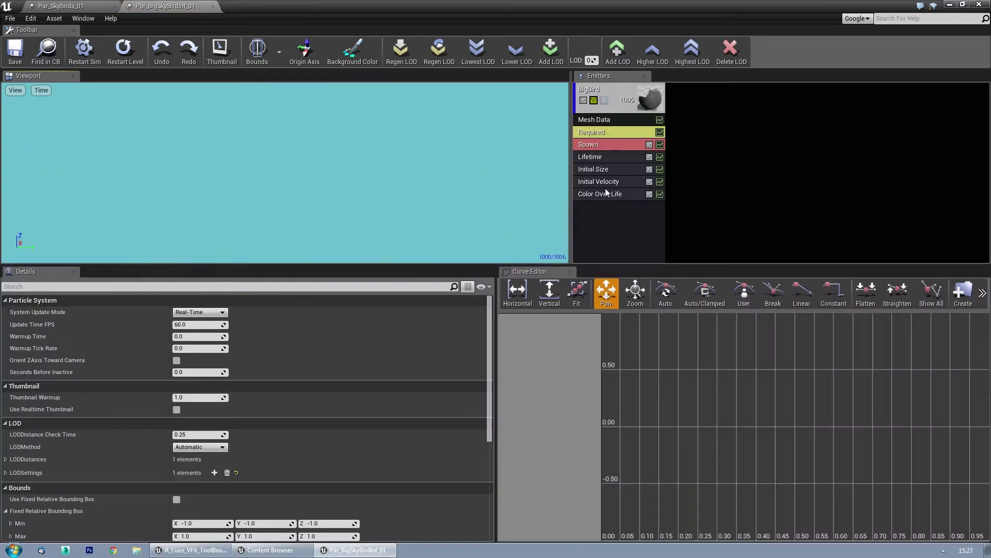
- Switch Color Over Life's alpha distribution to a different distribution type
click(600, 194)
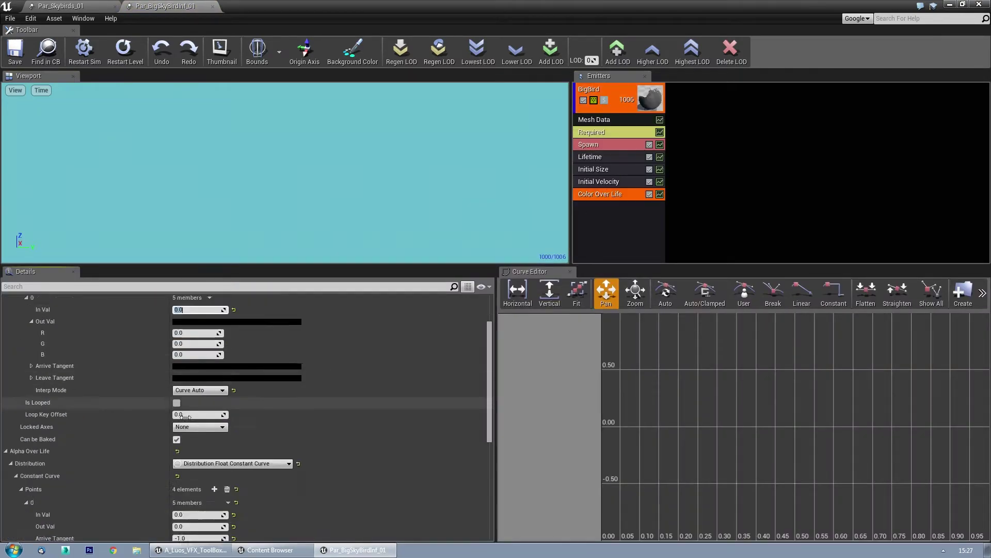
scroll(232, 413, down, 5)
click(233, 421)
click(228, 442)
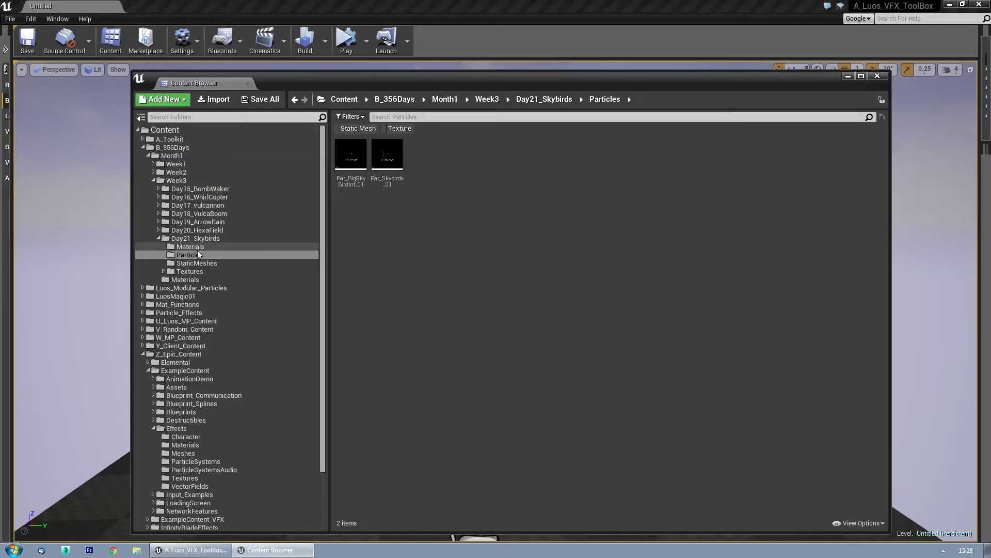
- Create a Blueprints folder holding a new BP_SkyBirds blueprint class, and open it for editing
click(196, 238)
text(lueprints)
key(Return)
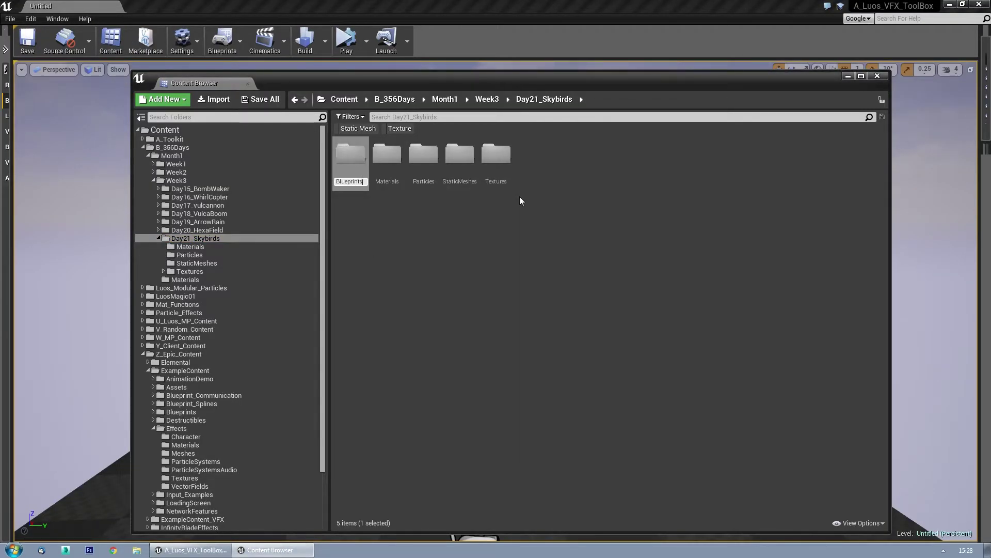
right_click(421, 204)
click(479, 299)
text(BP_SkyBirds)
key(Return)
double_click(362, 181)
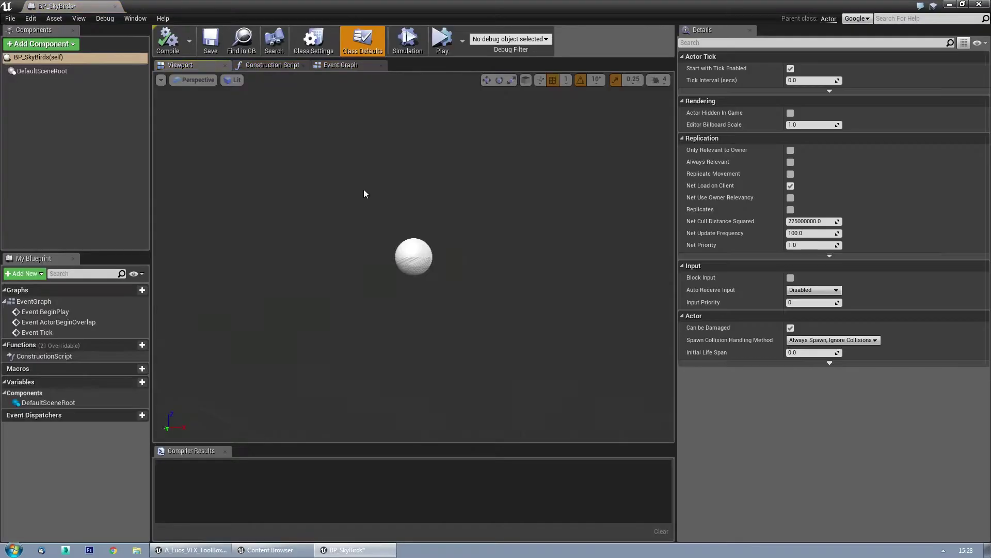
- Add a billboard component named SkybirdBillboard and make it the root
click(41, 44)
click(33, 131)
text(SkybirdBillboard)
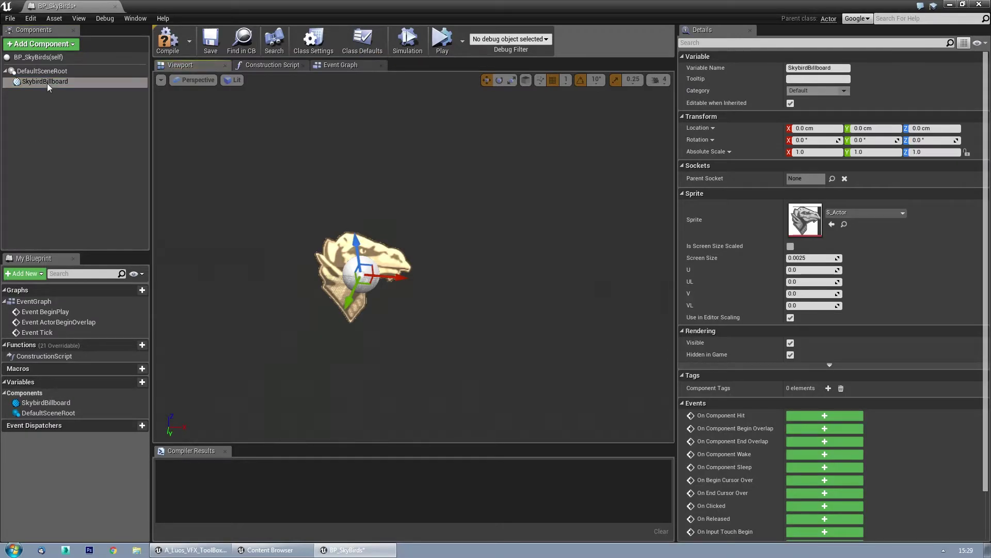
key(Return)
drag(48, 83, 46, 72)
- Add two particle system components named Main Birds and big Bird
click(41, 44)
click(58, 118)
text(Main Birds)
key(Return)
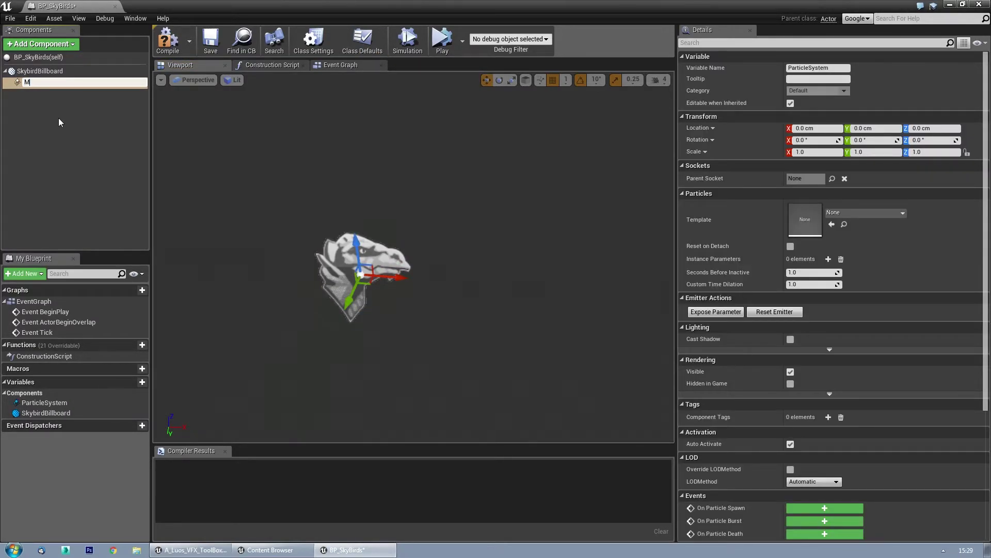
click(41, 44)
click(58, 106)
text(big Bird)
key(Return)
- Add a spring arm named BirdArm and attach it under SkybirdBillboard
click(41, 44)
click(58, 106)
text(spring)
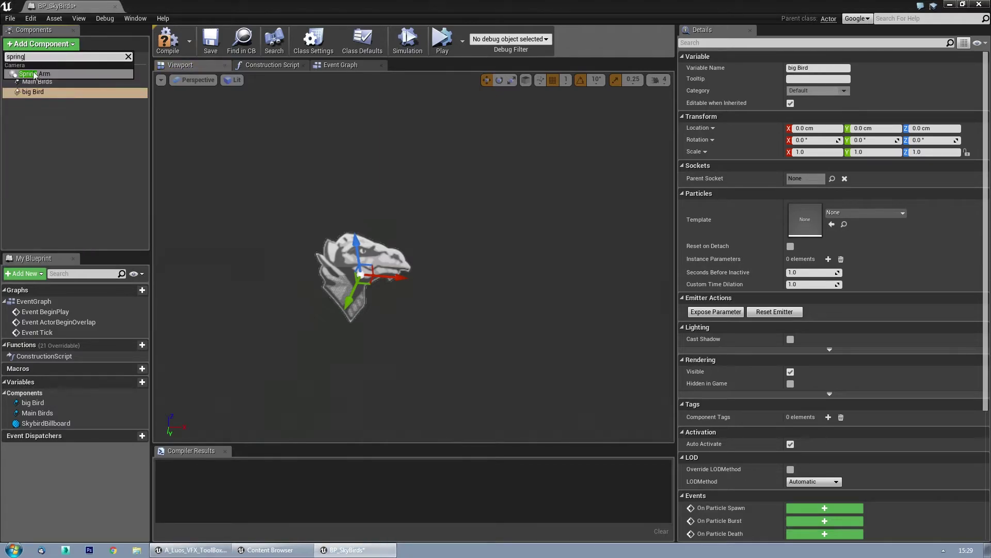
text(BirdArm)
key(Return)
drag(36, 102, 46, 73)
click(60, 97)
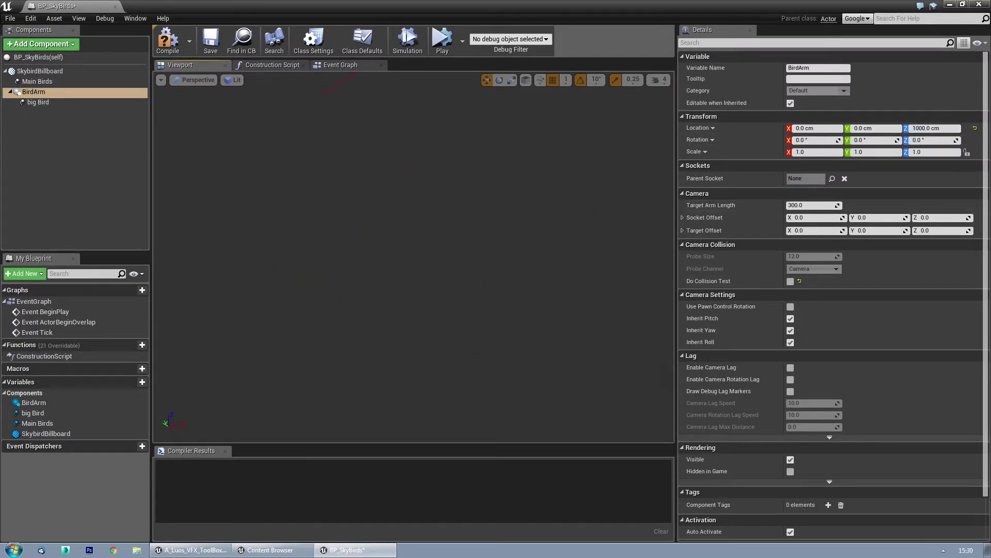
- Try adding a rotating movement component, then undo it
key(Down)
key(Up)
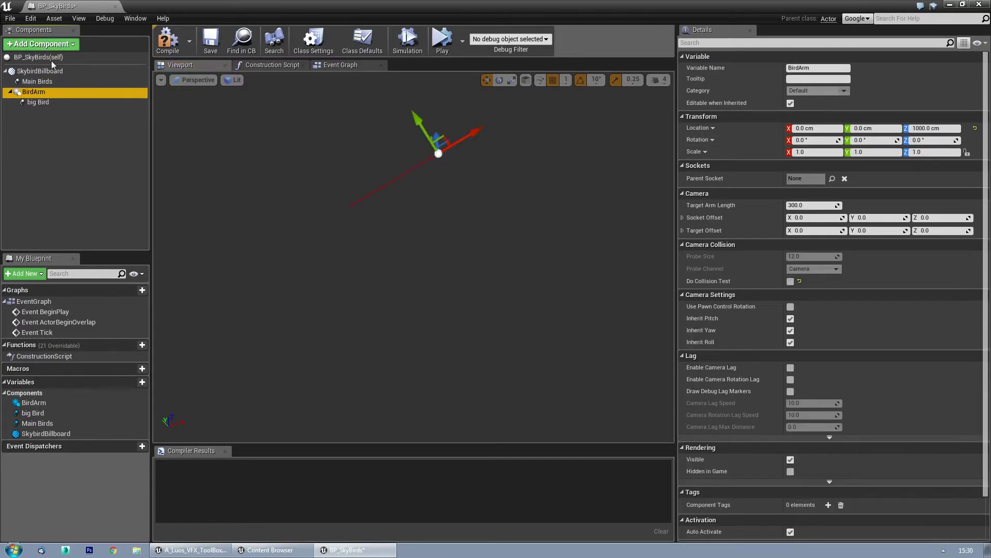
click(42, 44)
click(33, 100)
click(32, 108)
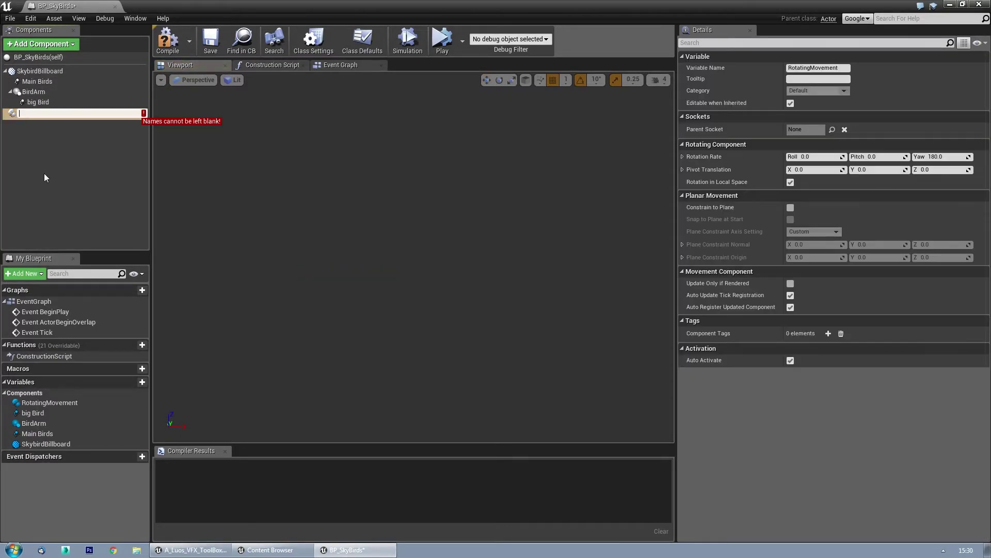
key(ctrl+z)
- Set BirdArm's X location to -2000 cm
click(37, 82)
click(843, 213)
click(932, 128)
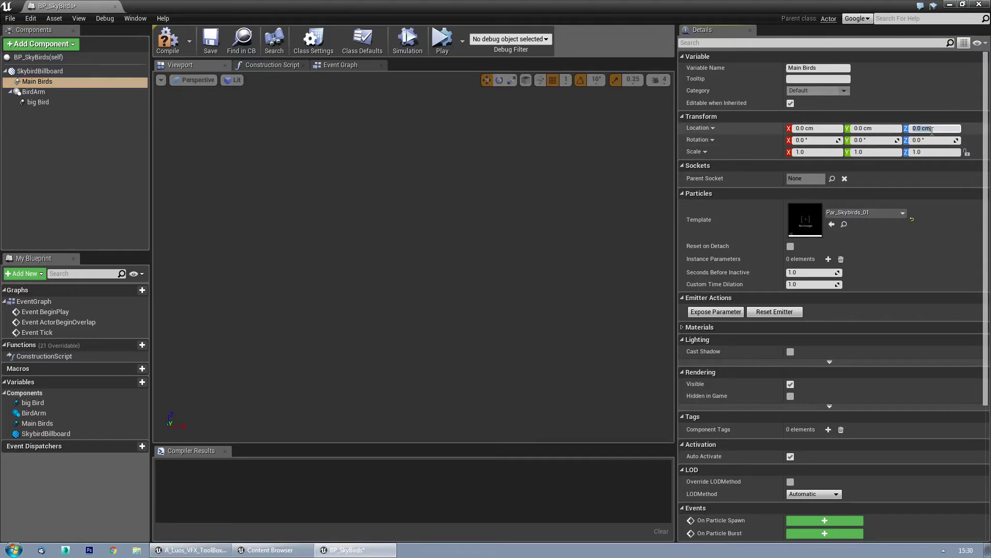
key(Up)
key(Down)
key(Down)
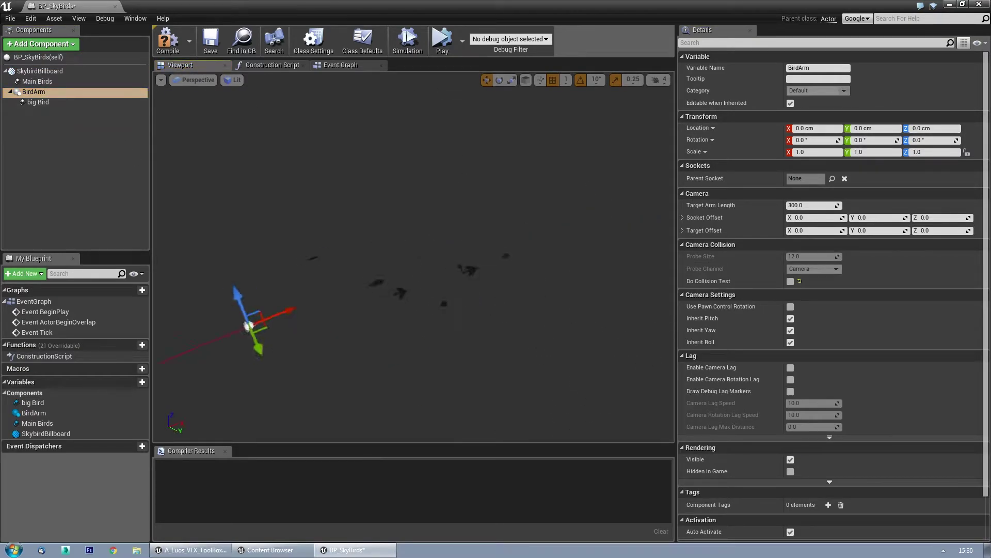
click(46, 96)
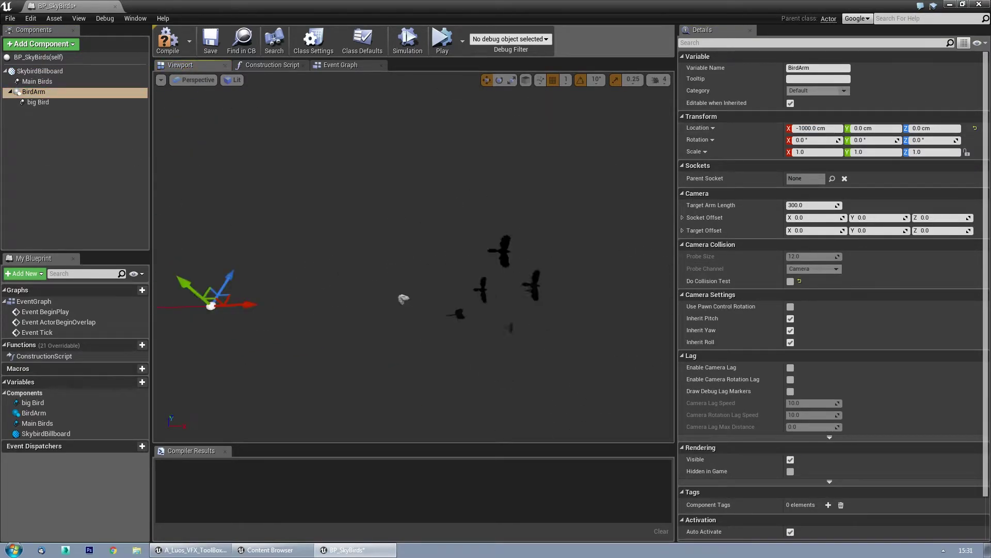
text(-2000)
key(Return)
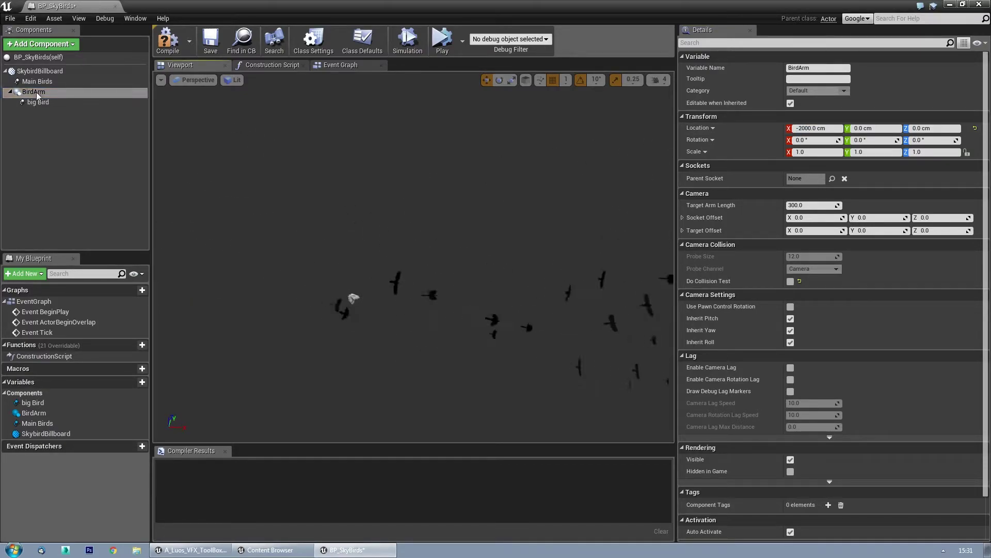
- Add a BirdArm2 spring arm under BirdArm holding big Bird, with collision test off
click(41, 44)
click(26, 139)
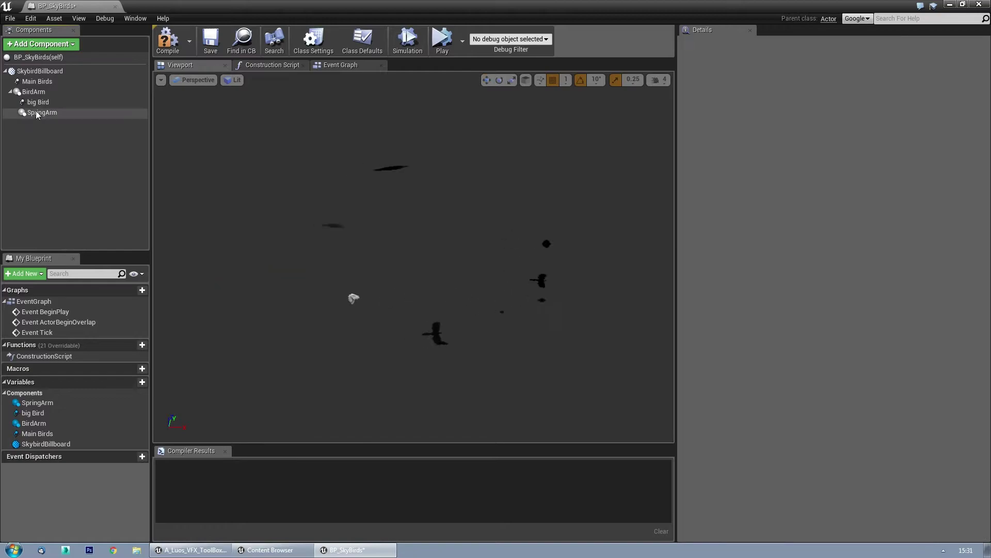
drag(37, 102, 36, 110)
click(818, 67)
text(BirdArm2)
key(Return)
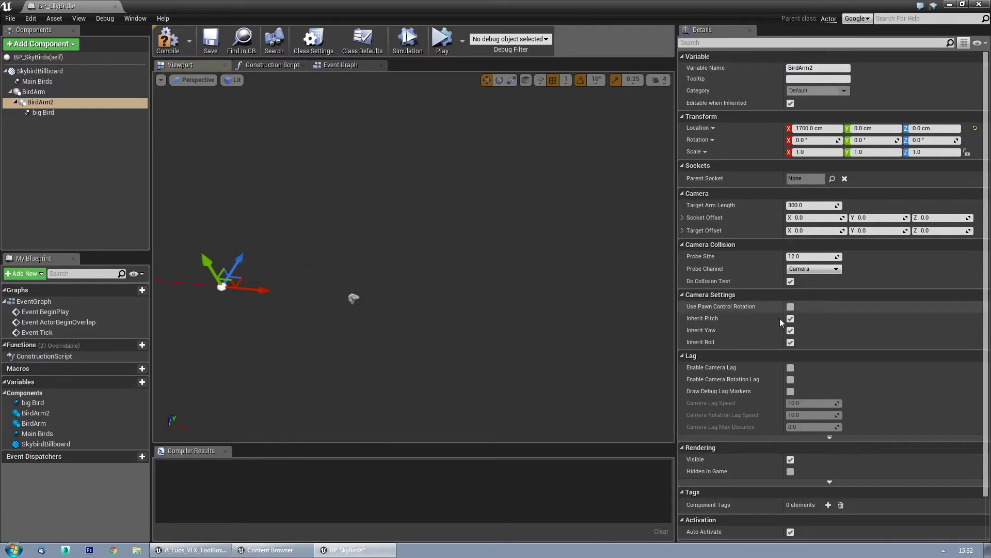
click(790, 281)
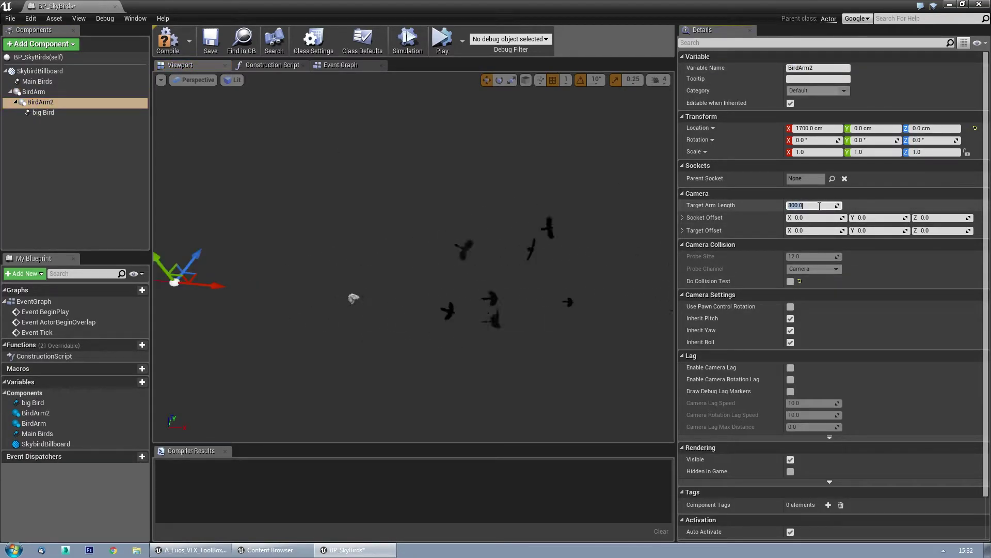
text(330)
click(43, 112)
click(865, 212)
- Give big Bird the Par_BigSkyBirdInf_01 template, rotate it -90° about Z, and compile
text(big)
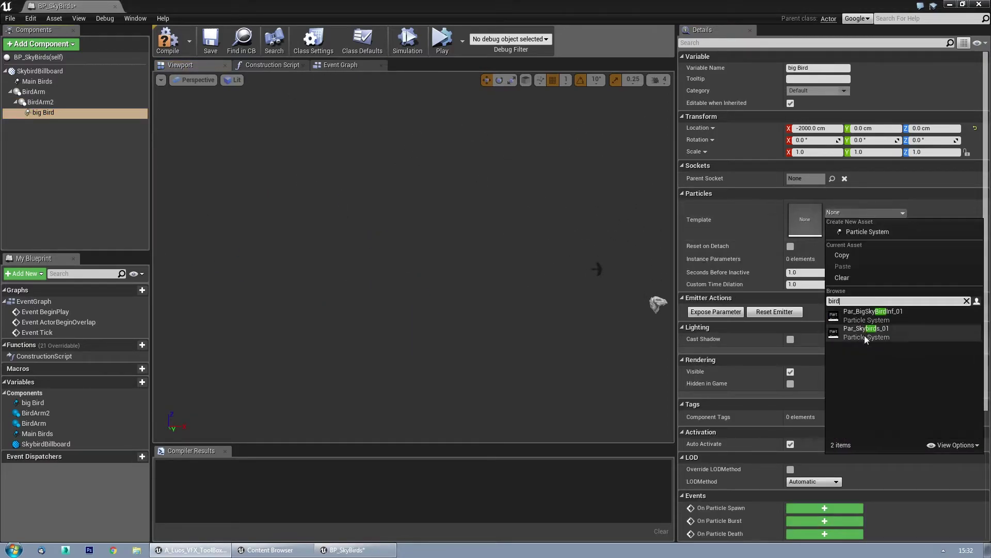
click(864, 335)
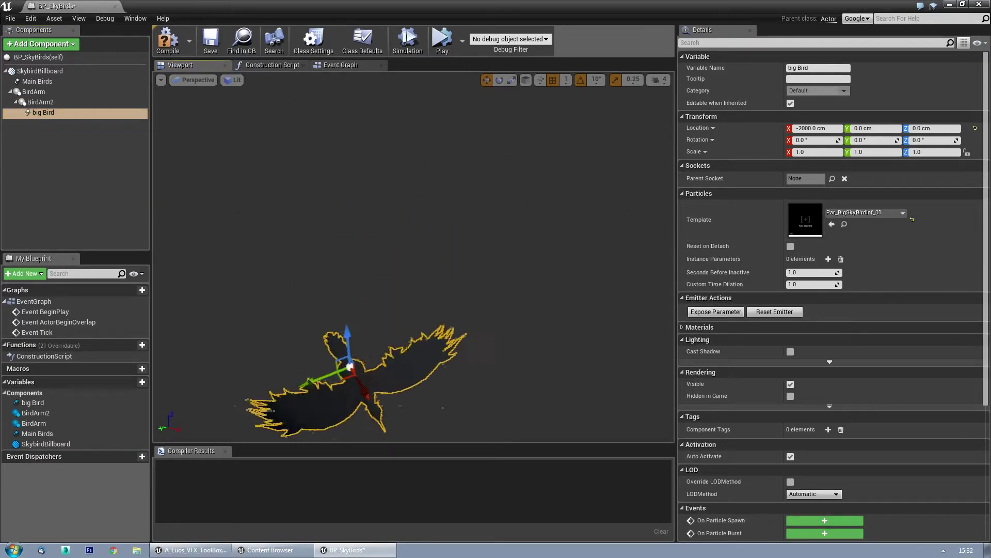
key(e)
drag(263, 309, 425, 340)
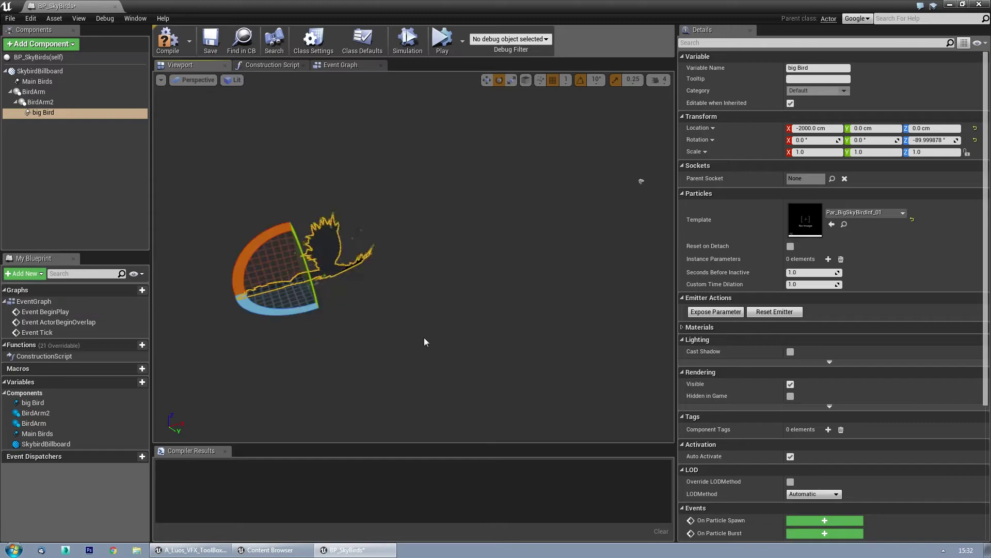
key(F7)
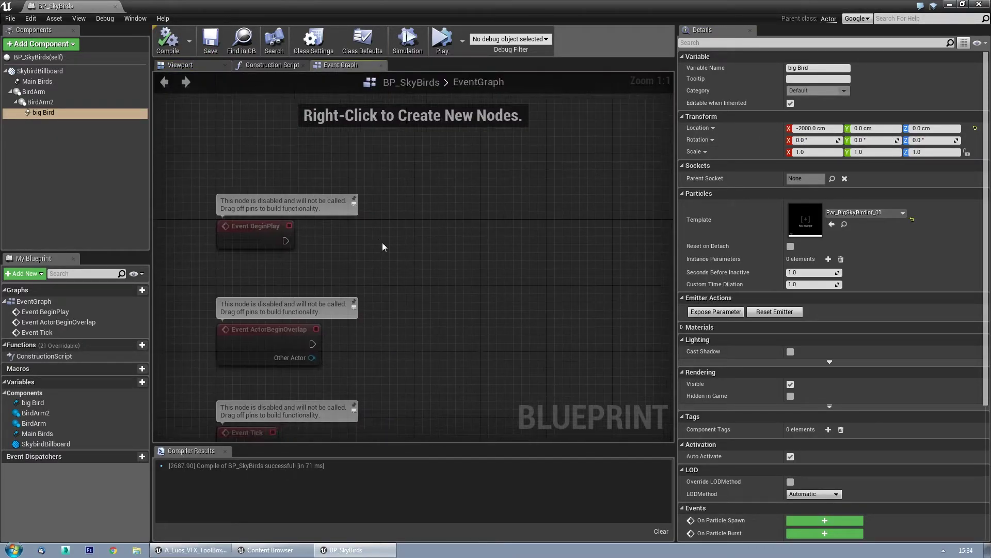
- Add a RotoTicker Timeline node after BeginPlay and a Sequence node after its Update
drag(247, 236, 432, 237)
text(timeline)
click(472, 356)
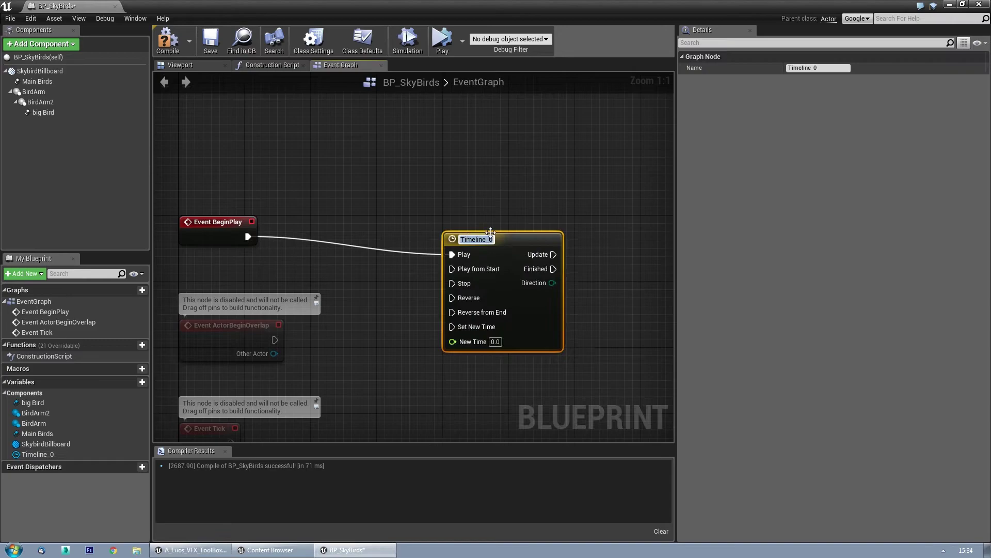
right_drag(499, 238, 360, 247)
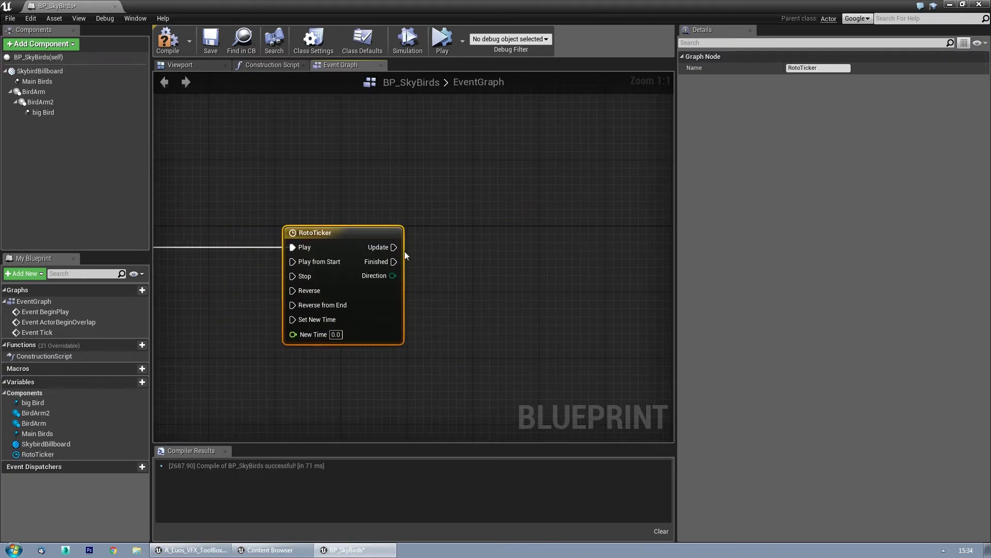
right_click(452, 251)
text(seq)
click(525, 357)
- Add a BirdArm getter feeding a new AddLocalRotation node
drag(394, 246, 461, 262)
right_drag(522, 209, 401, 230)
right_click(498, 193)
text(addlocalrot)
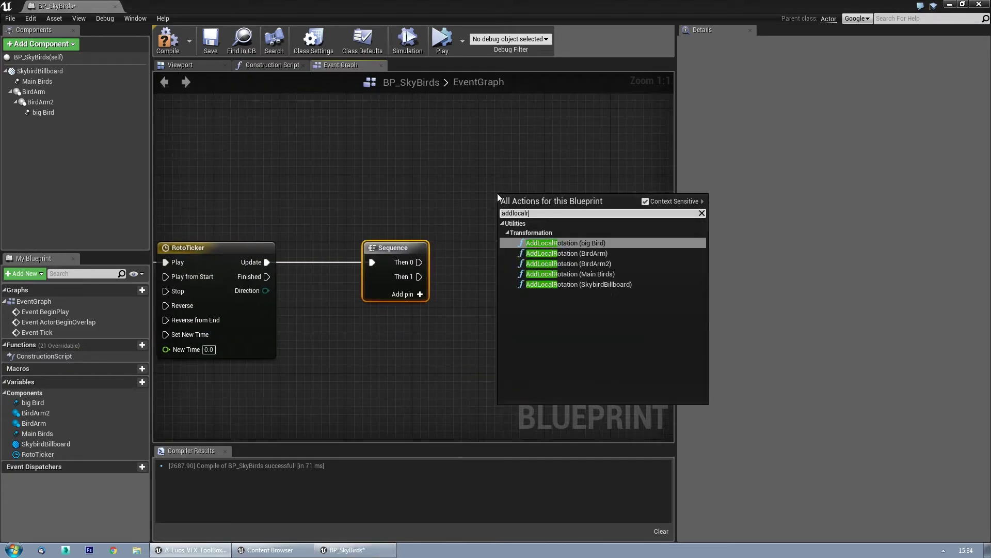
key(Return)
drag(538, 201, 537, 144)
- Duplicate AddLocalRotation for Bird Arm 2, wiring Then 0 and Then 1 to the two nodes
key(ctrl+w)
drag(40, 102, 413, 300)
drag(419, 261, 504, 163)
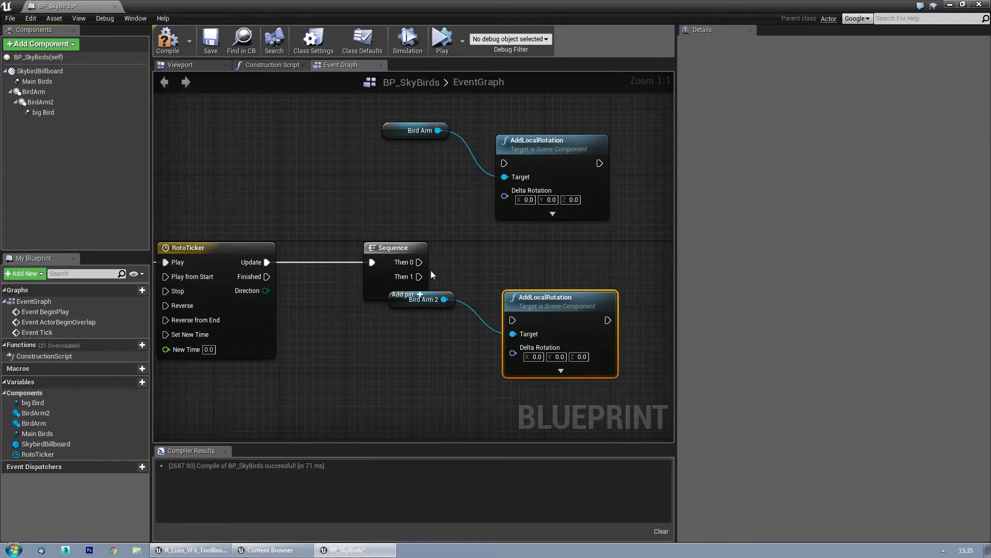
drag(444, 299, 537, 317)
drag(419, 276, 537, 303)
drag(424, 299, 451, 298)
drag(537, 141, 448, 146)
- Tidy the graph with a reroute on the Then 0 wire and arm getters beside their nodes
scroll(448, 146, down, 1)
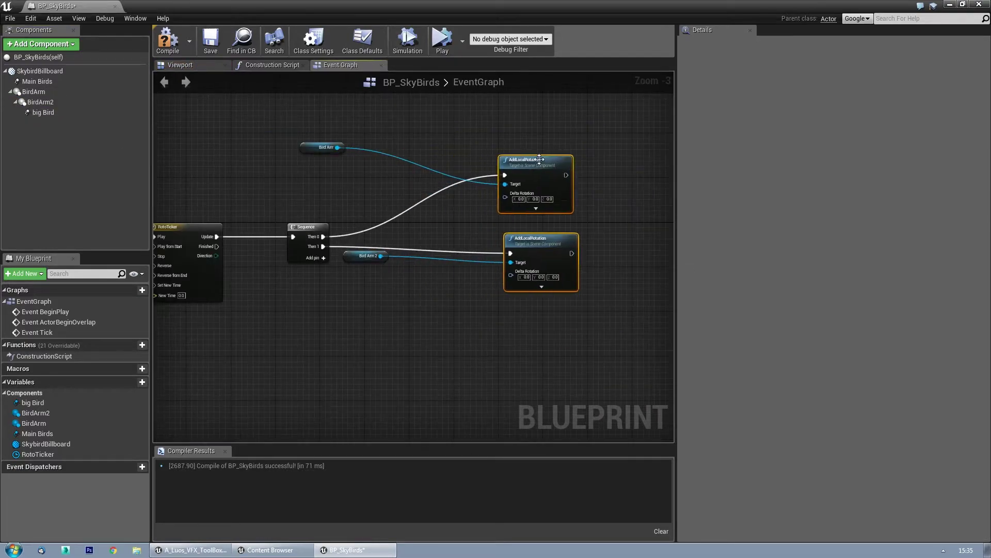
double_click(428, 169)
drag(334, 140, 473, 184)
drag(392, 280, 473, 276)
right_drag(542, 362, 454, 333)
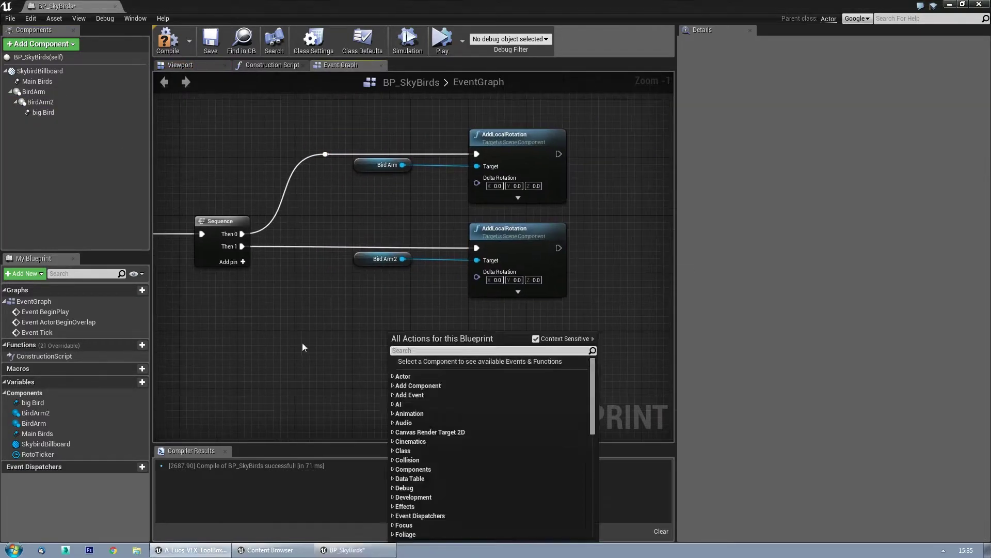
double_click(38, 453)
- Add float tracks Arm1 and Arm2 to the RotoTicker timeline
click(217, 94)
text(Arm1)
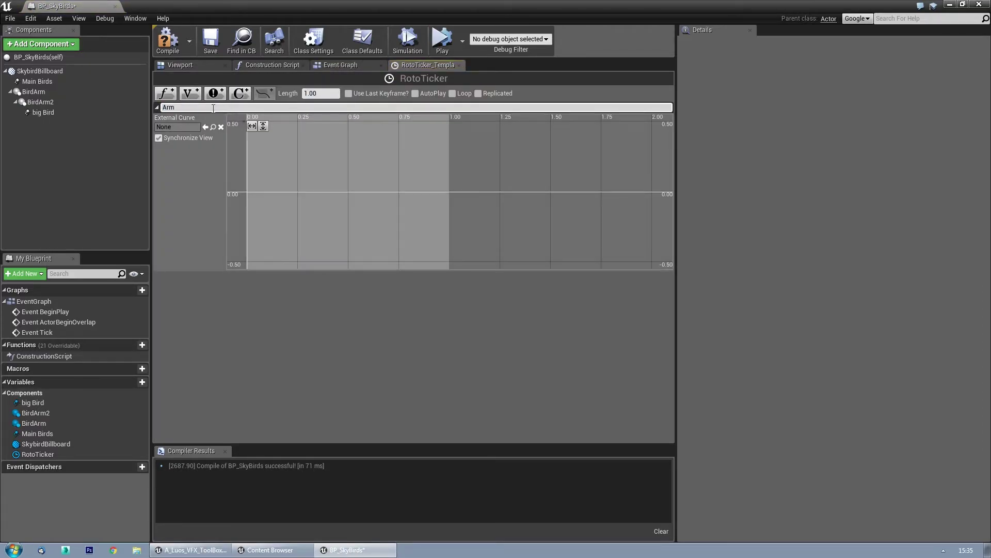
key(Return)
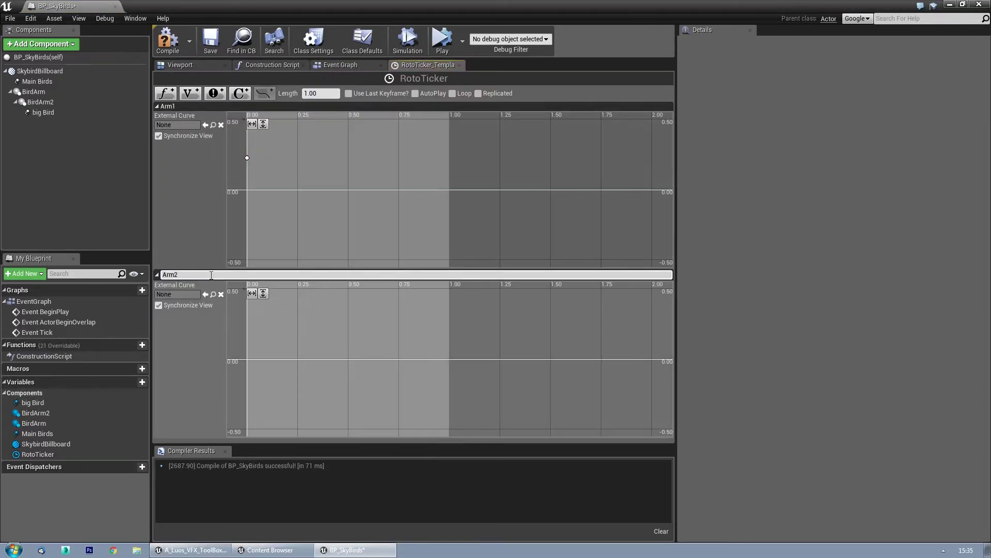
shift+click(254, 324)
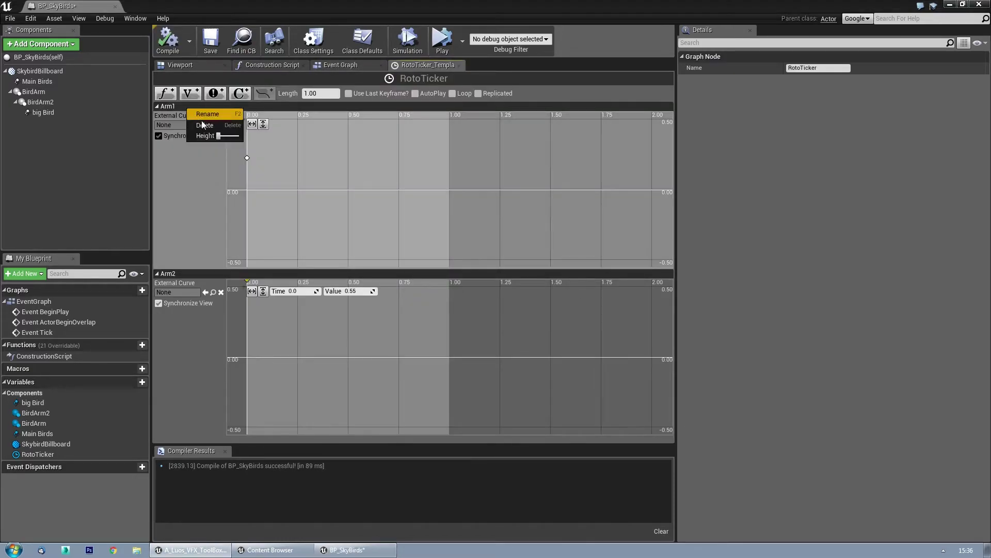
- Remove the tracks and recreate the Arm1 float track with its key value set
click(203, 124)
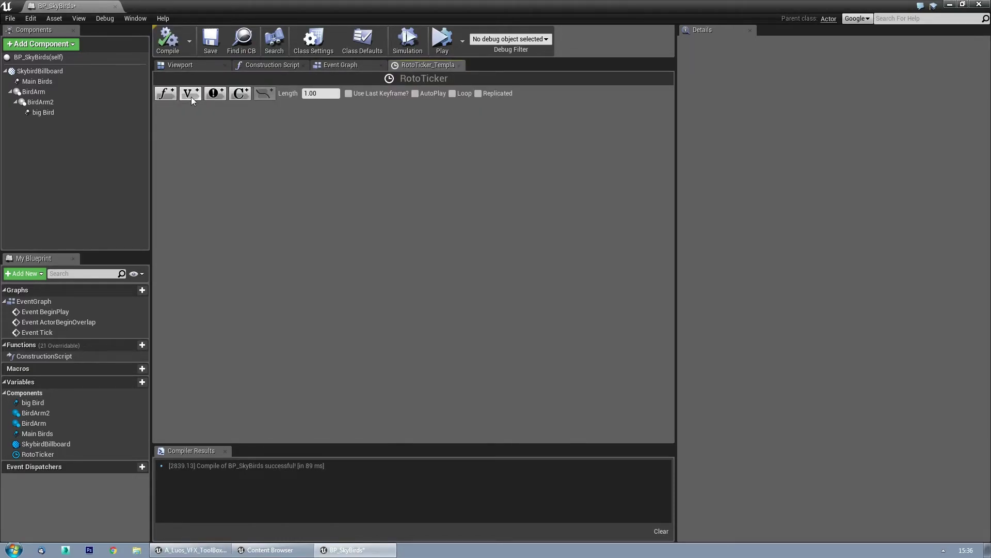
click(191, 96)
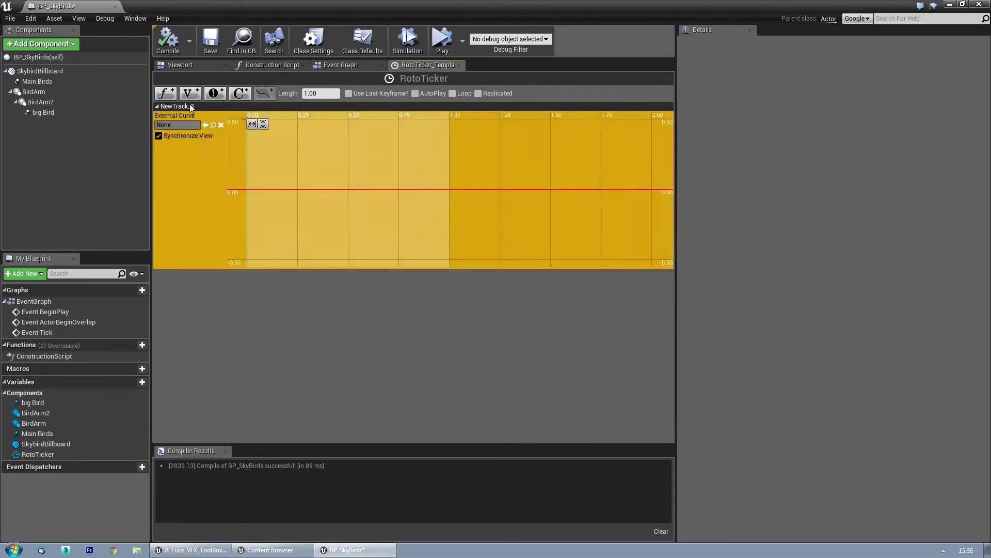
text(Arm1)
key(Return)
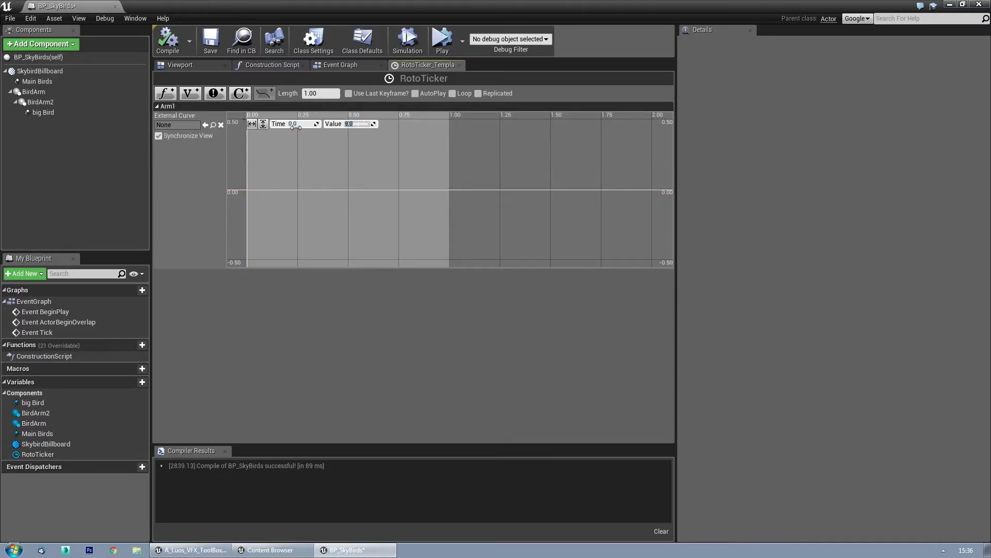
scroll(323, 183, down, 3)
scroll(441, 126, down, 5)
key(Return)
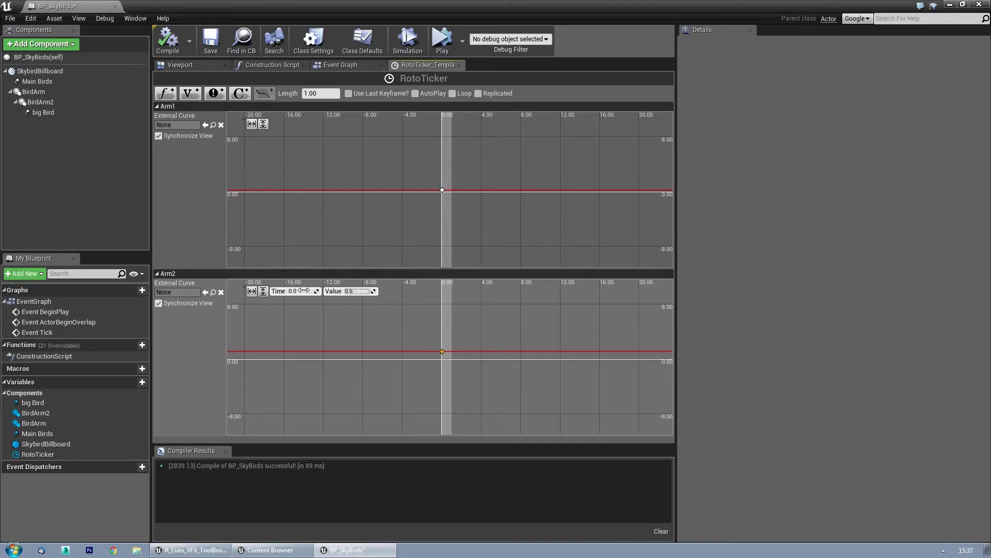
click(332, 64)
- Shift the lower AddLocalRotation and Bird Arm 2 down, then compile and simulate the blueprint
click(560, 243)
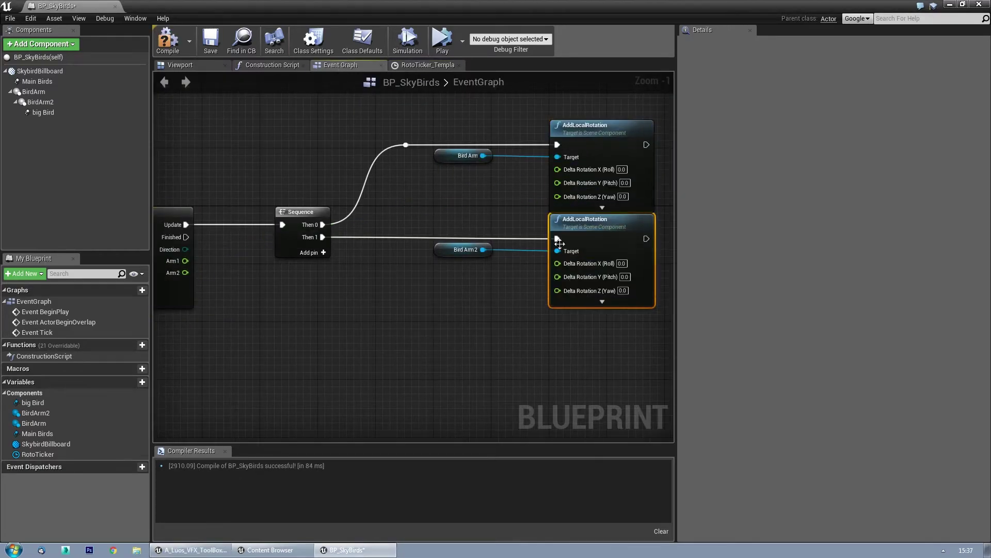
drag(559, 244, 559, 258)
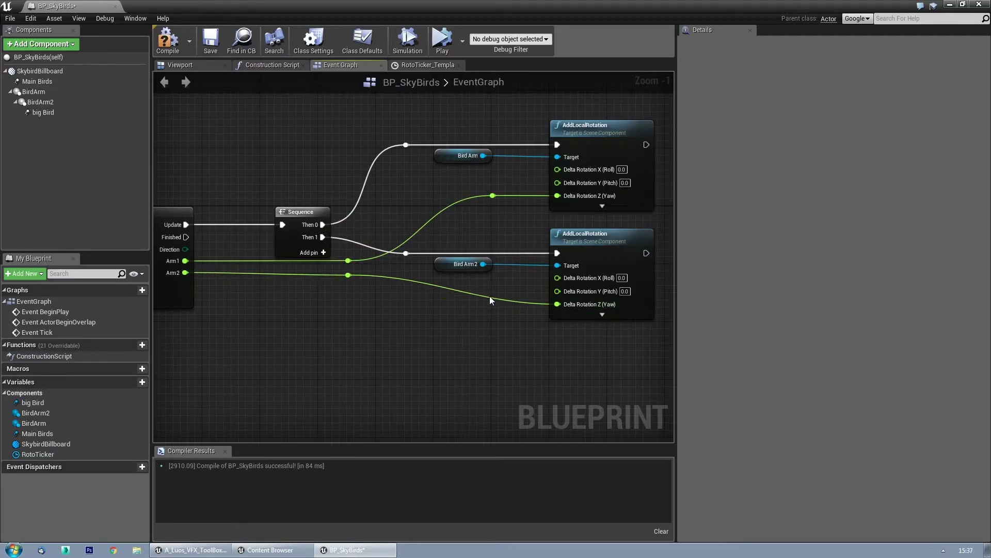
click(408, 41)
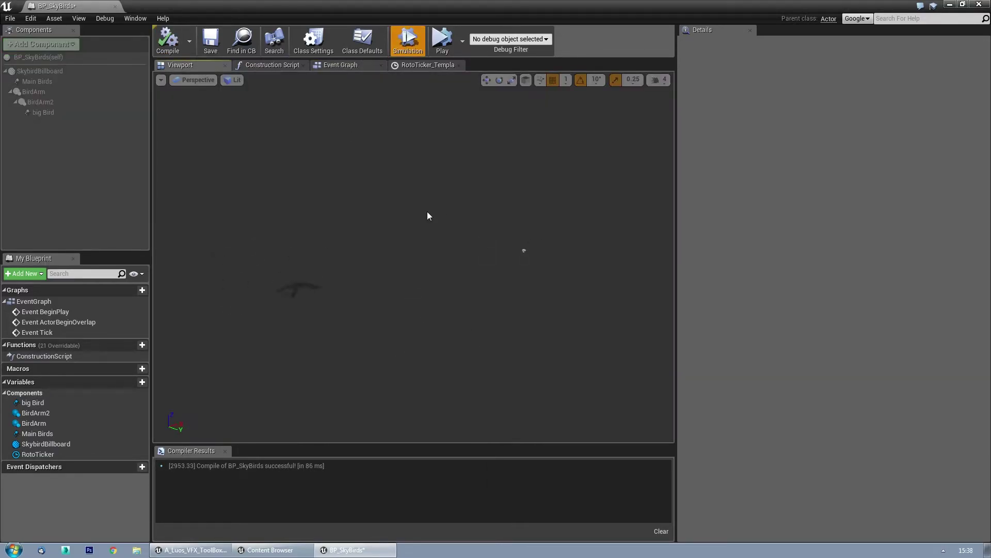
click(413, 65)
click(413, 46)
- Review the BirdArm, BirdArm2 and big Bird components and simulate the bird's motion
click(407, 46)
click(34, 91)
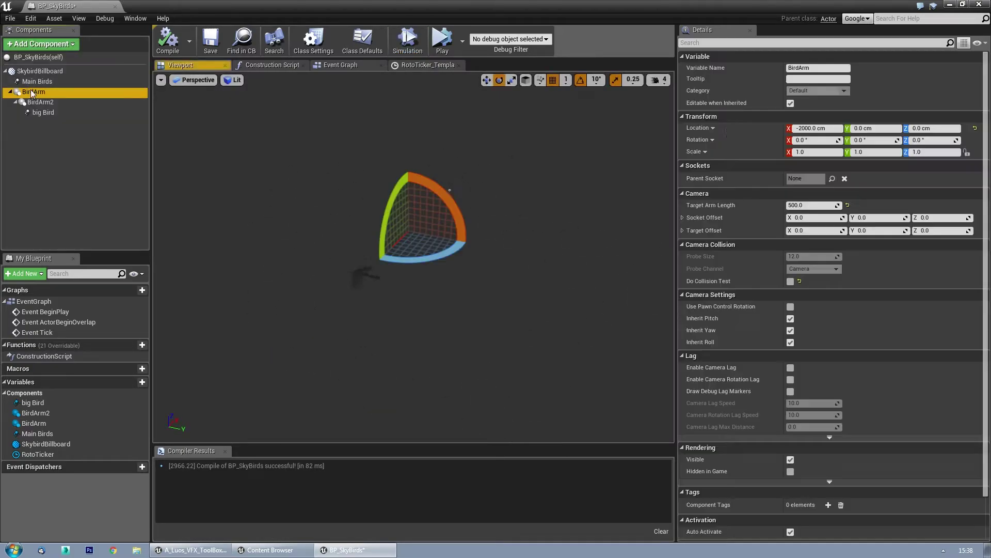
click(41, 102)
click(43, 112)
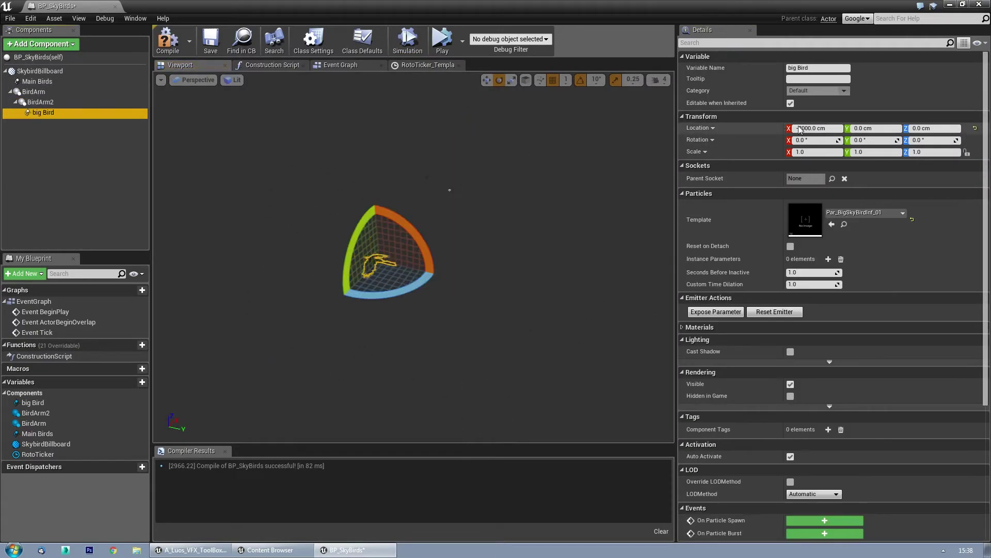
click(408, 41)
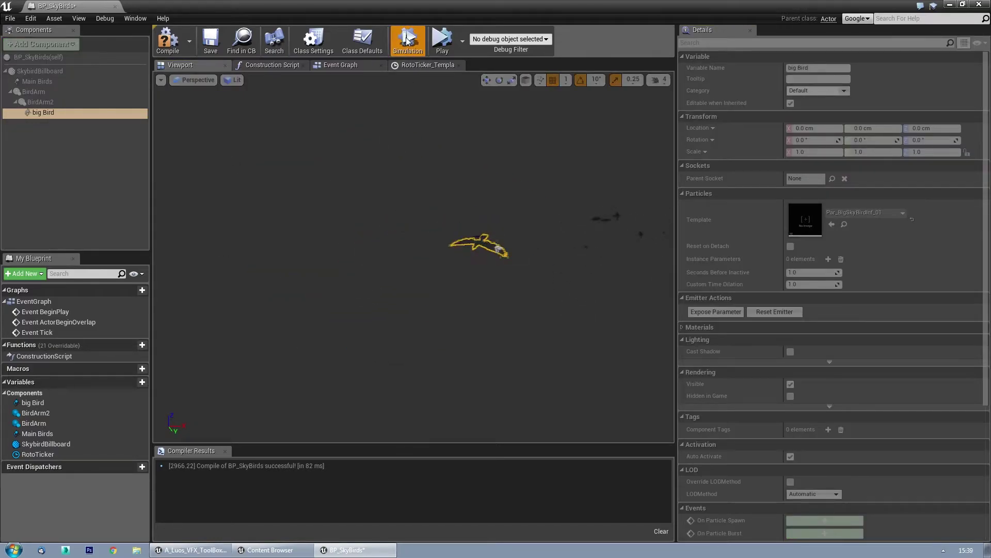
click(408, 41)
- Set BirdArm's arm length to 2000 and simulate to check the orbit
click(498, 248)
key(Return)
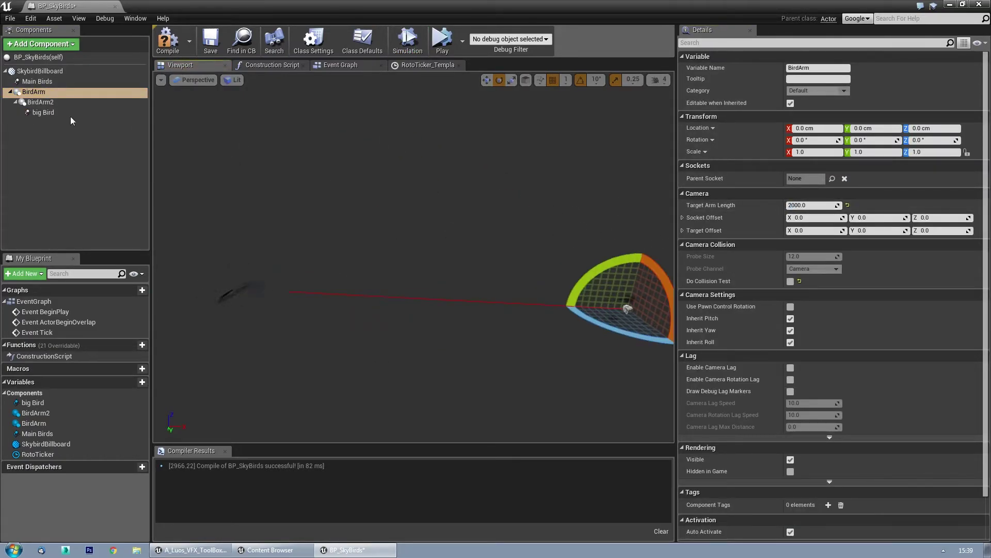
click(40, 101)
click(408, 41)
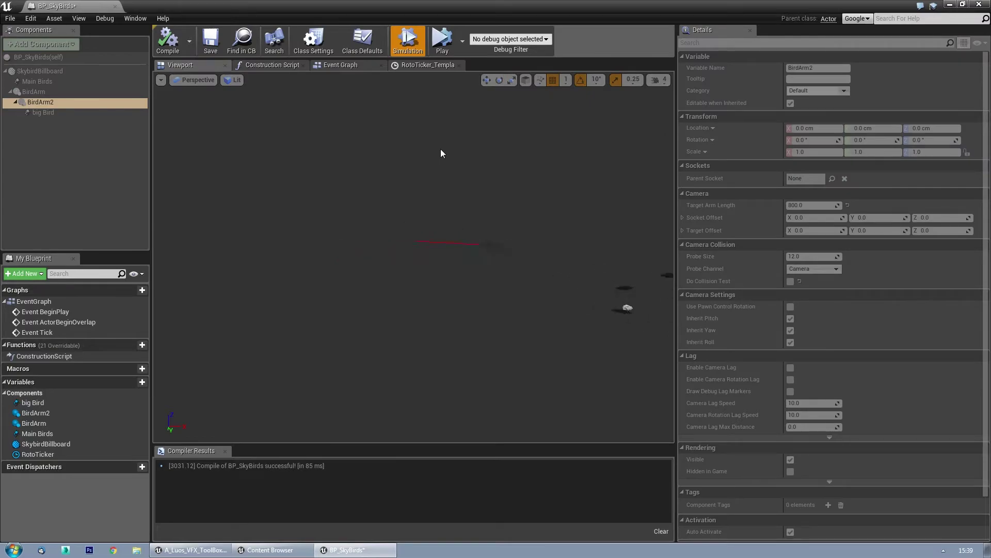
click(408, 41)
- Set BirdArm2's target arm length to 1800 and re-simulate the orbit
click(811, 205)
scroll(736, 196, down, 3)
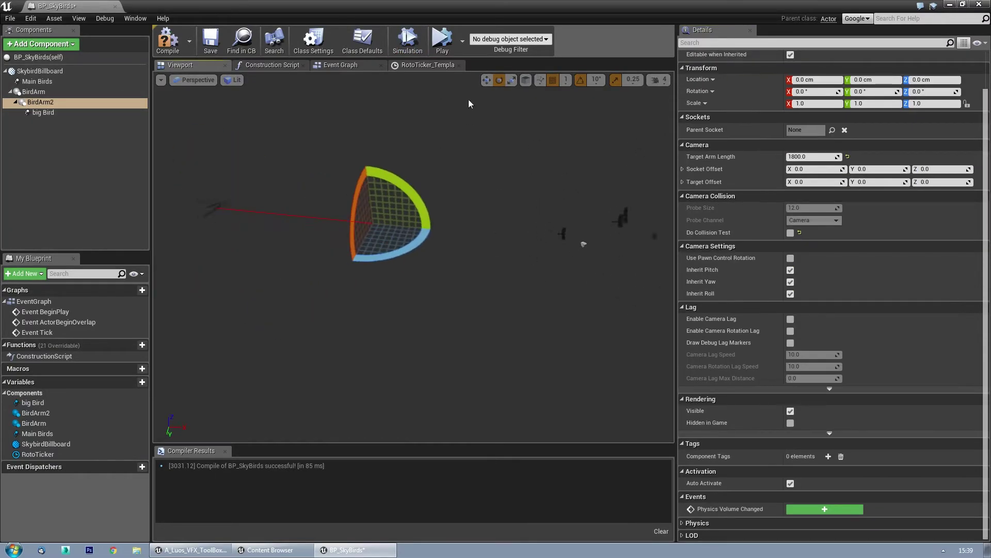
click(408, 41)
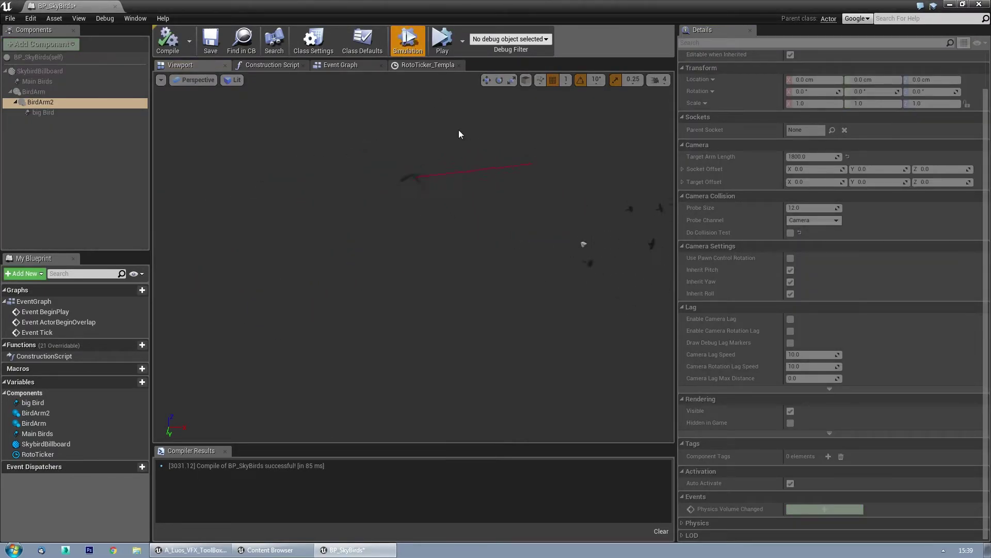
click(428, 65)
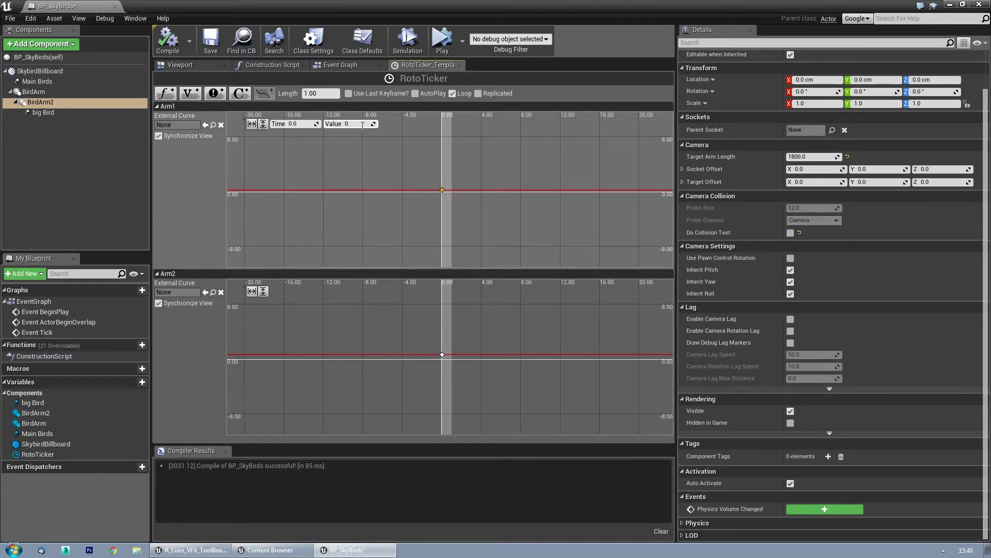
click(406, 38)
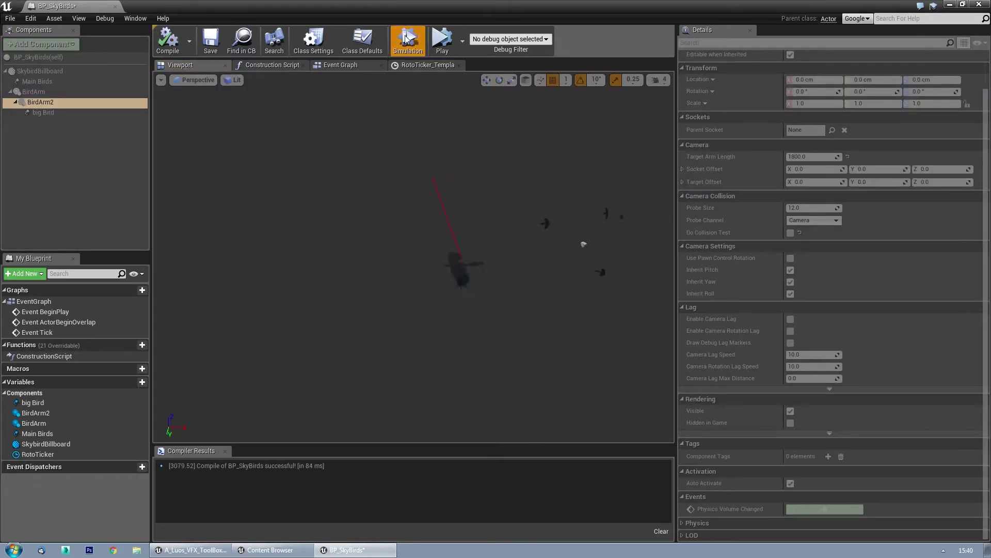
click(407, 38)
click(403, 43)
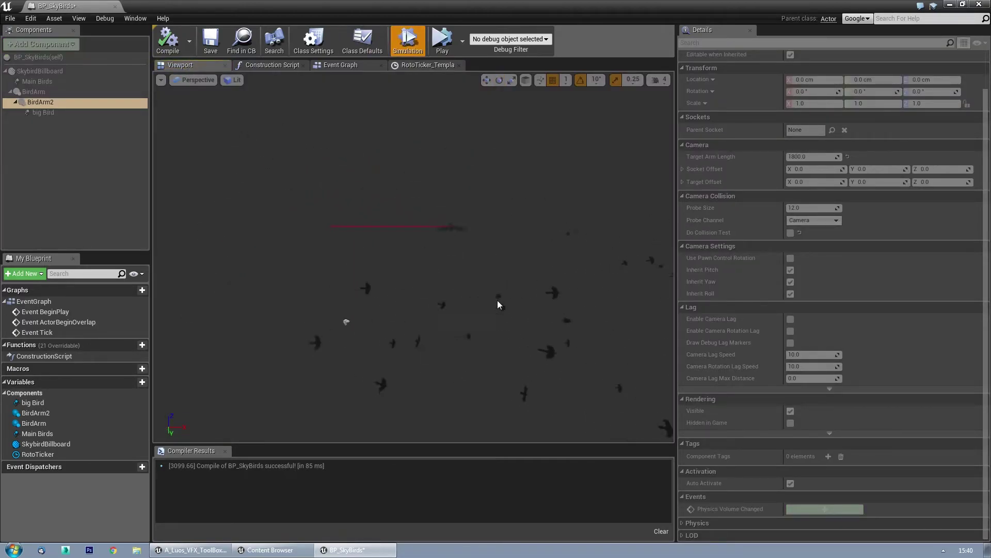
- Set Main Birds' X location to -2000 and simulate the flock
click(416, 41)
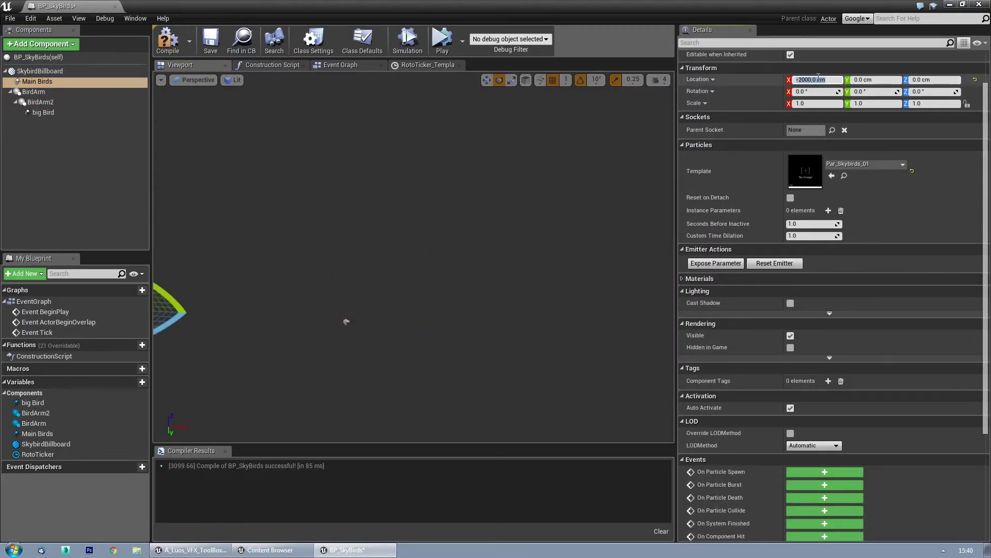
key(Return)
click(34, 91)
click(35, 81)
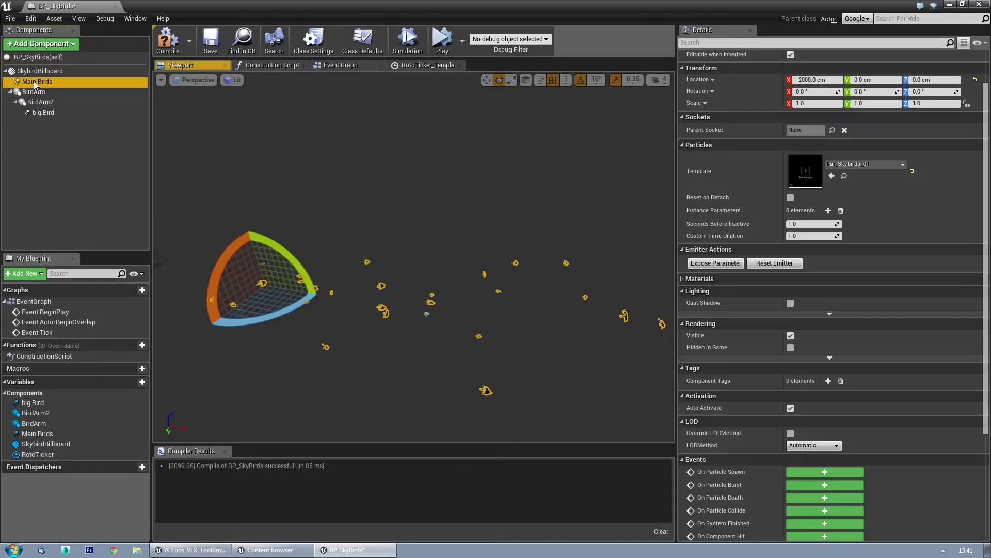
click(408, 41)
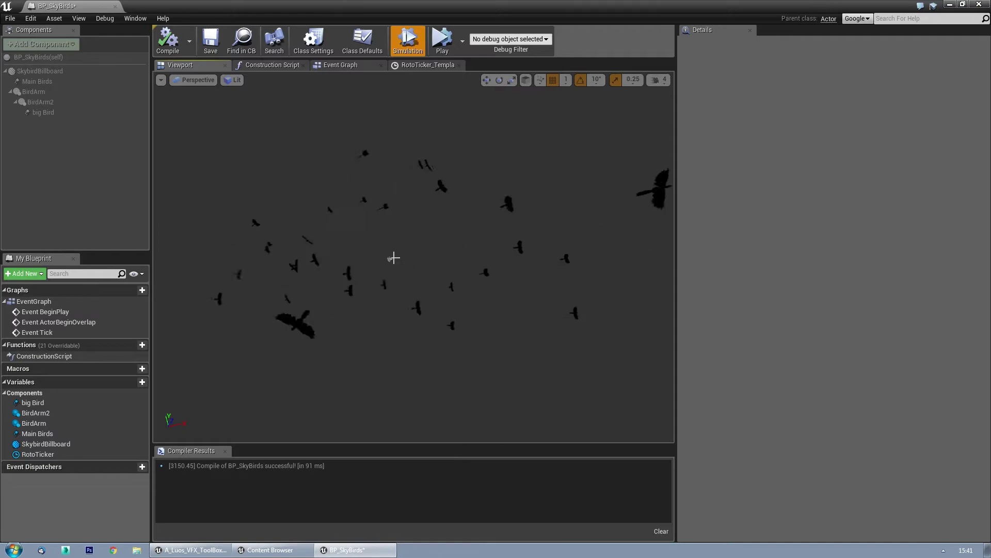
- Simulate repeatedly to check the BirdArm offset and birds circling
click(391, 260)
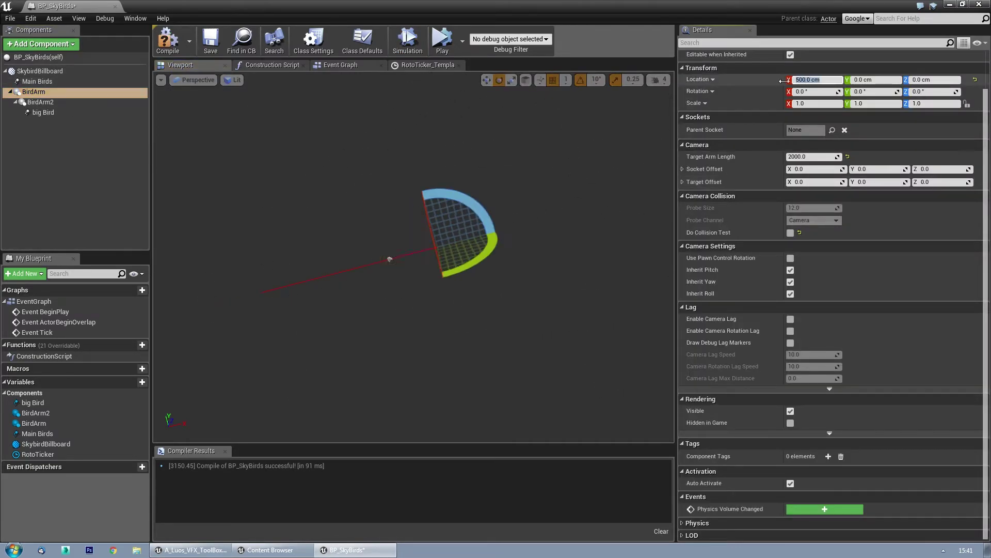
click(408, 41)
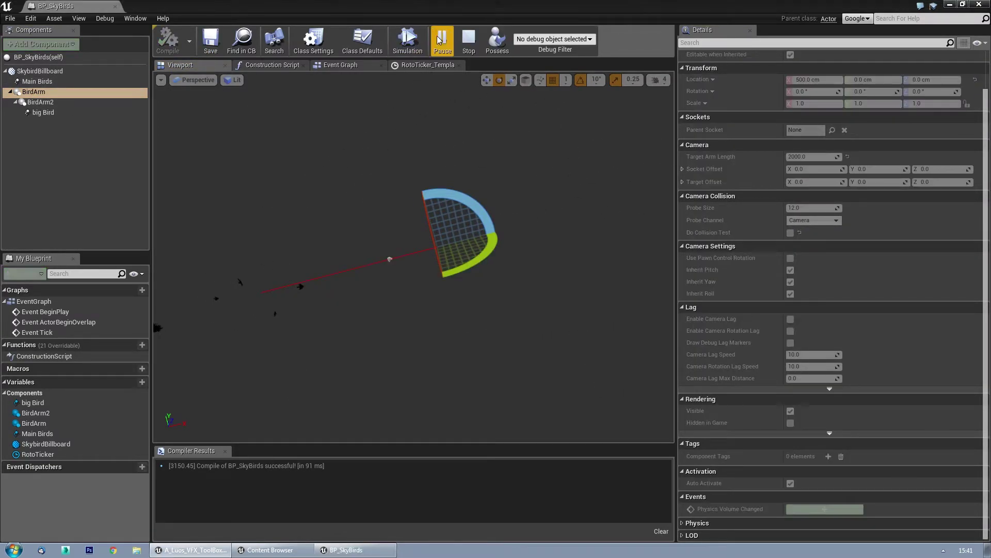
click(408, 41)
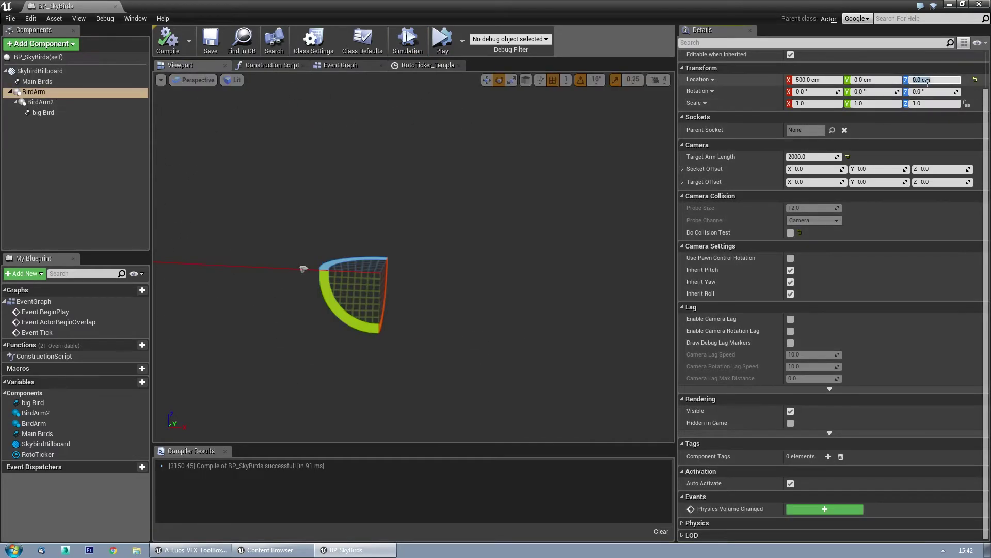
click(408, 41)
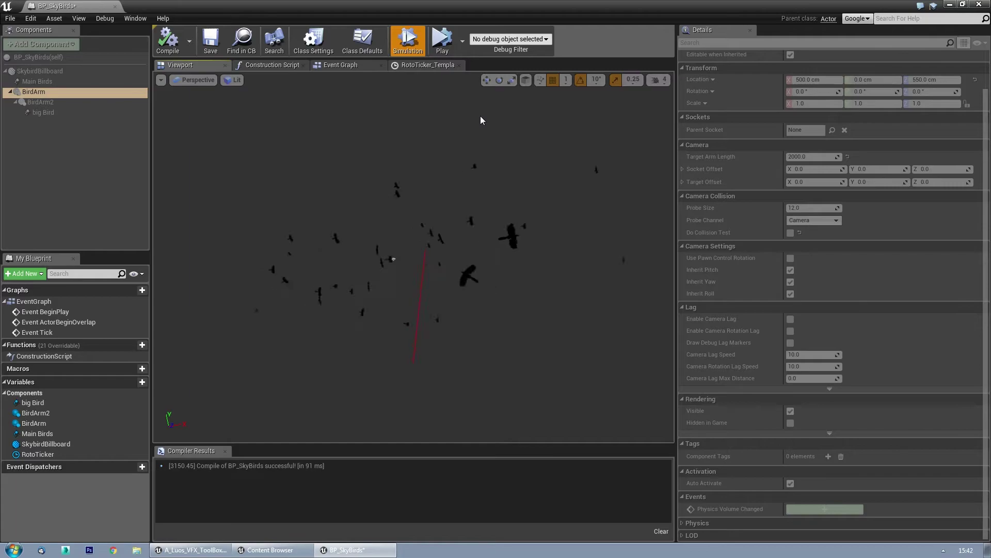
- Stop the preview and set the MainBirds SubUV Movie starting frame to 0
click(405, 51)
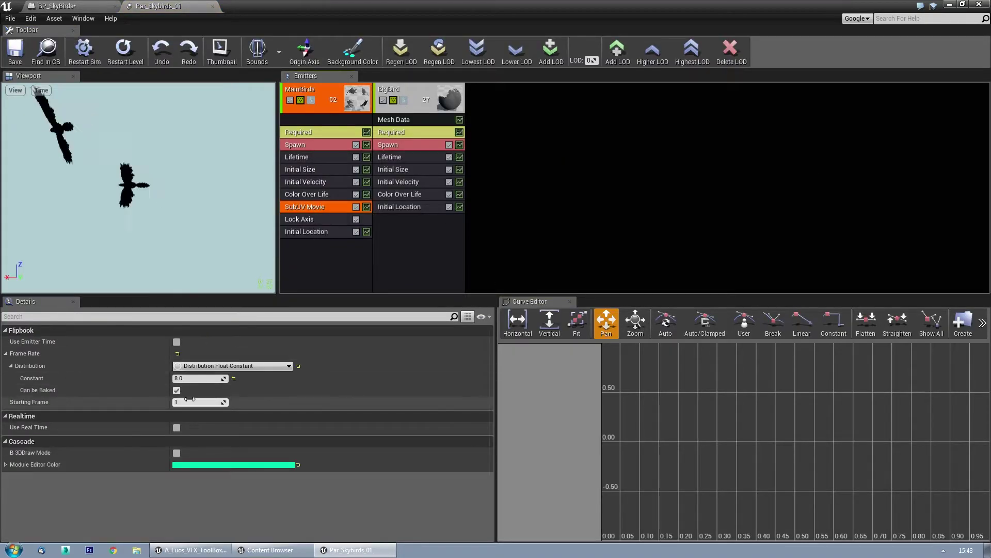
key(Return)
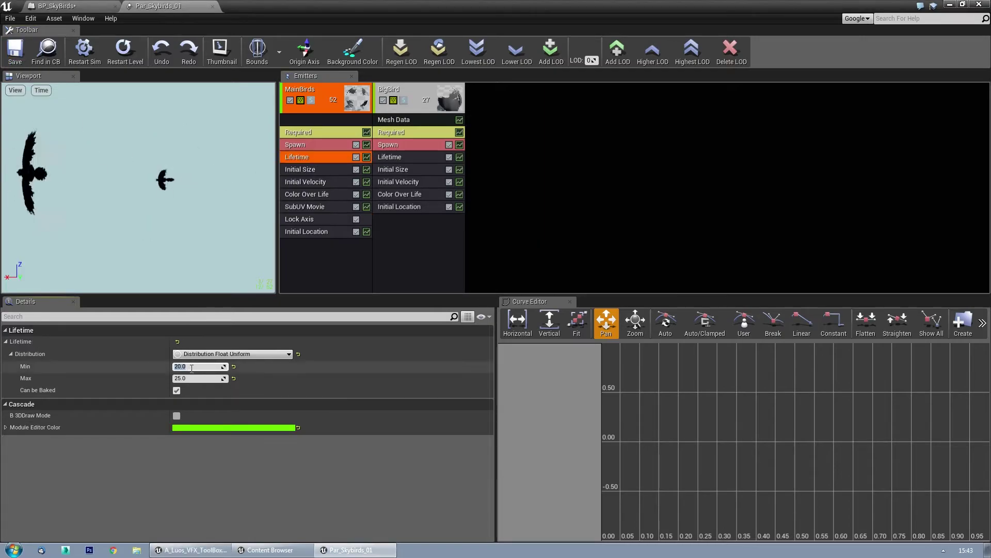
click(389, 157)
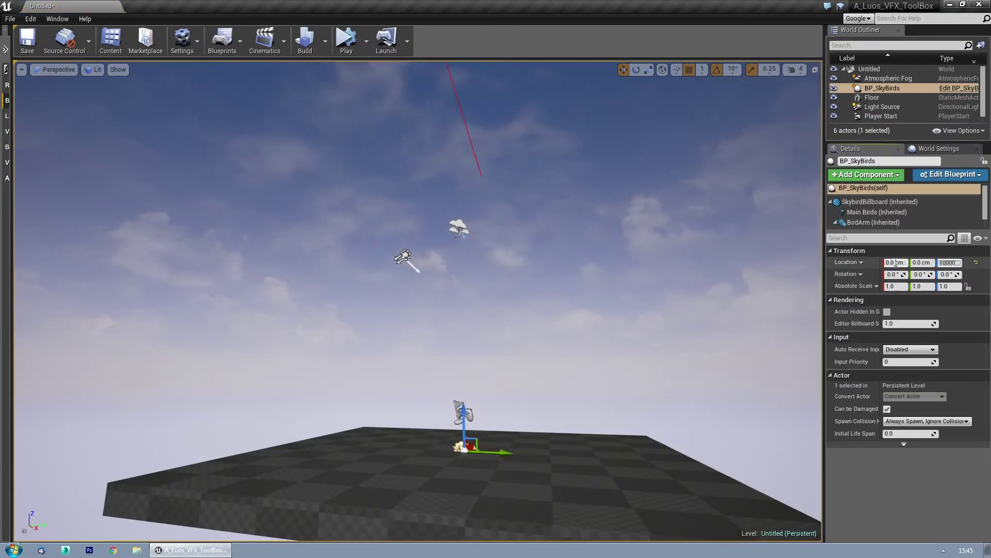
- Play the level, stop, then play again to watch the bird flocks in game view
key(alt+p)
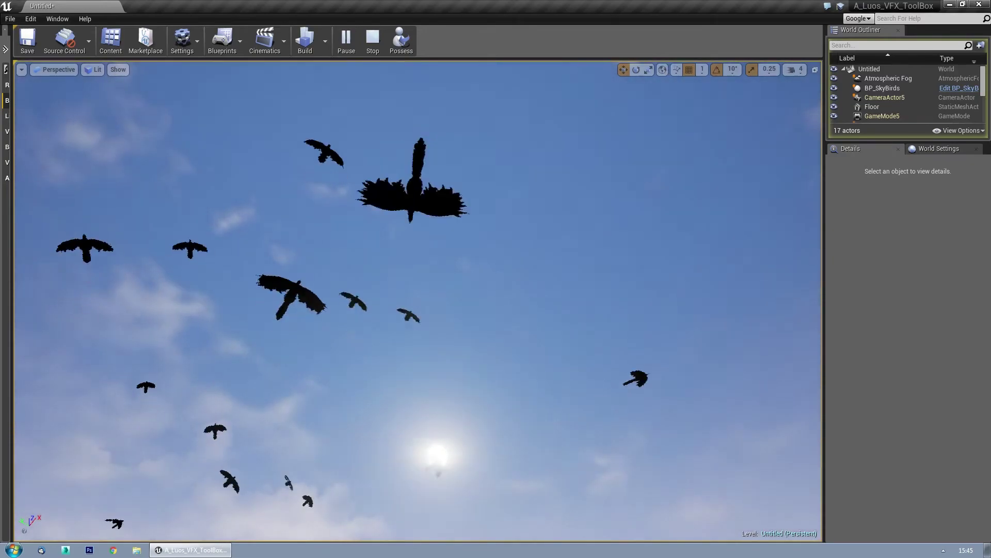
key(Escape)
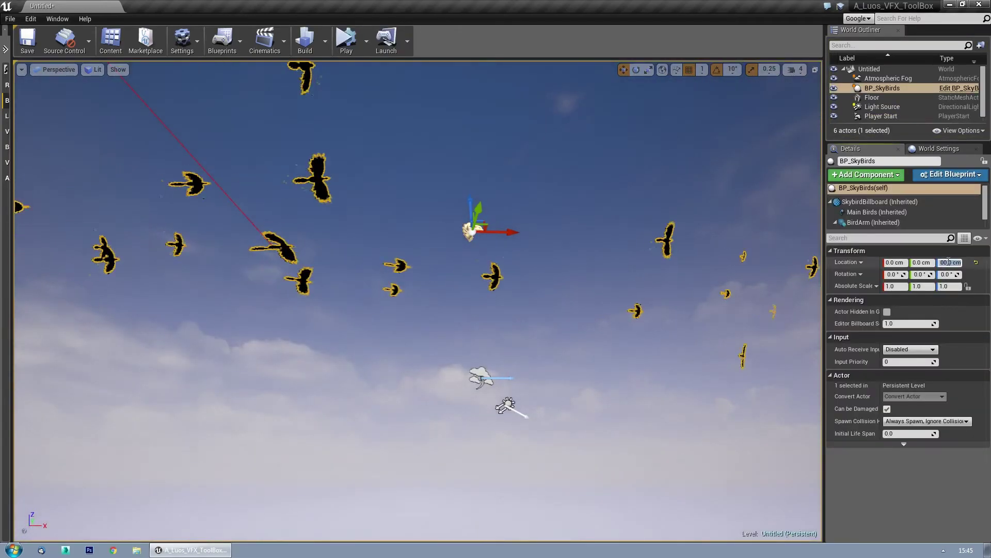
key(alt+p)
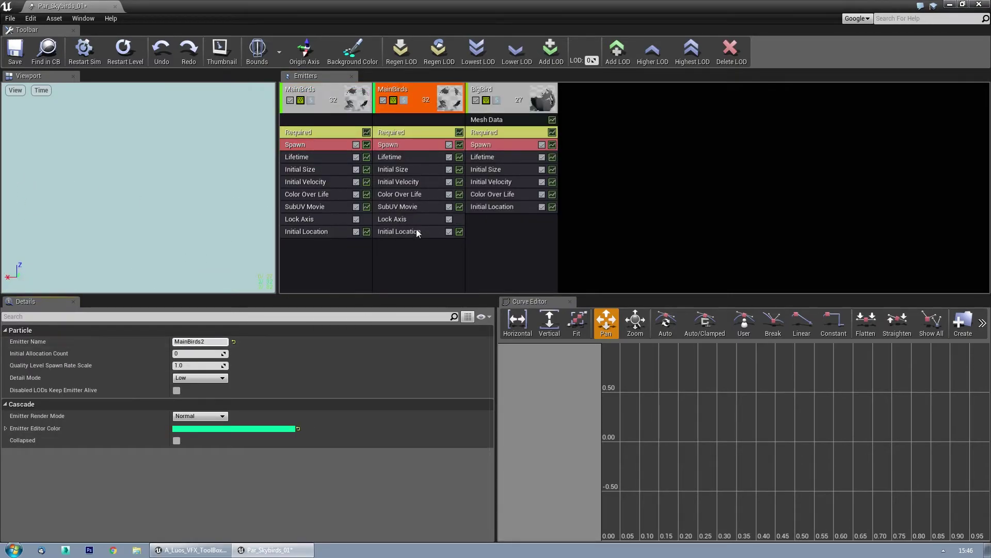
- Adjust MainBirds2's flipbook frame rate and initial velocity, with minimum X velocity -200
click(397, 206)
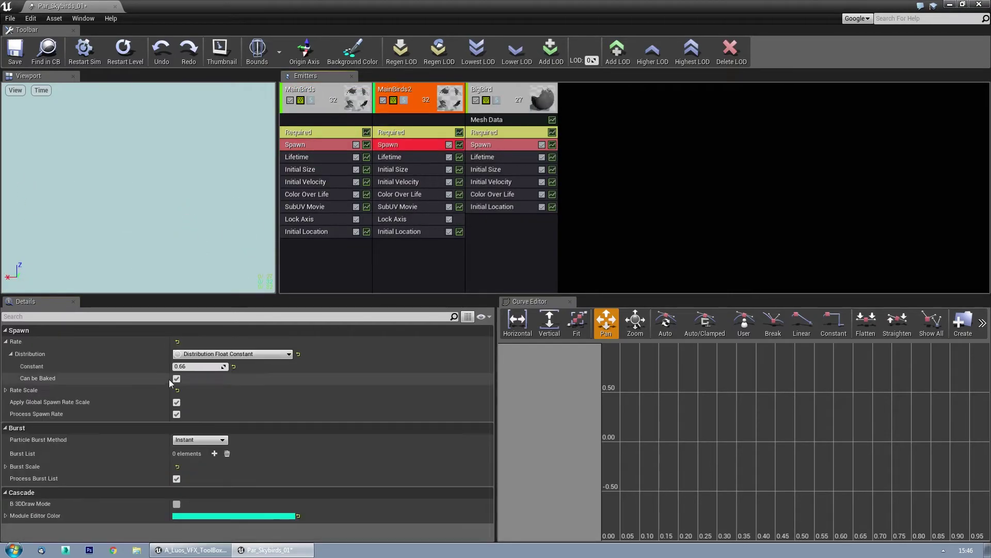
click(207, 377)
click(408, 182)
click(205, 379)
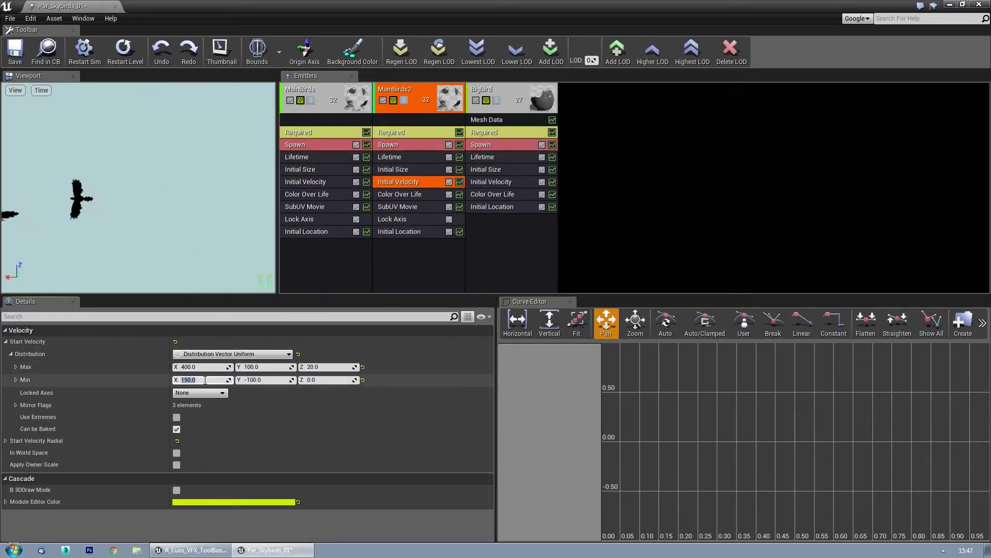
text(-200)
click(268, 367)
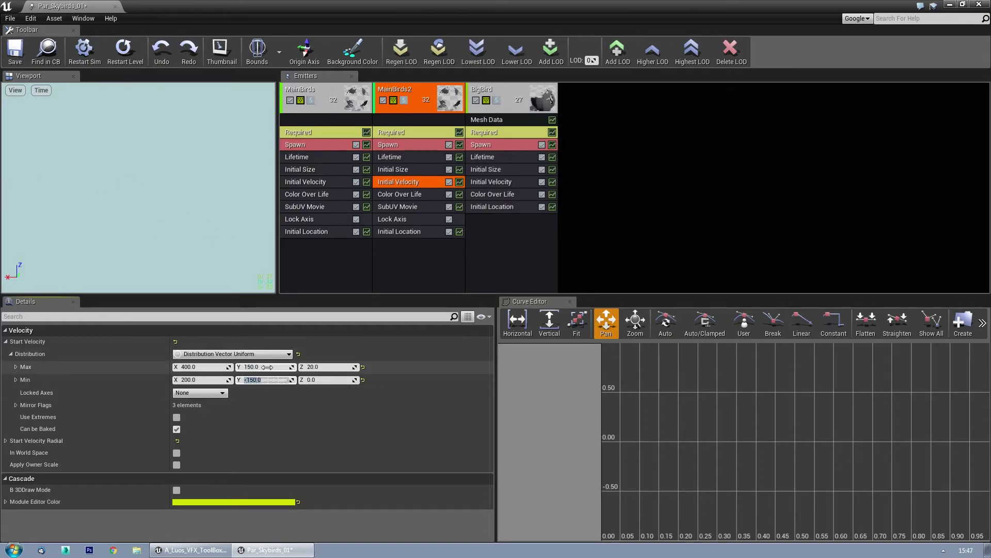
- Duplicate MainBirds2 into MainBirds3, set its spawn rate to 0.35, and simulate the level
click(399, 96)
right_click(398, 95)
click(496, 101)
click(480, 145)
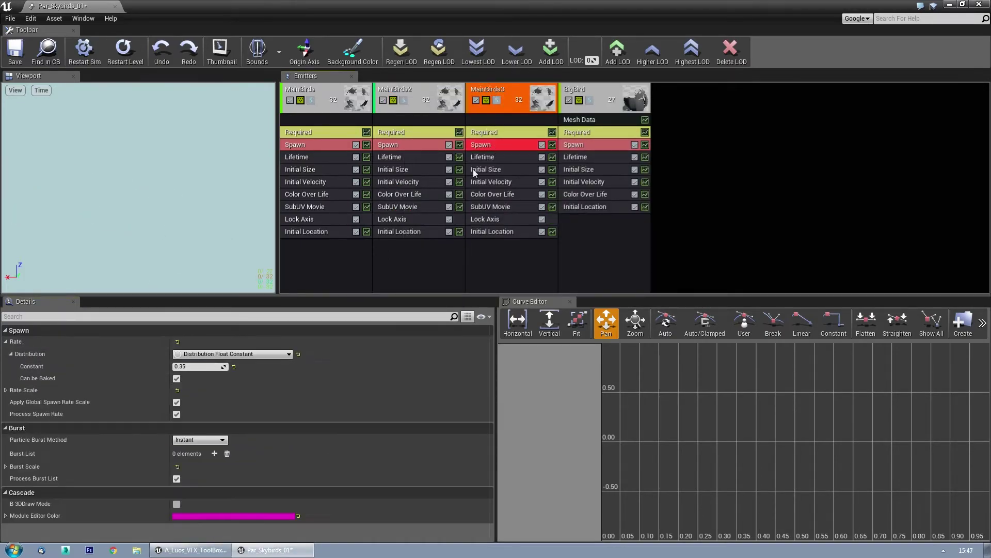
click(198, 366)
text(0.)
click(493, 169)
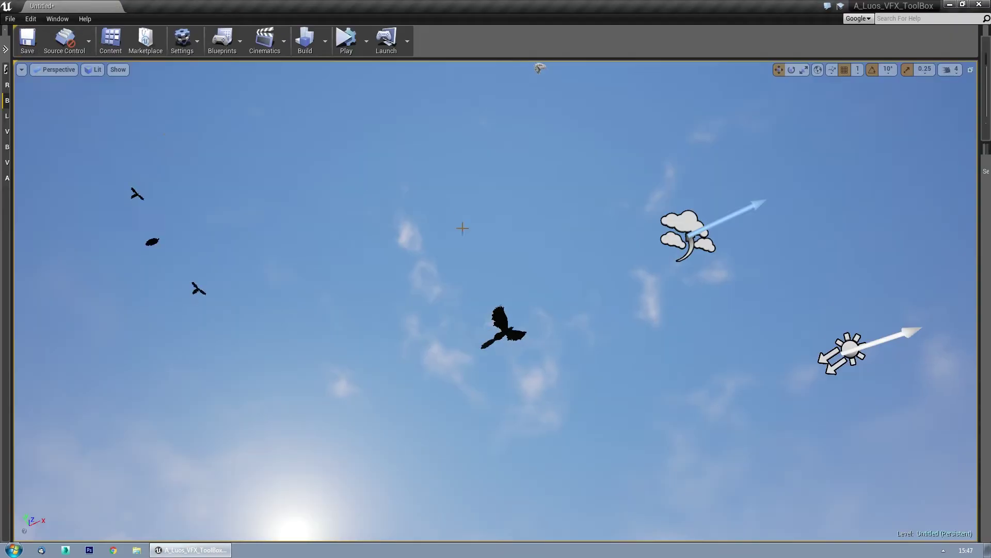
key(alt+s)
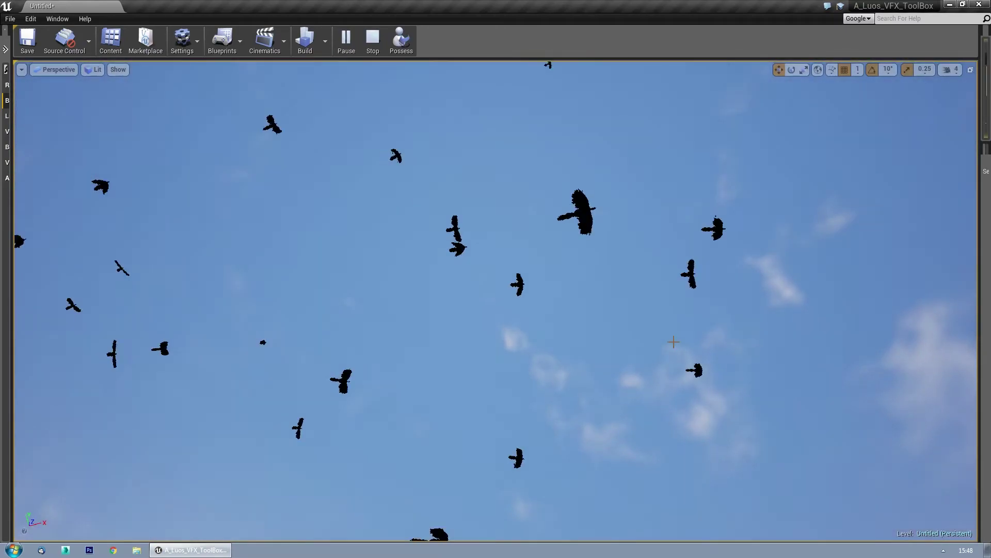
- Orbit the view across the sky, sun, horizon and ground tile to watch the circling flocks
right_drag(673, 341, 673, 341)
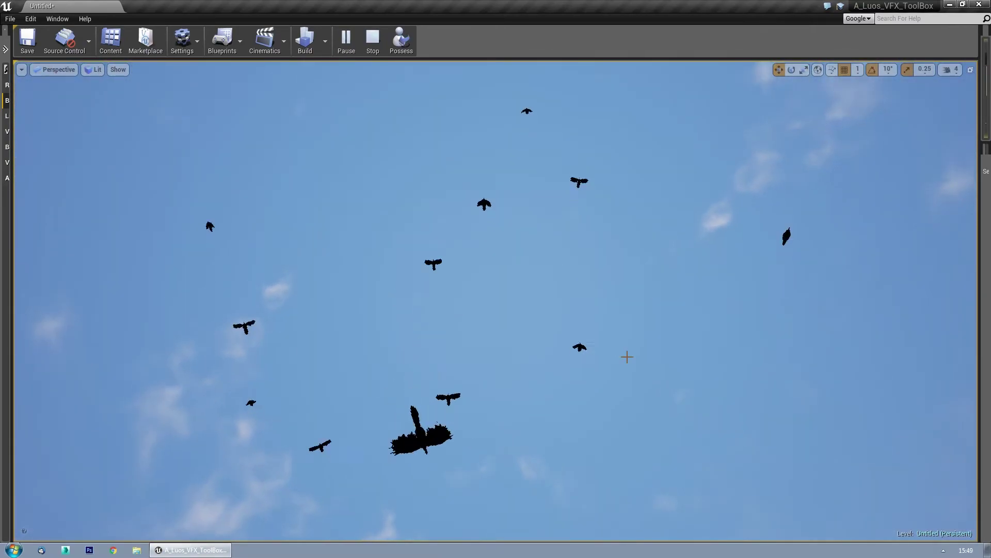
right_drag(674, 288, 674, 288)
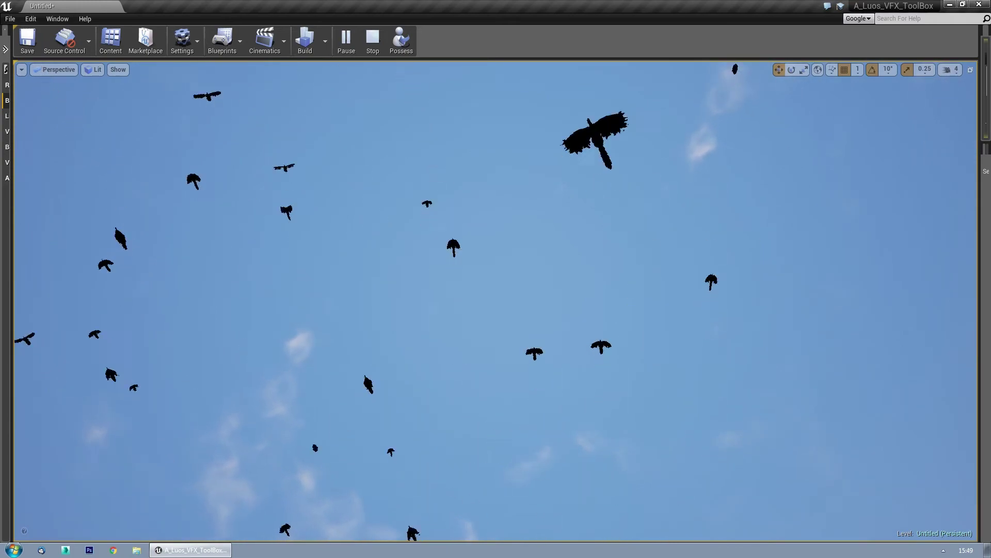
right_drag(739, 347, 739, 348)
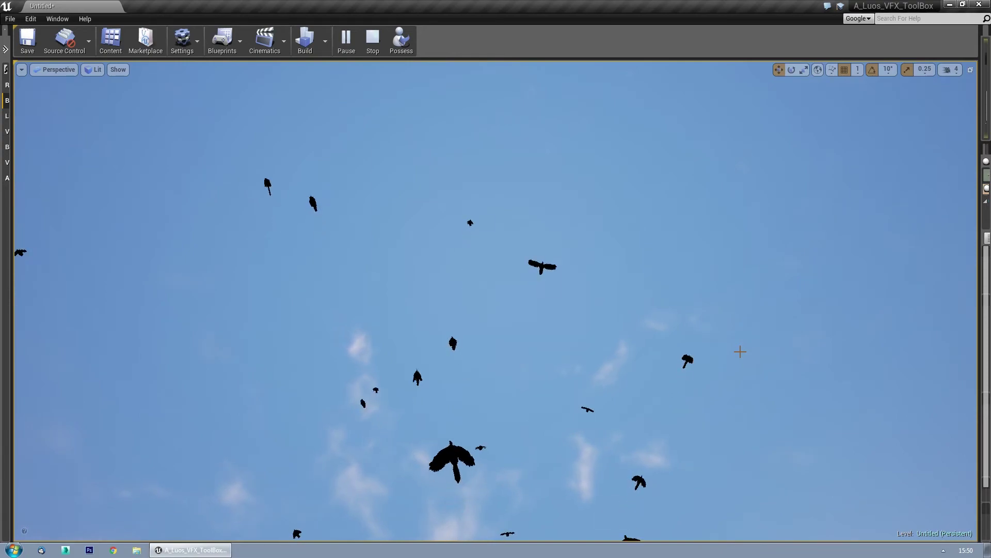
right_drag(740, 352, 740, 351)
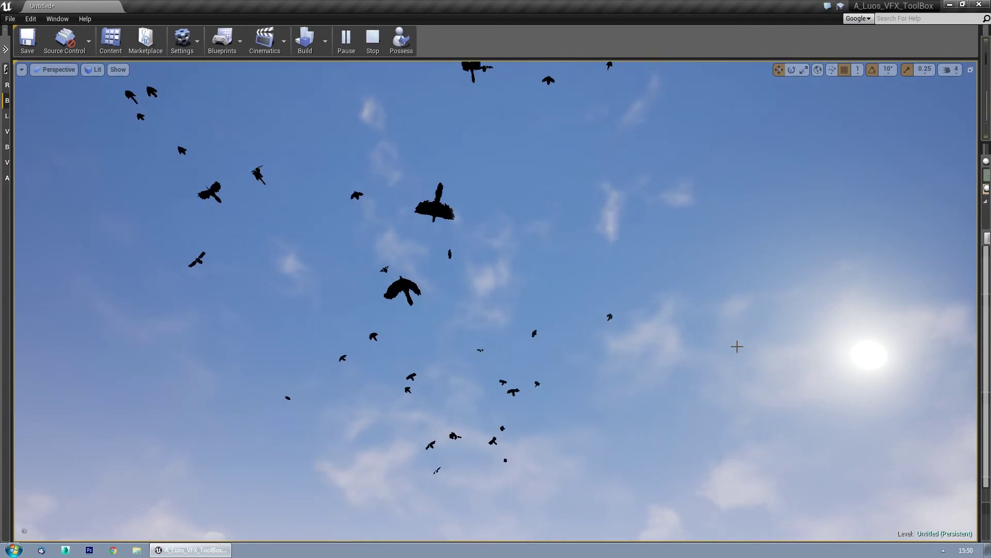
mouse_move(736, 346)
right_down()
mouse_move(736, 392)
mouse_move(712, 429)
right_up()
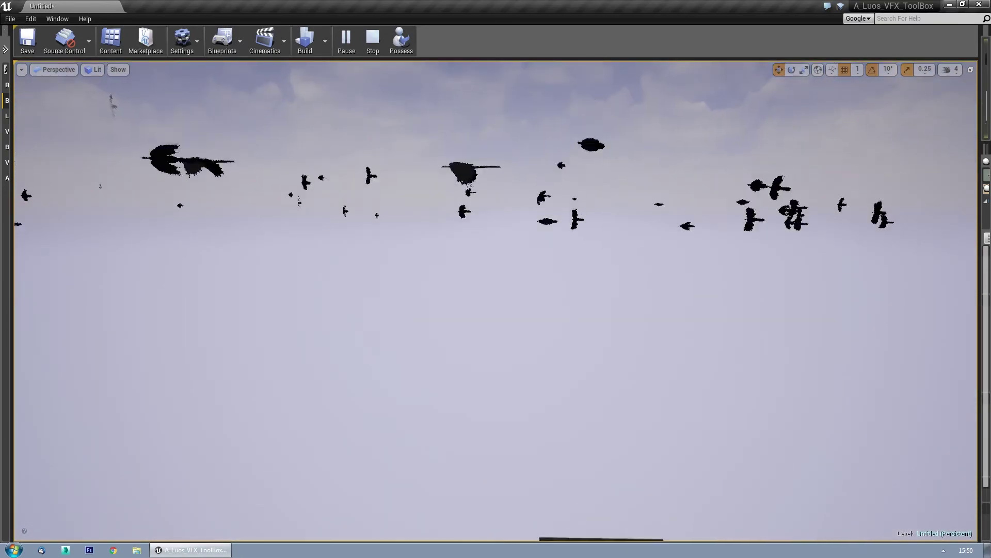
right_drag(671, 392, 671, 365)
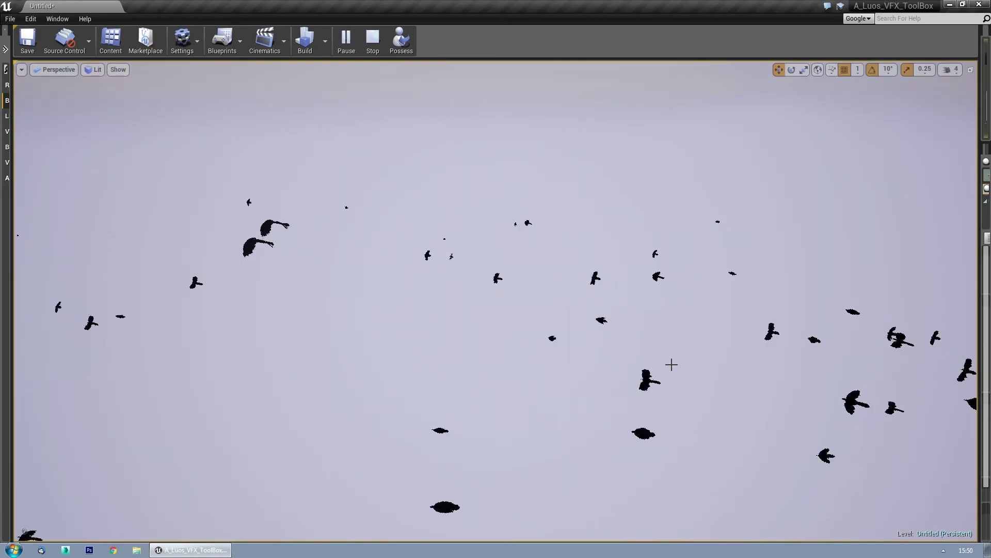
right_drag(514, 431, 513, 464)
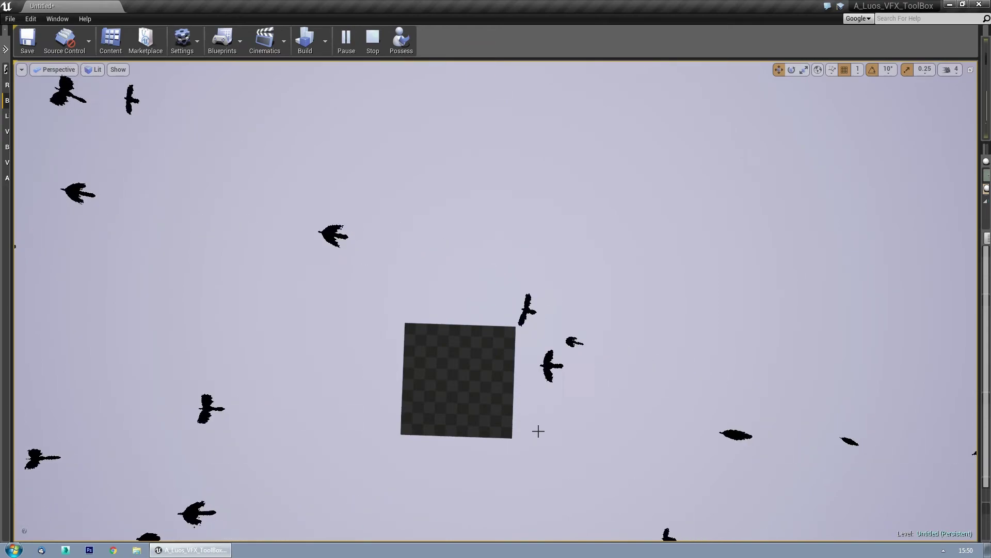
right_drag(538, 431, 538, 413)
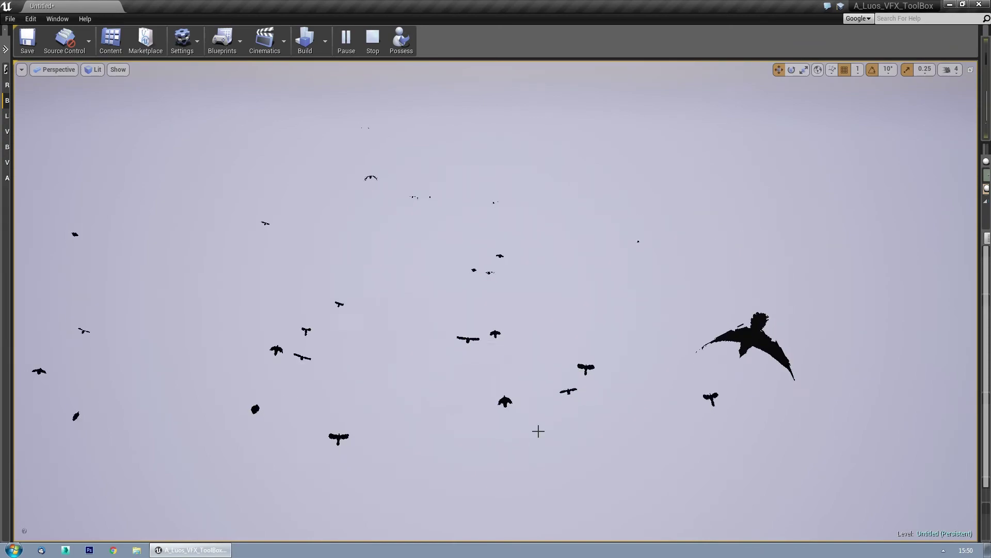
right_drag(538, 432, 538, 402)
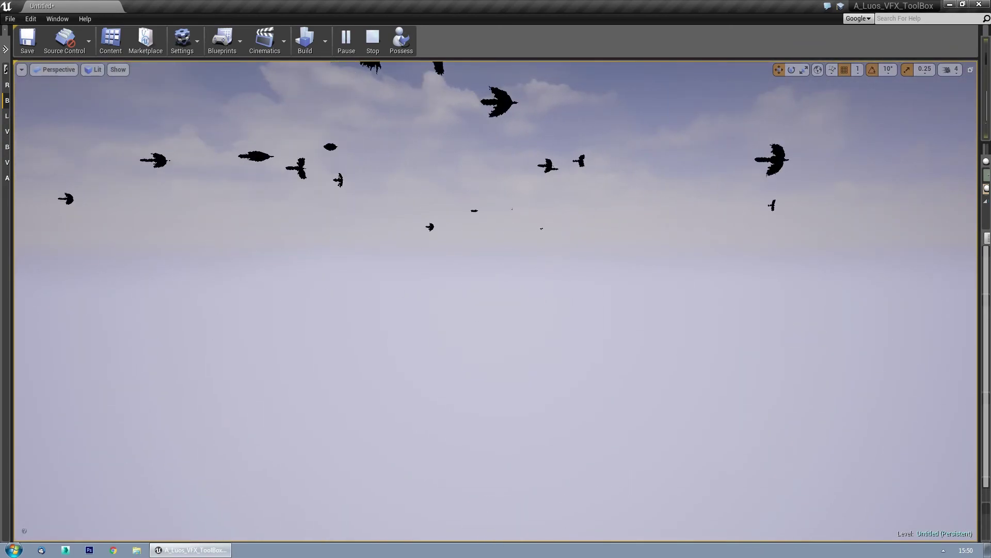
mouse_move(538, 413)
right_down()
mouse_move(522, 427)
mouse_move(513, 393)
mouse_move(505, 401)
mouse_move(521, 401)
mouse_move(520, 465)
mouse_move(520, 320)
mouse_move(394, 148)
mouse_move(487, 391)
right_up()
- Stop and restart the simulation, then tilt the view up to the cloudy horizon
key(Escape)
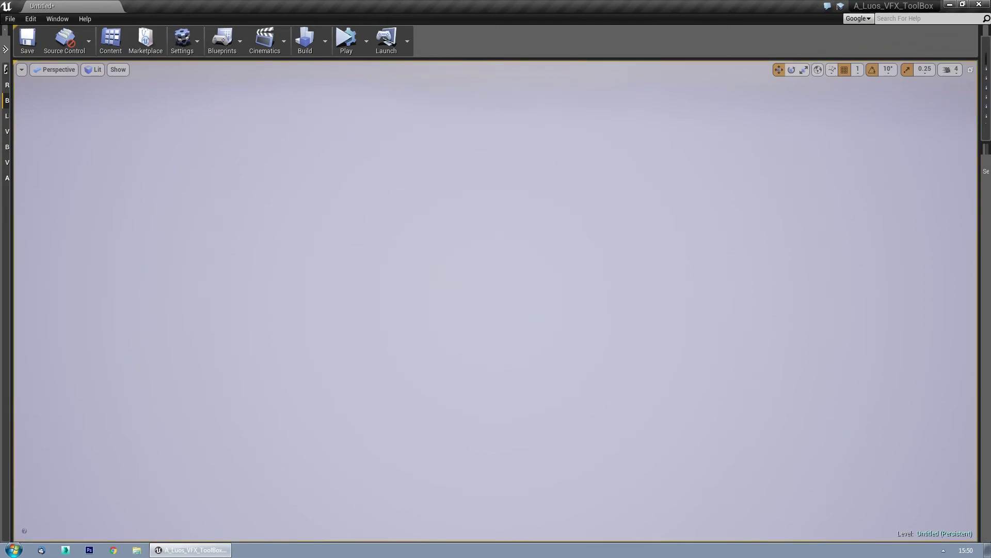
click(346, 40)
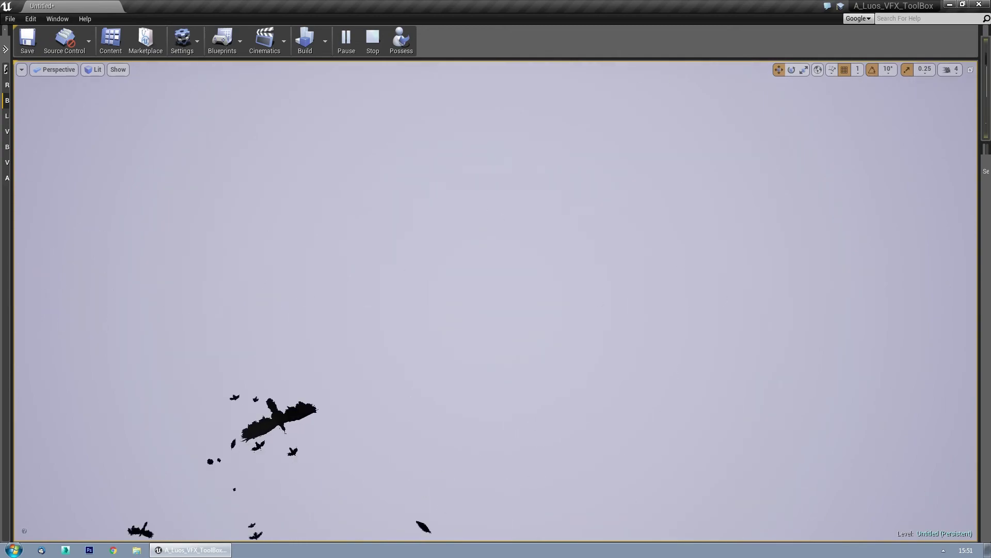
right_drag(466, 413, 467, 354)
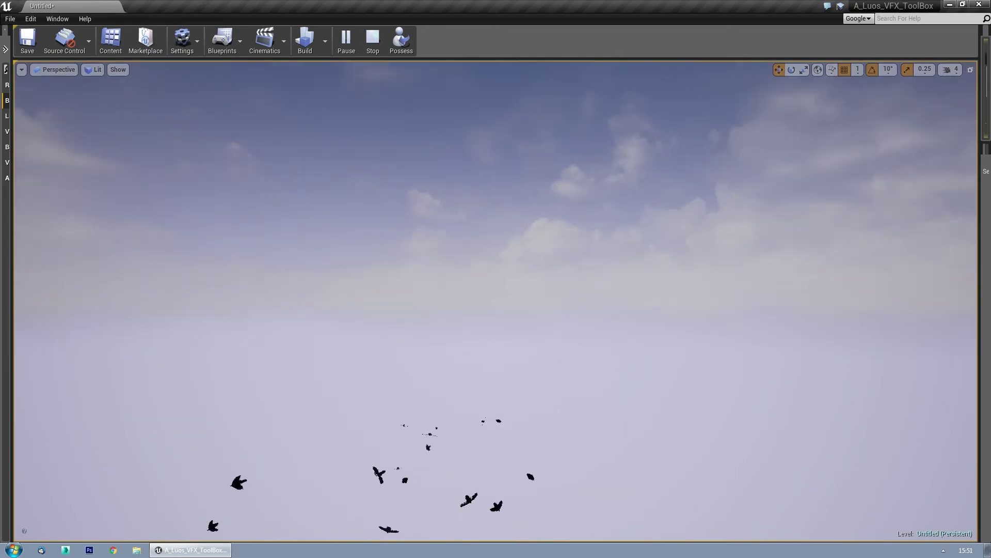